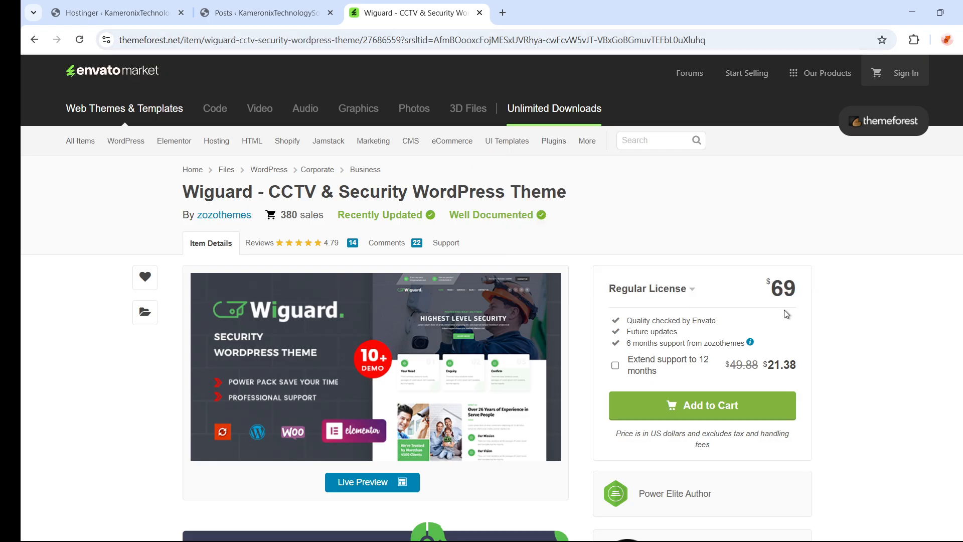
# - Open the live preview of the Wiguard CCTV & Security WordPress theme in a new browser tab
pyautogui.moveTo(773, 283); pyautogui.dragTo(834, 327)
pyautogui.click(817, 330)
pyautogui.scroll(-3, 554, 296)
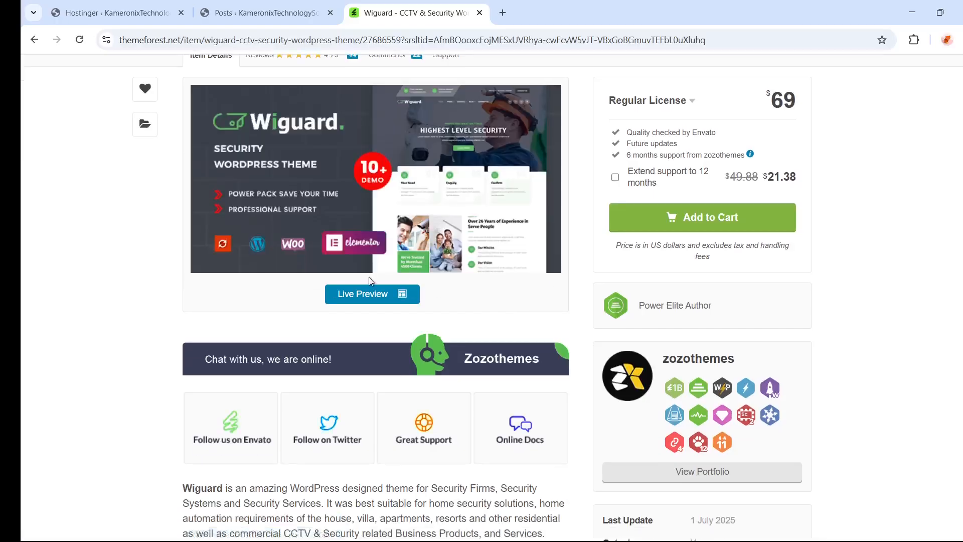
pyautogui.rightClick(364, 295)
pyautogui.click(408, 306)
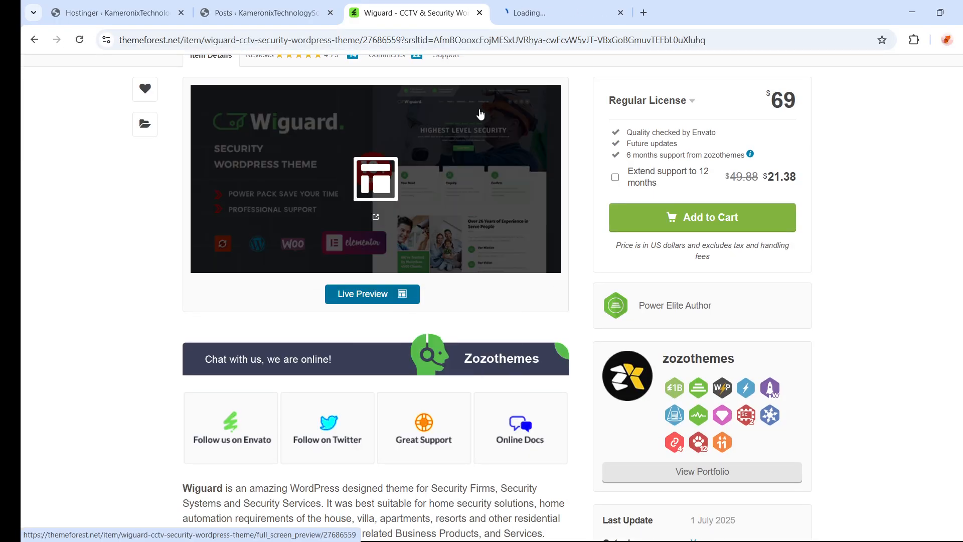
pyautogui.click(550, 17)
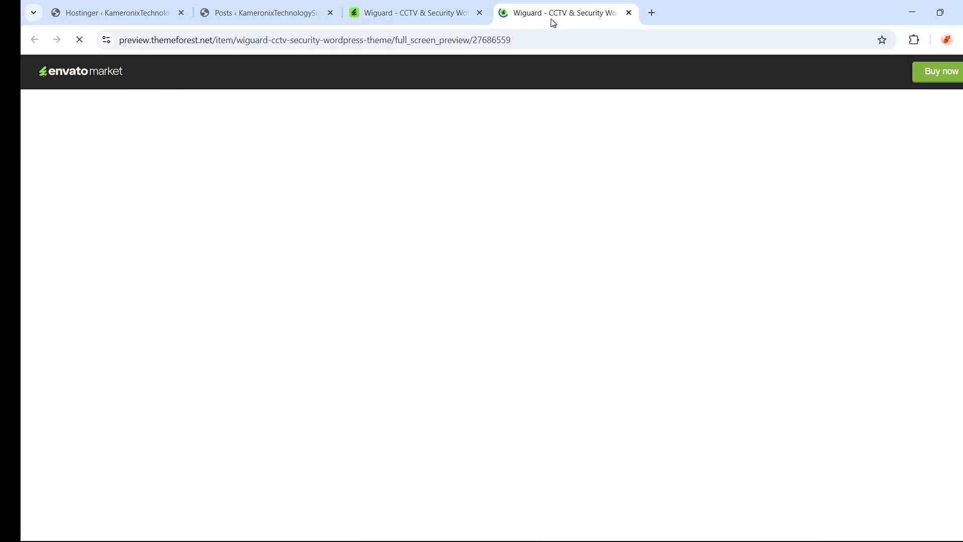
pyautogui.moveTo(498, 211)
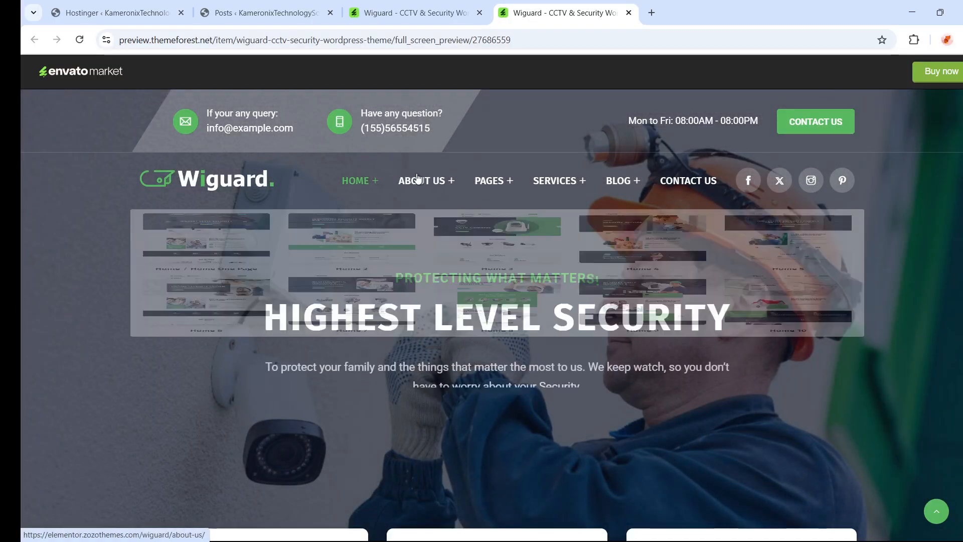
# - Examine the Wiguard demo home page's sections and the available home page layouts
pyautogui.scroll(-2, 663, 314)
pyautogui.scroll(-5, 555, 329)
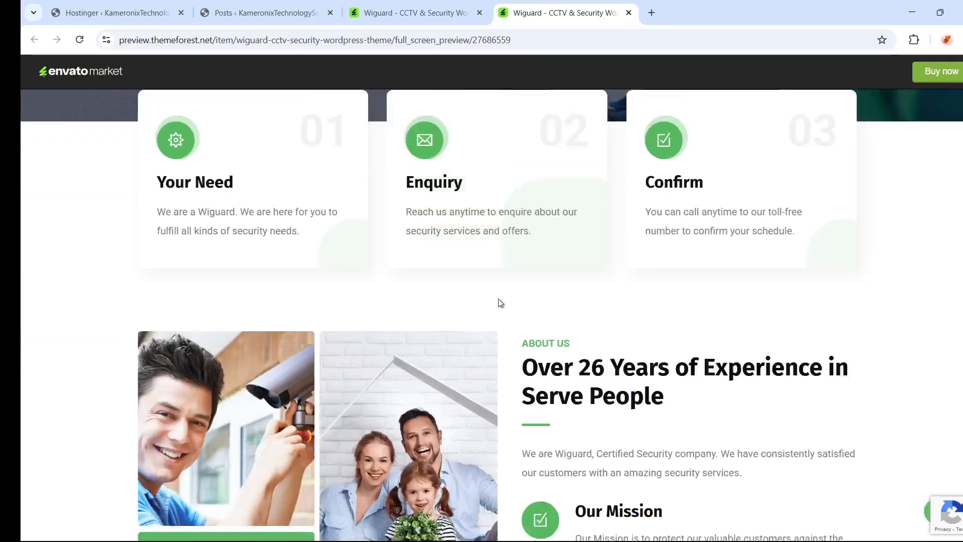
pyautogui.scroll(-4, 520, 327)
pyautogui.scroll(-20, 546, 347)
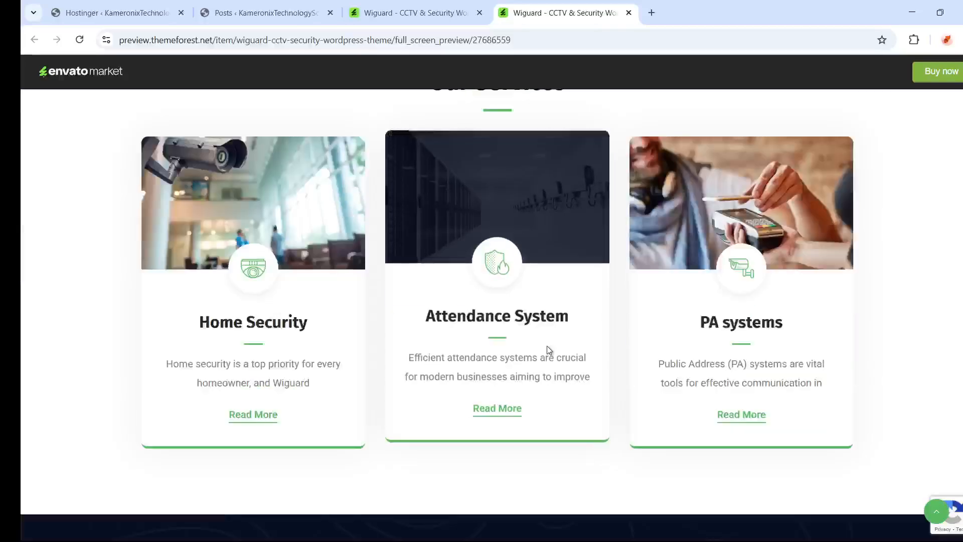
pyautogui.scroll(-10, 551, 351)
pyautogui.scroll(19, 569, 317)
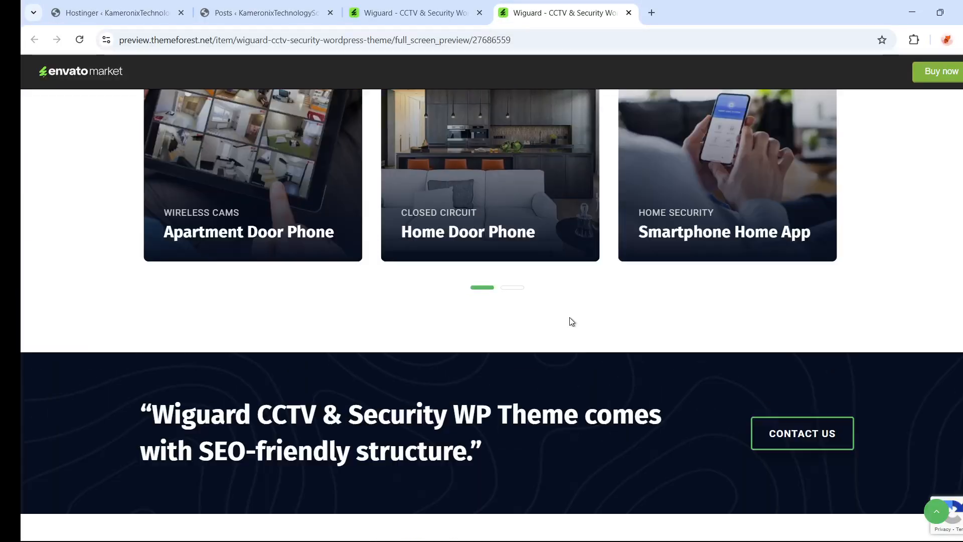
pyautogui.scroll(20, 588, 293)
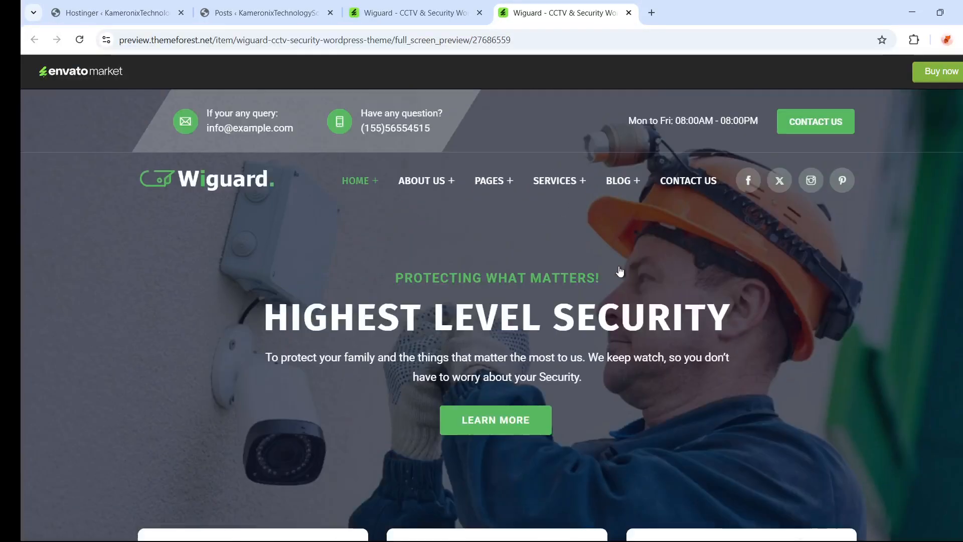
pyautogui.moveTo(355, 182)
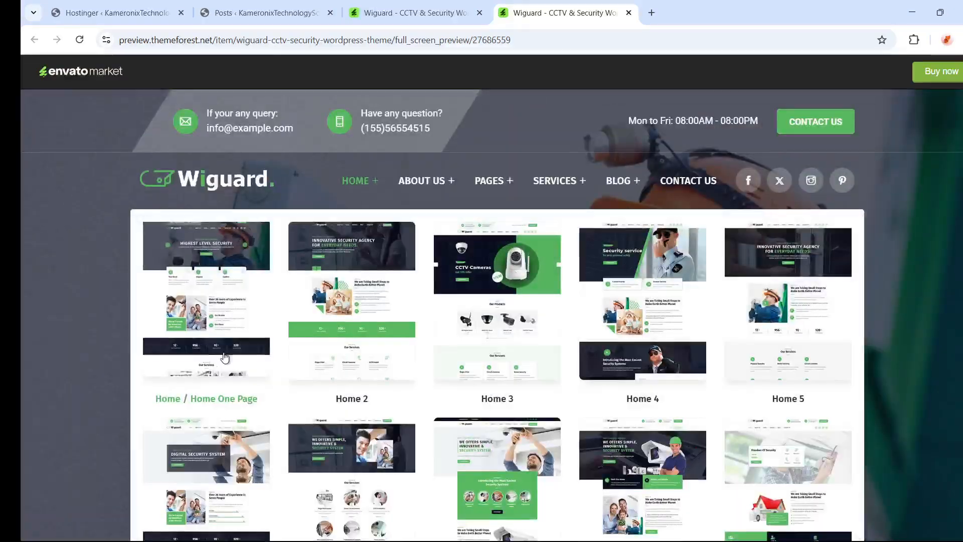
pyautogui.scroll(-5, 291, 350)
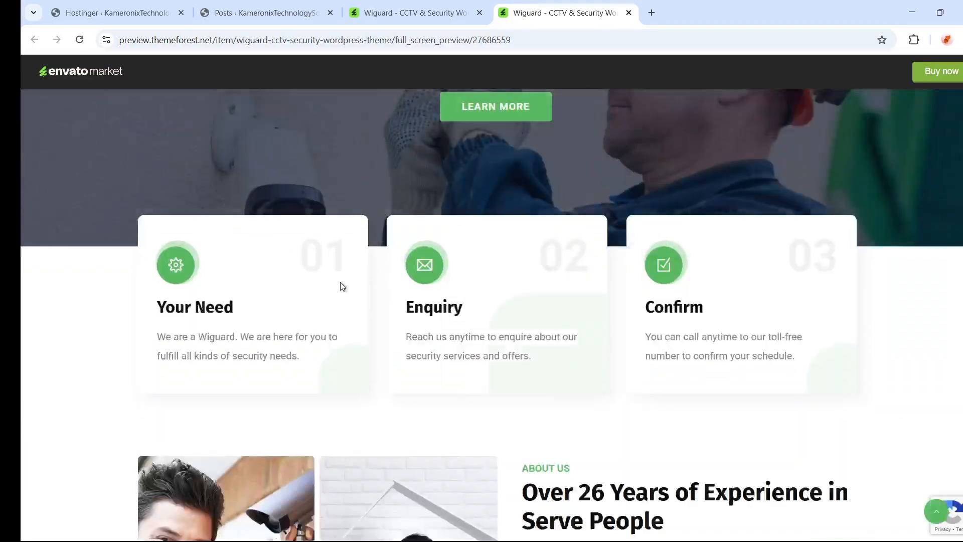
pyautogui.scroll(5, 340, 286)
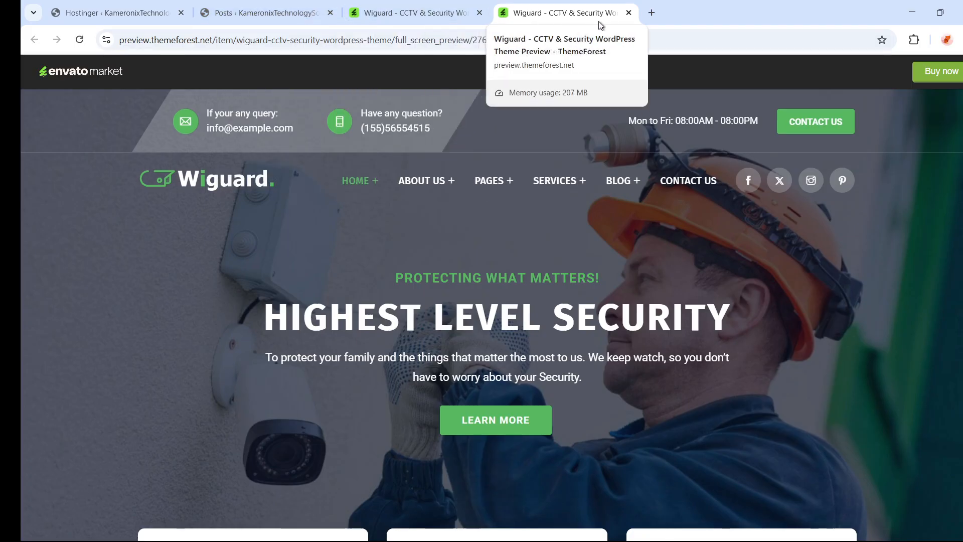
# - Close the Wiguard item page and switch to the WordPress admin's Posts list
pyautogui.click(416, 12)
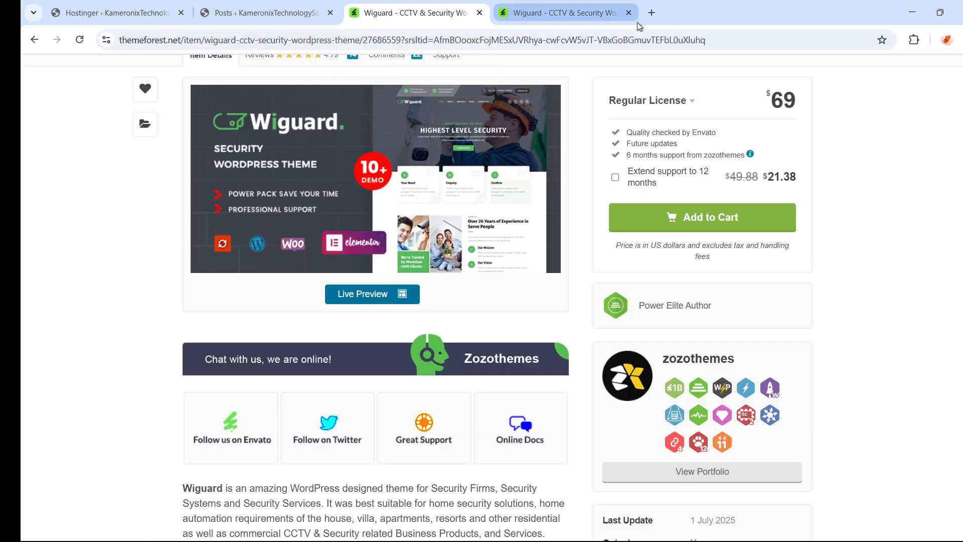
pyautogui.click(480, 13)
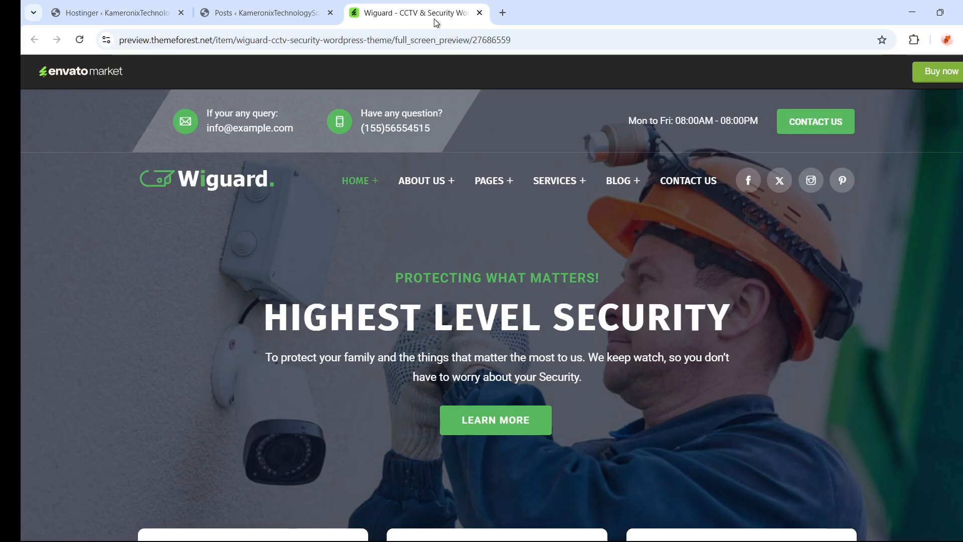
pyautogui.click(275, 19)
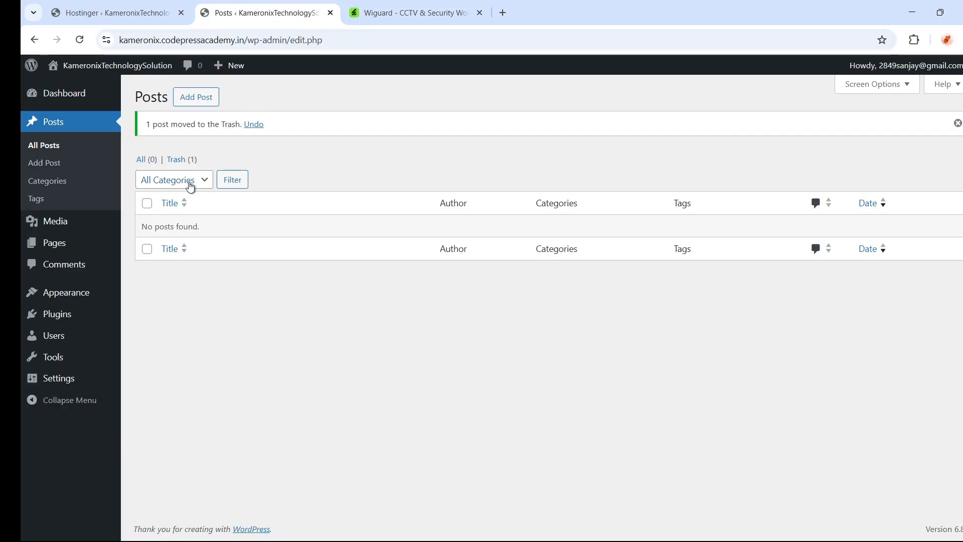
# - Review the WordPress site's installed plugins, pages and posts lists for existing content
pyautogui.moveTo(31, 358)
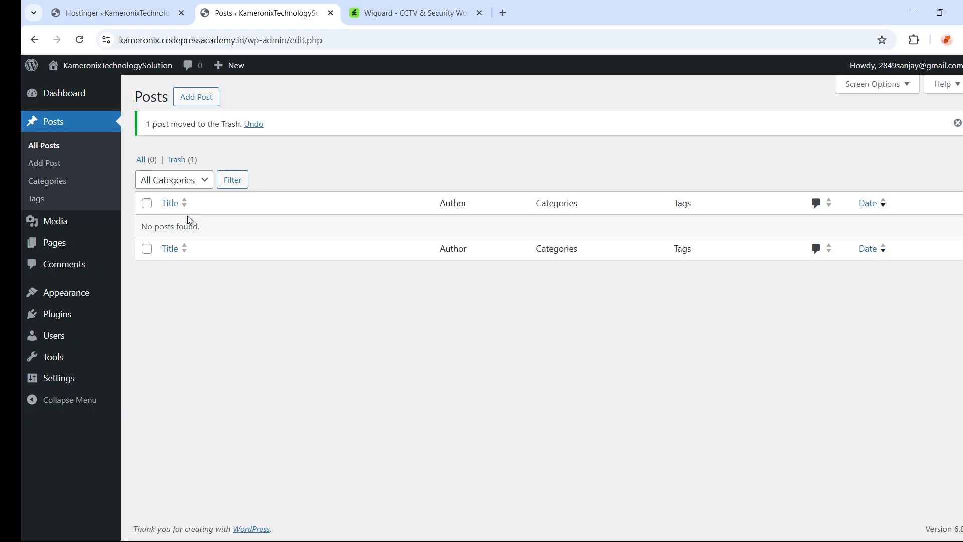
pyautogui.click(72, 320)
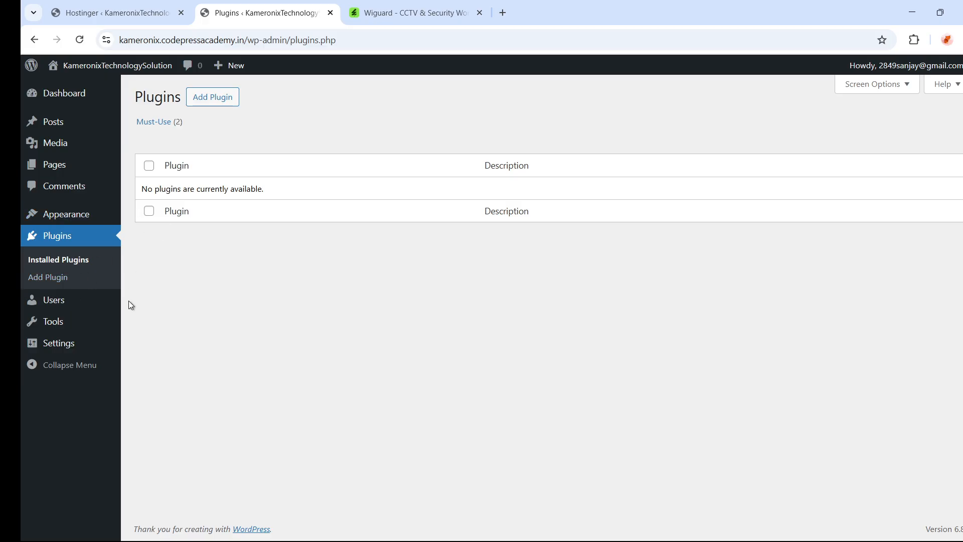
pyautogui.moveTo(67, 319)
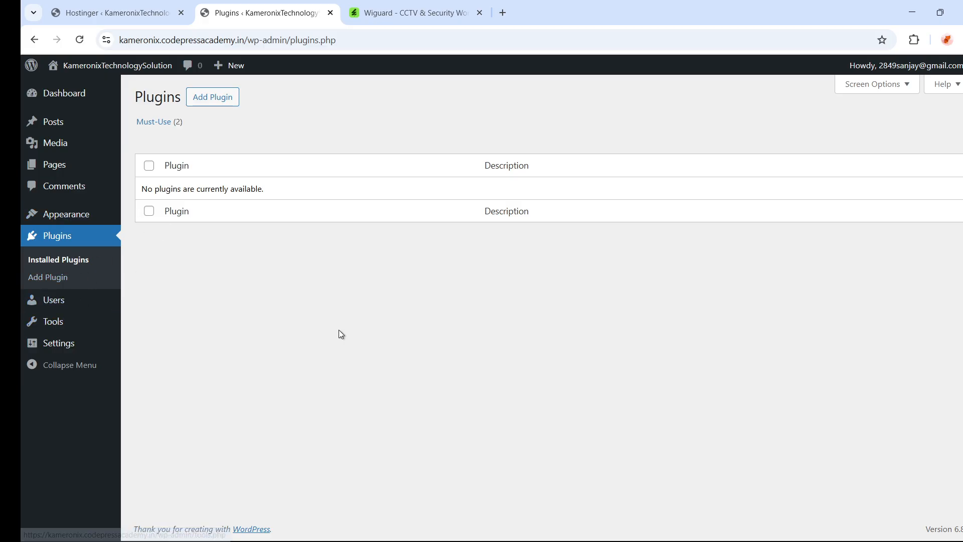
pyautogui.click(56, 165)
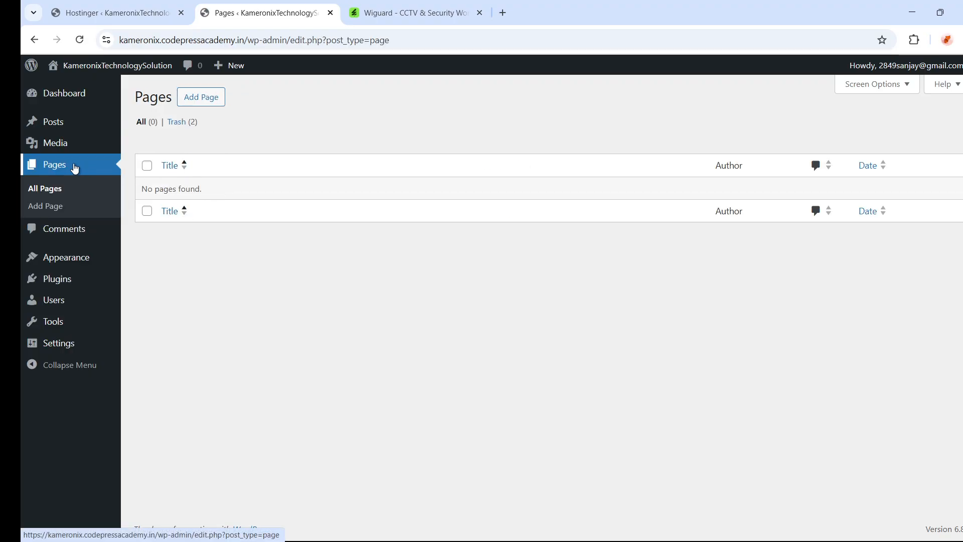
pyautogui.moveTo(49, 125)
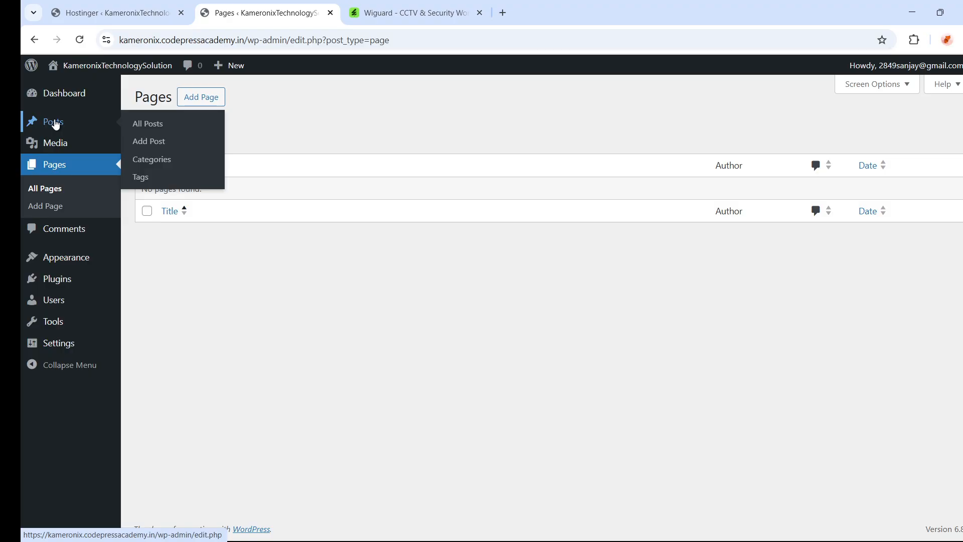
pyautogui.click(55, 124)
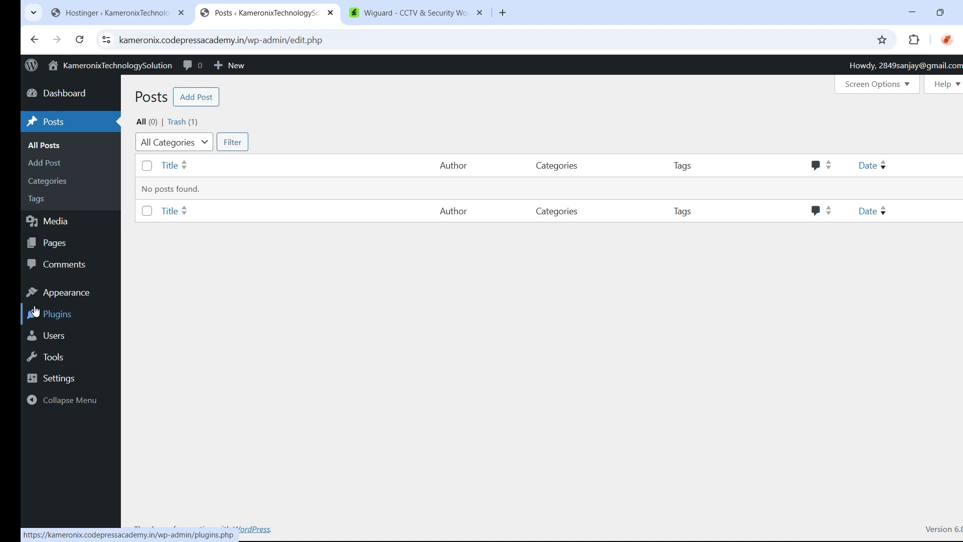
# - Open the form for uploading a new WordPress theme in .zip format
pyautogui.moveTo(67, 248)
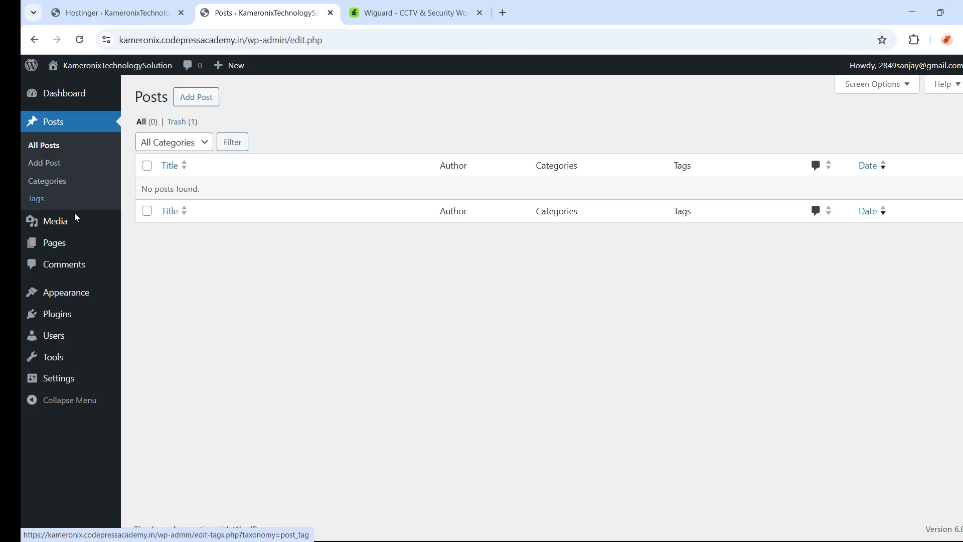
pyautogui.moveTo(71, 281)
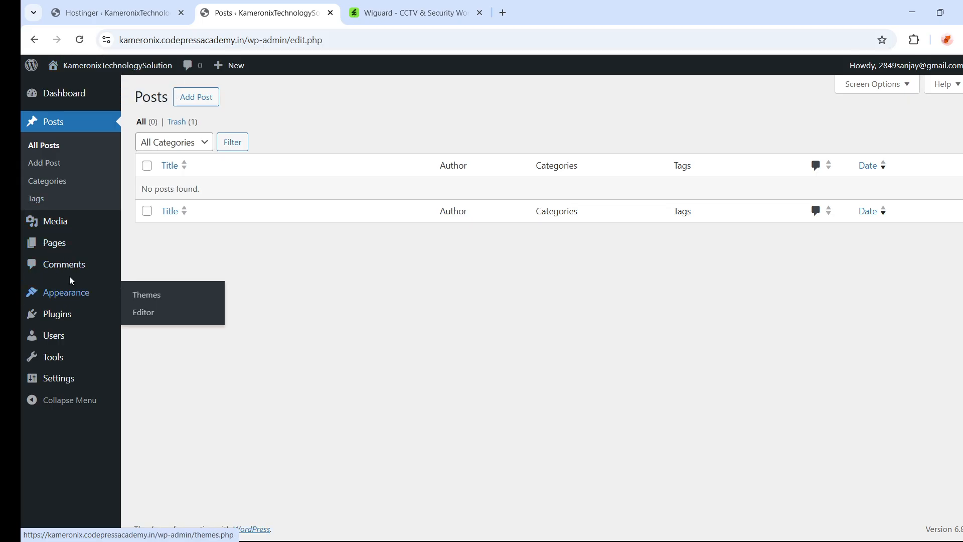
pyautogui.click(152, 299)
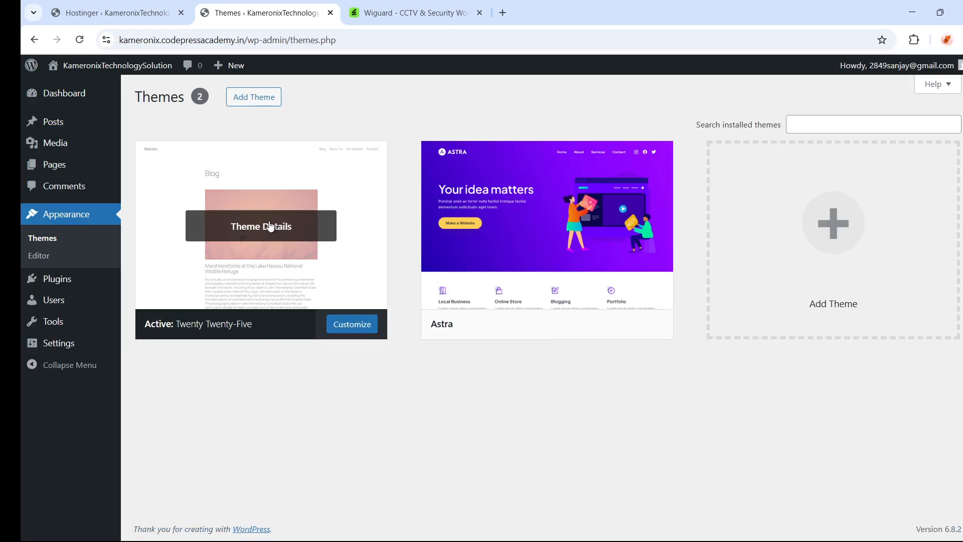
pyautogui.click(240, 102)
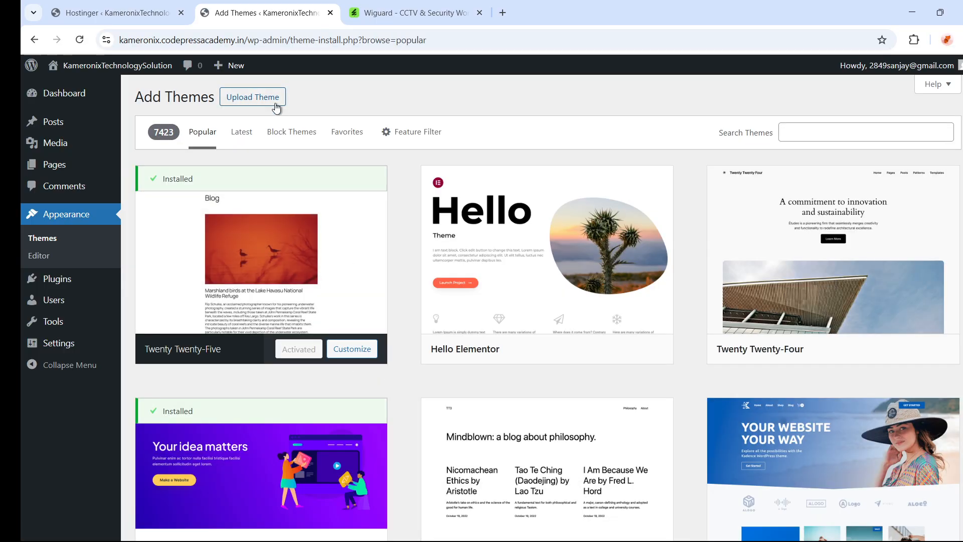
pyautogui.click(267, 105)
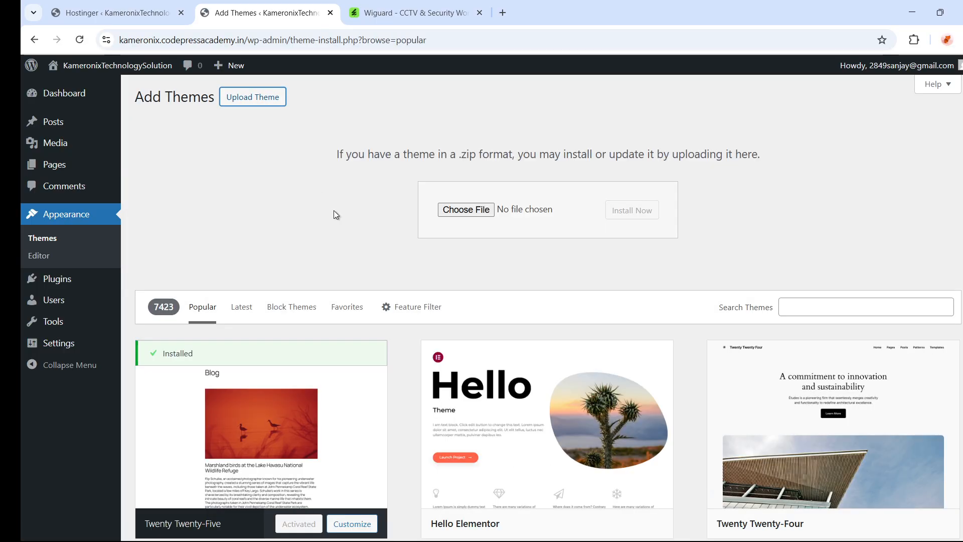
# - Browse for the theme file in the All Themes folder under D:, CodePress Academy, DEVELOPERS DATA
pyautogui.click(460, 214)
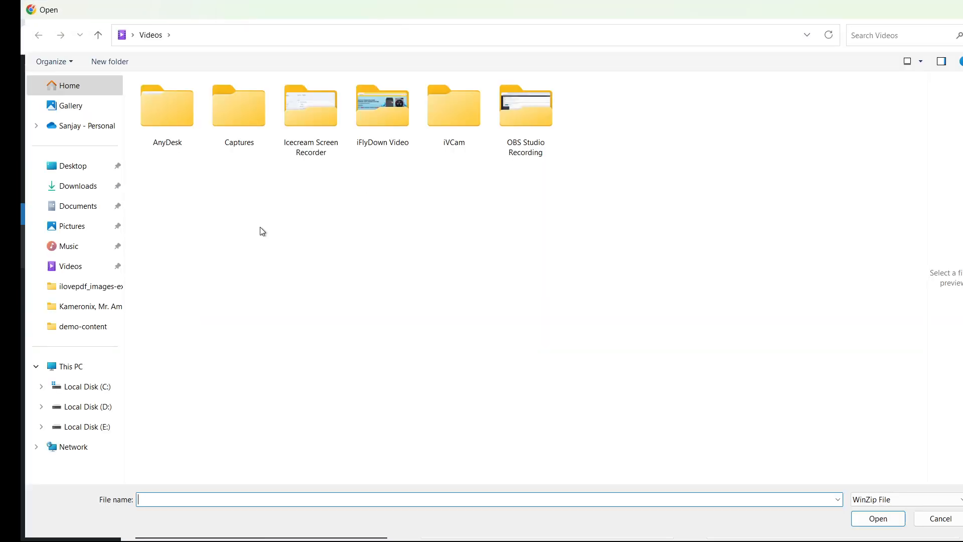
pyautogui.click(80, 406)
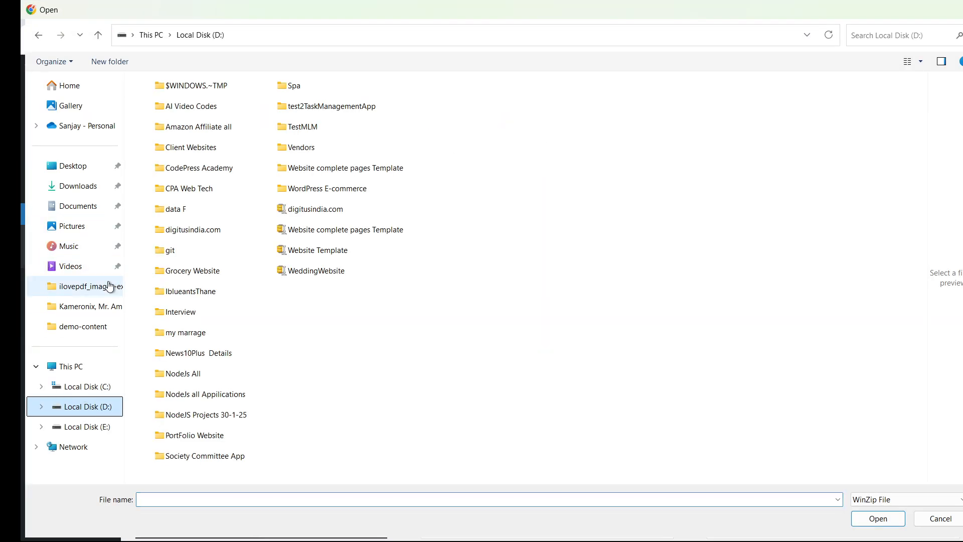
pyautogui.doubleClick(200, 168)
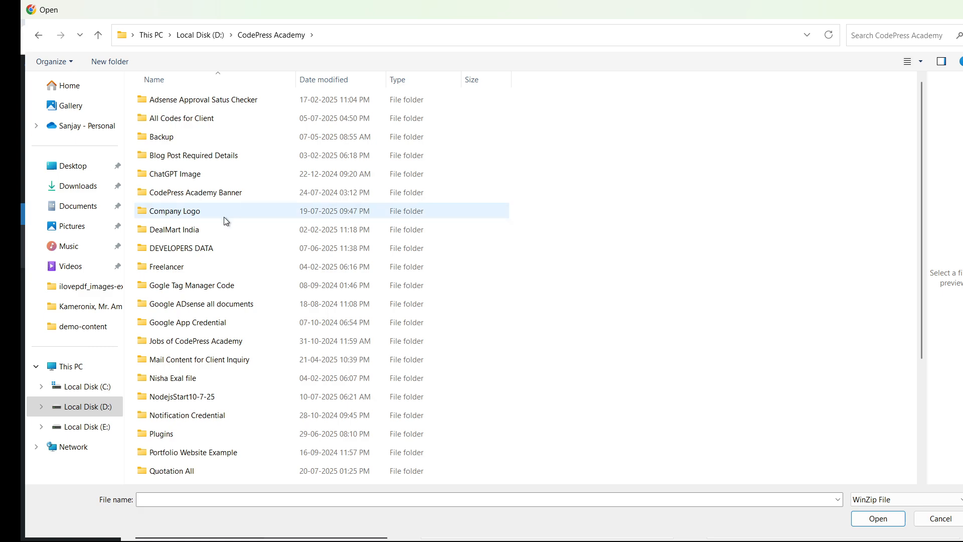
pyautogui.doubleClick(188, 248)
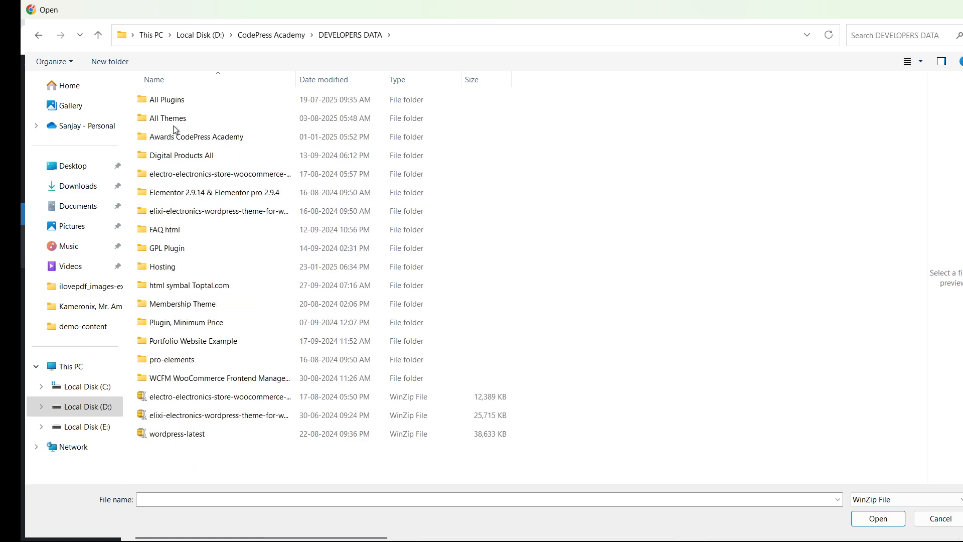
pyautogui.doubleClick(173, 119)
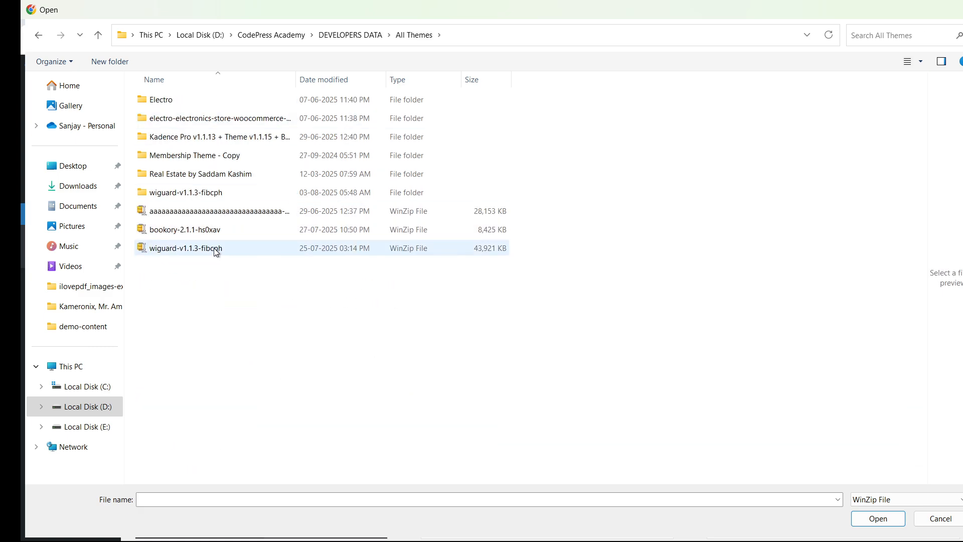
# - Install wiguard.zip from the wiguard-cctv-security-wordpress-theme-1.1.3 folder inside wiguard-v1.1.3-fibcph and activate the theme
pyautogui.click(173, 252)
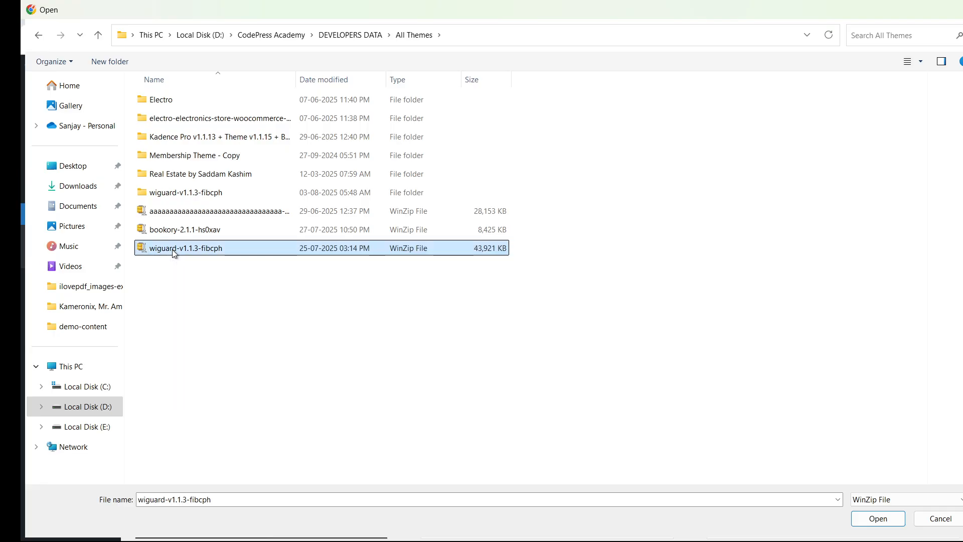
pyautogui.doubleClick(174, 193)
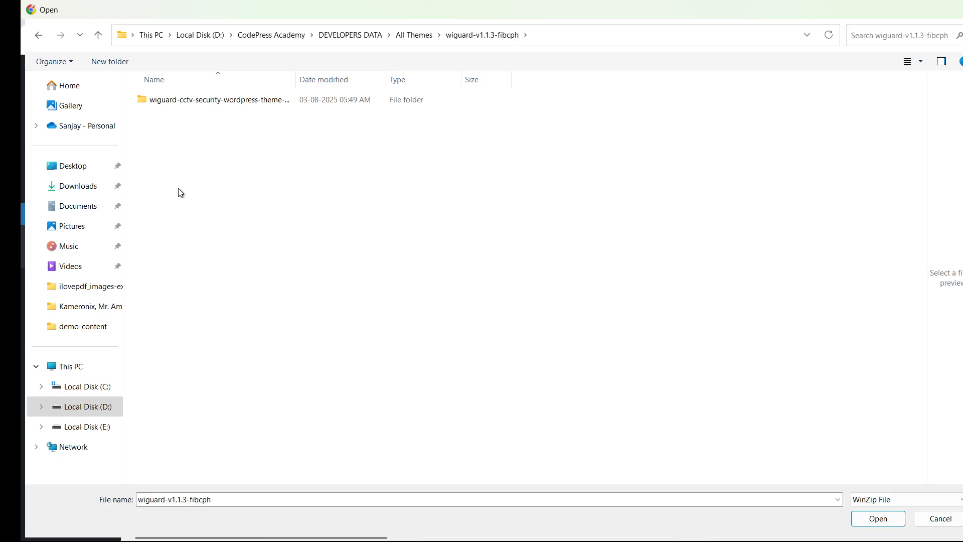
pyautogui.doubleClick(212, 103)
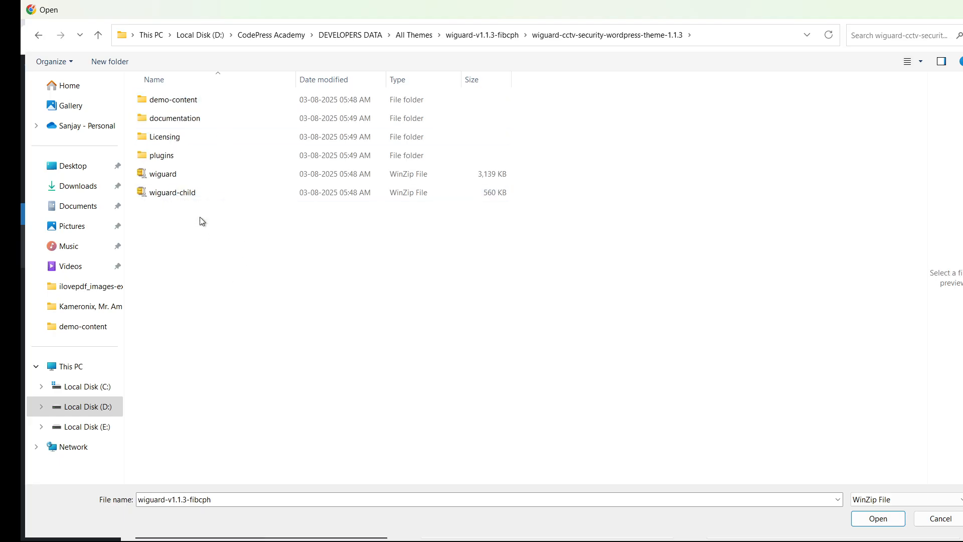
pyautogui.moveTo(161, 180)
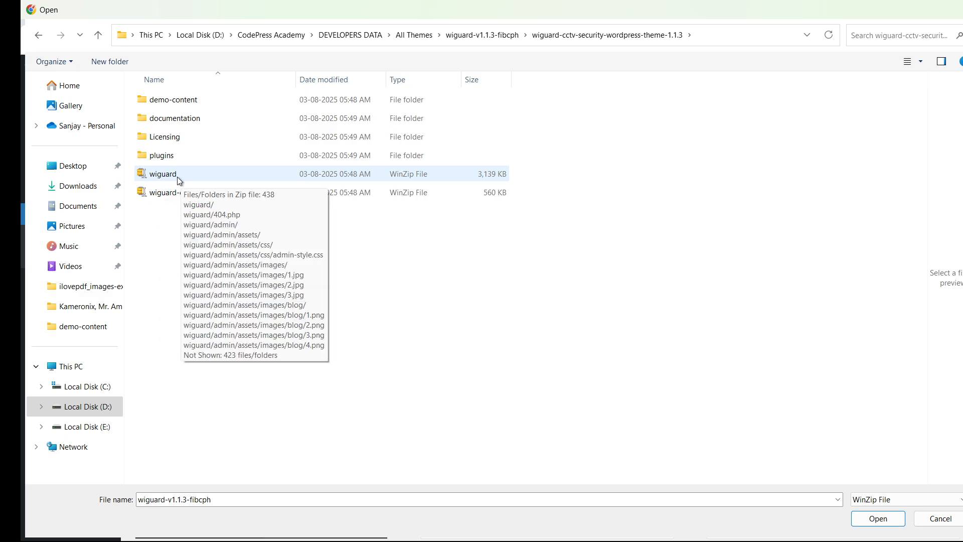
pyautogui.click(158, 175)
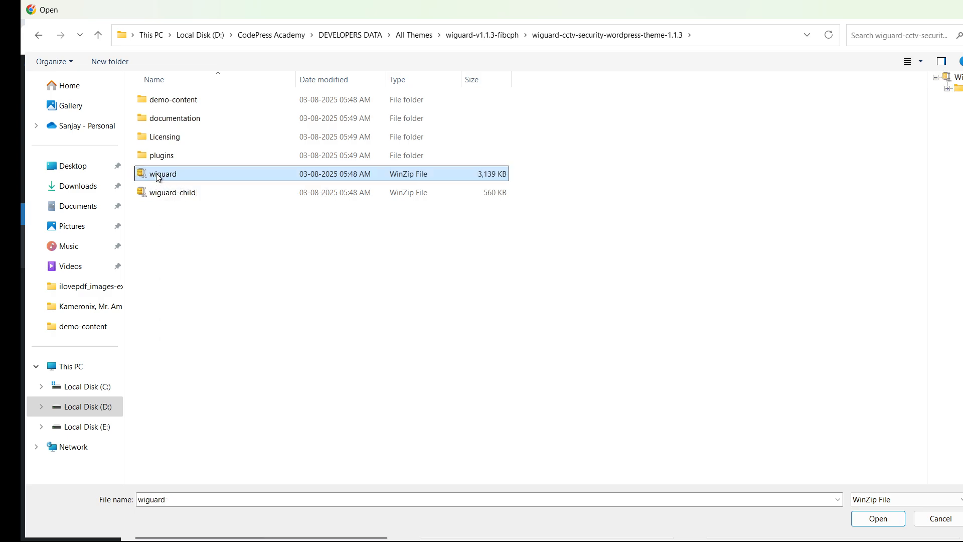
pyautogui.click(855, 517)
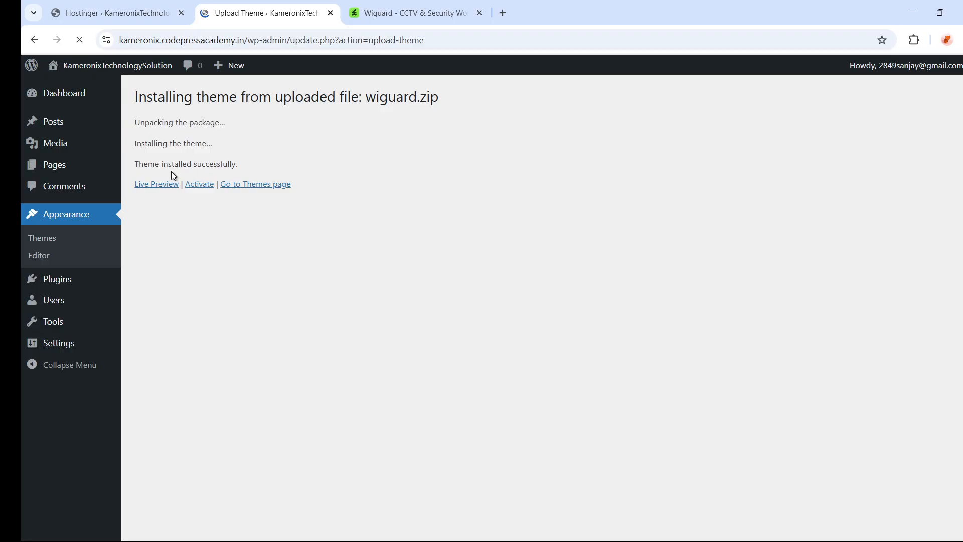
pyautogui.click(202, 189)
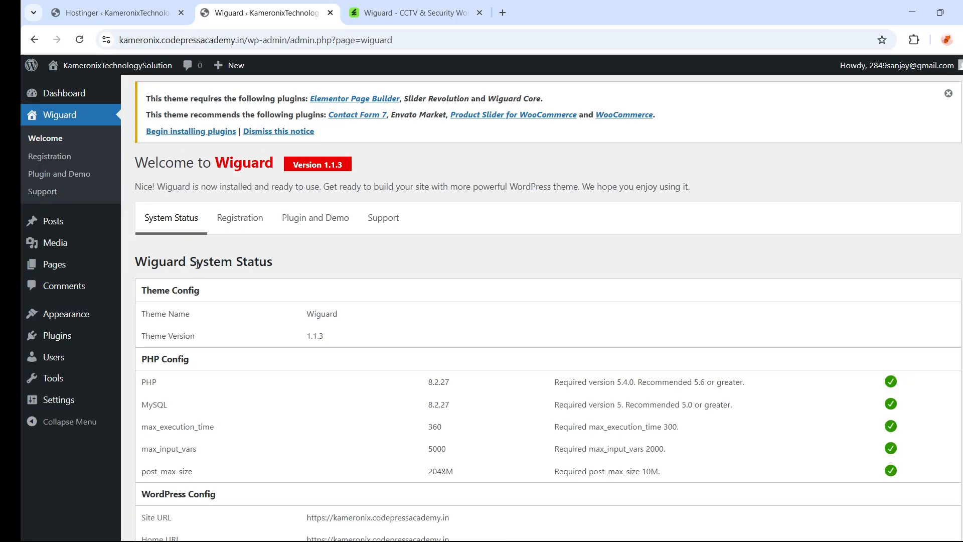
# - View the Wiguard theme's details in the installed themes list and return to the list
pyautogui.moveTo(50, 321)
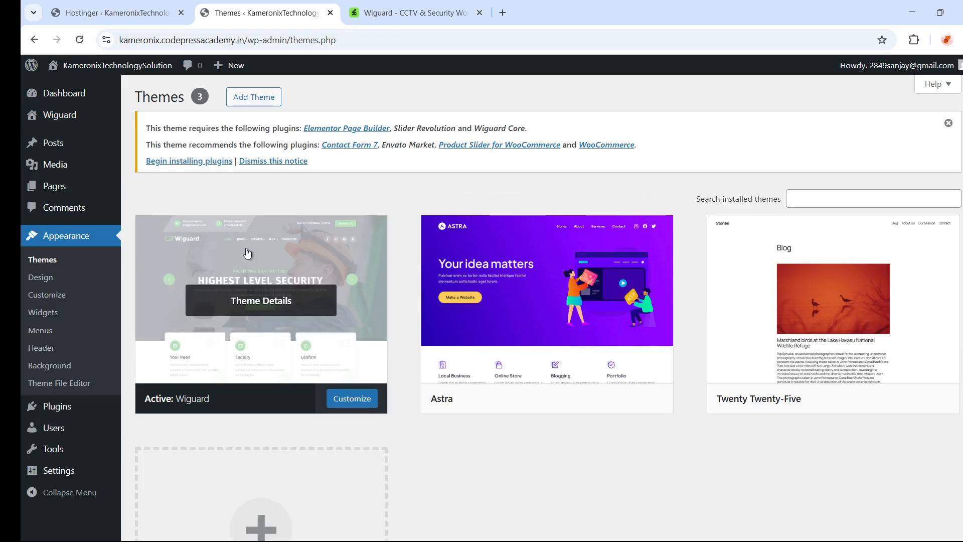
pyautogui.click(254, 304)
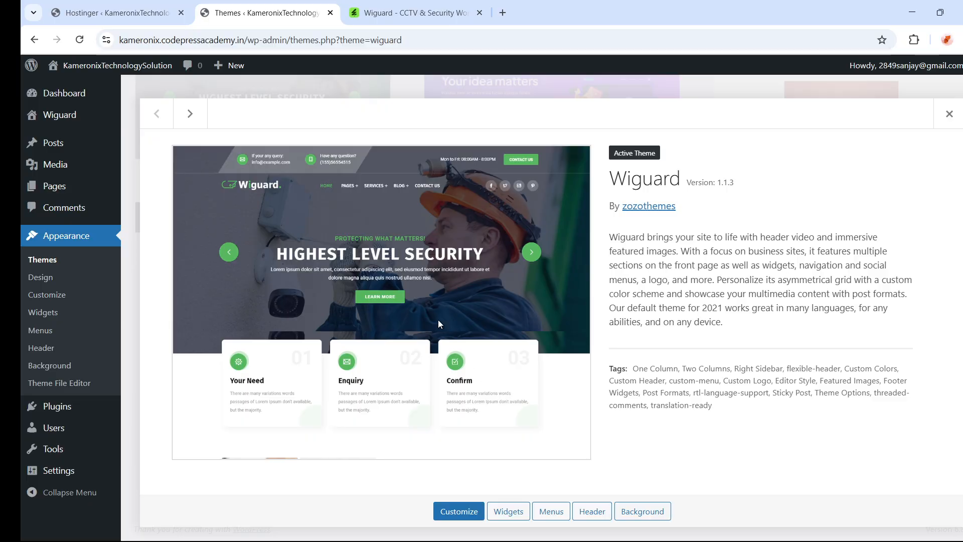
pyautogui.click(56, 261)
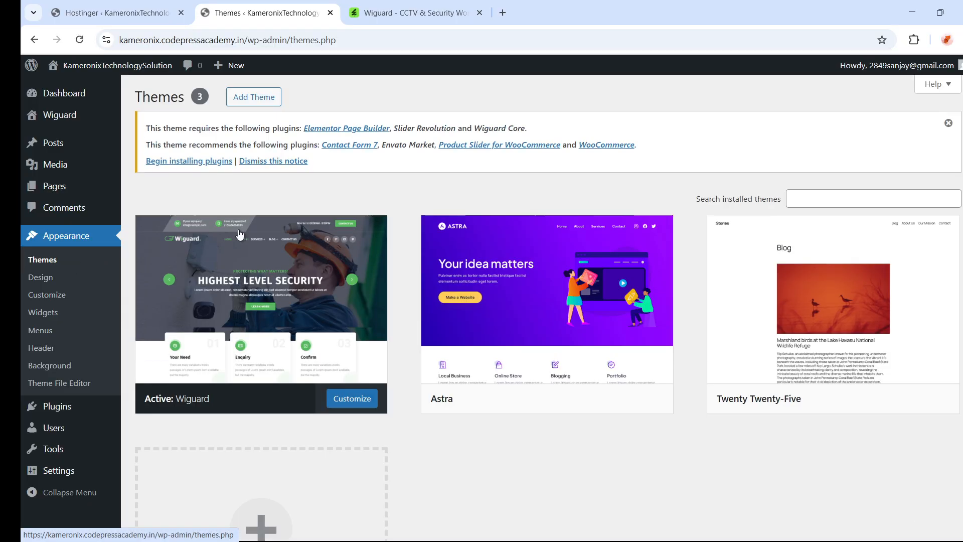
# - Upload and install the wiguard-child.zip theme from the same folder and activate it
pyautogui.click(265, 100)
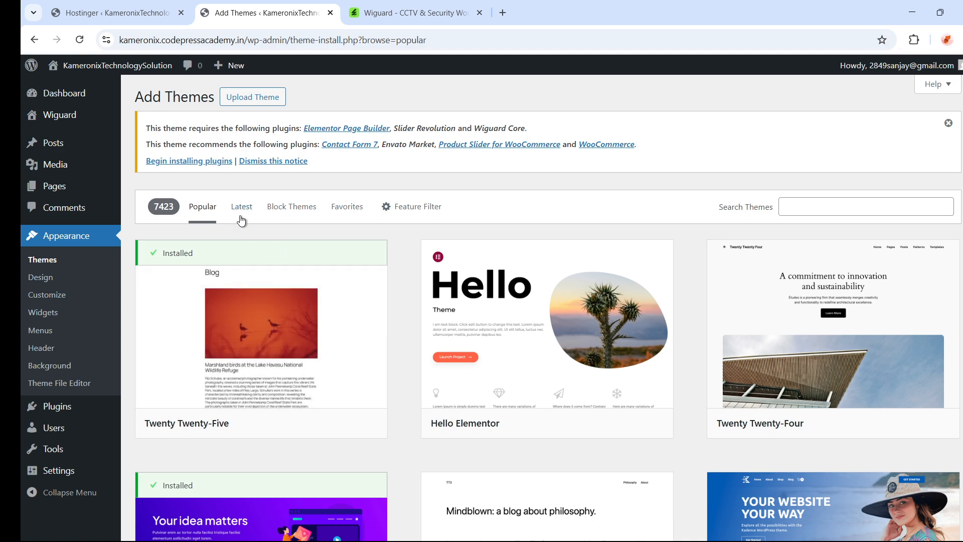
pyautogui.click(249, 102)
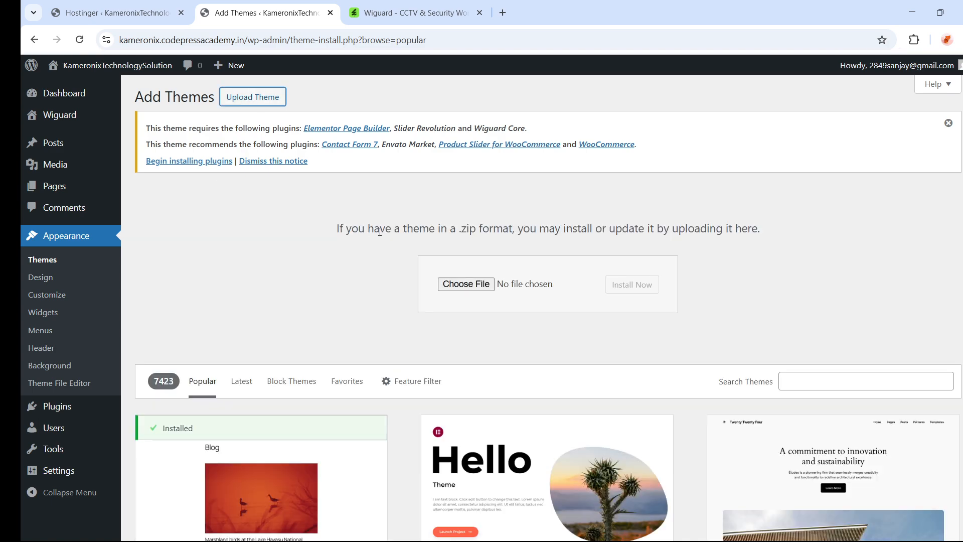
pyautogui.click(460, 285)
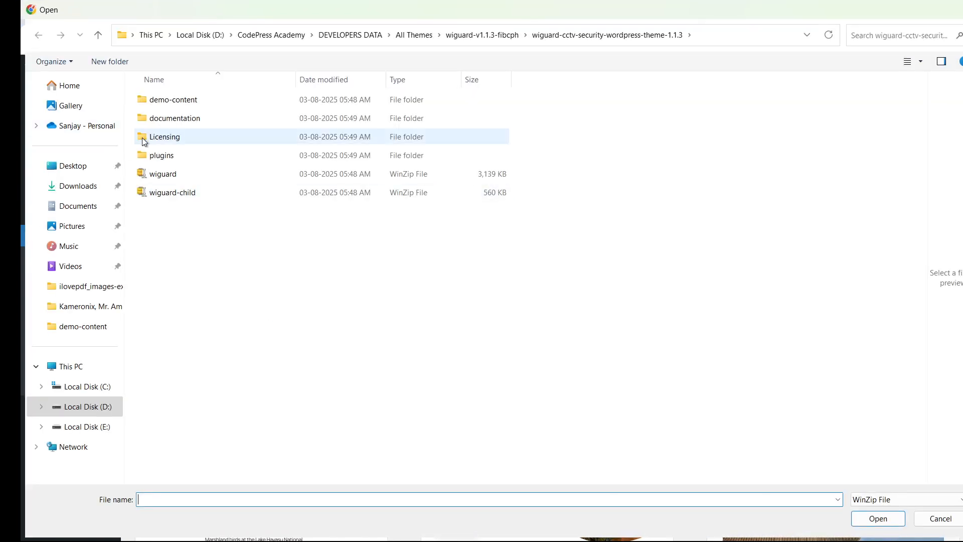
pyautogui.click(169, 195)
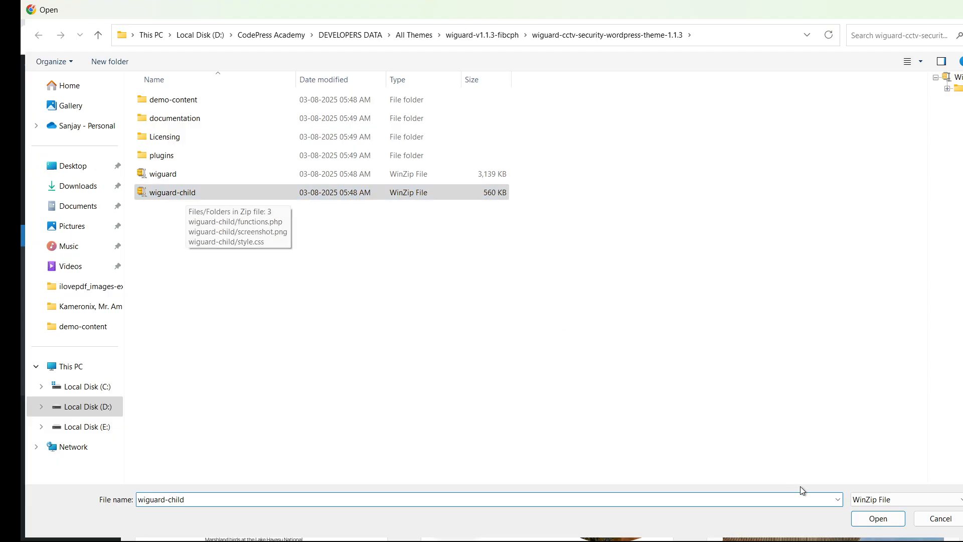
pyautogui.click(875, 519)
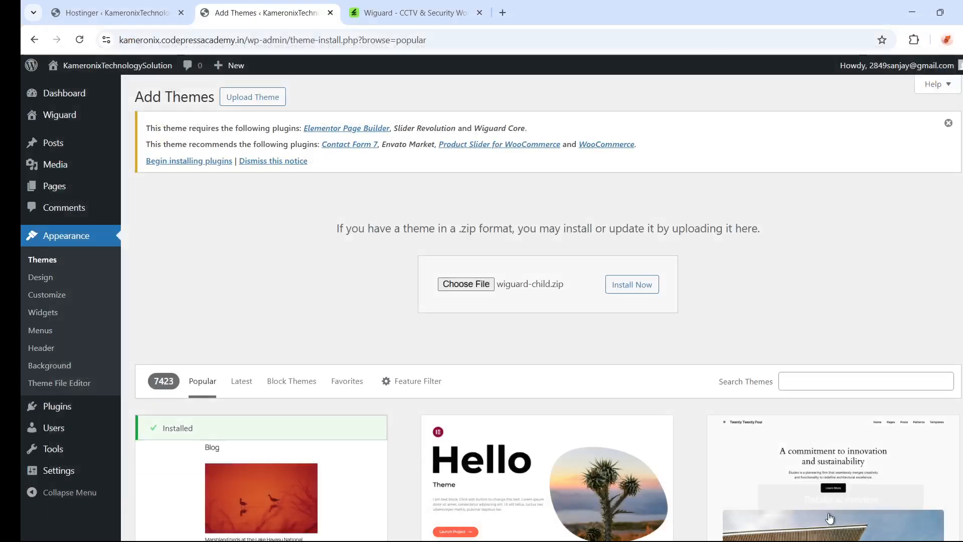
pyautogui.click(633, 284)
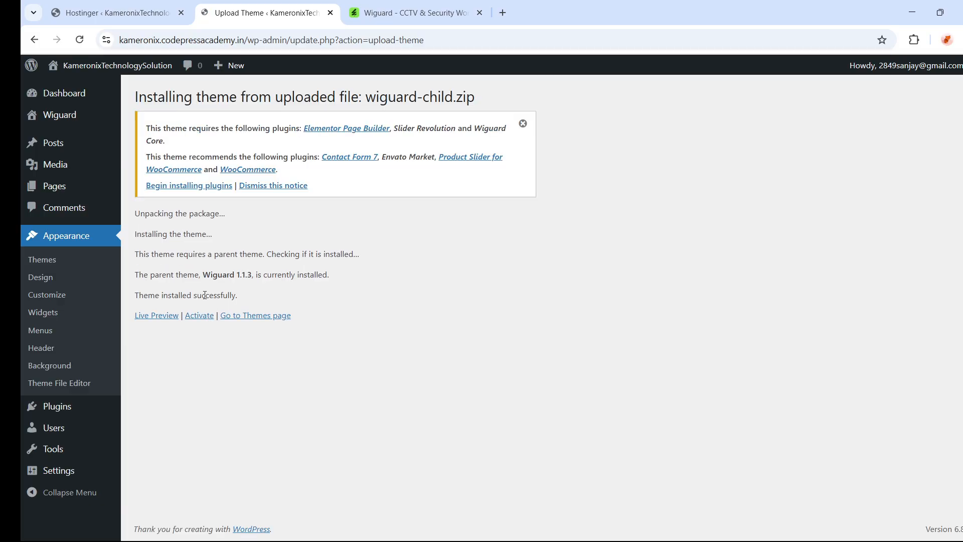
pyautogui.click(199, 315)
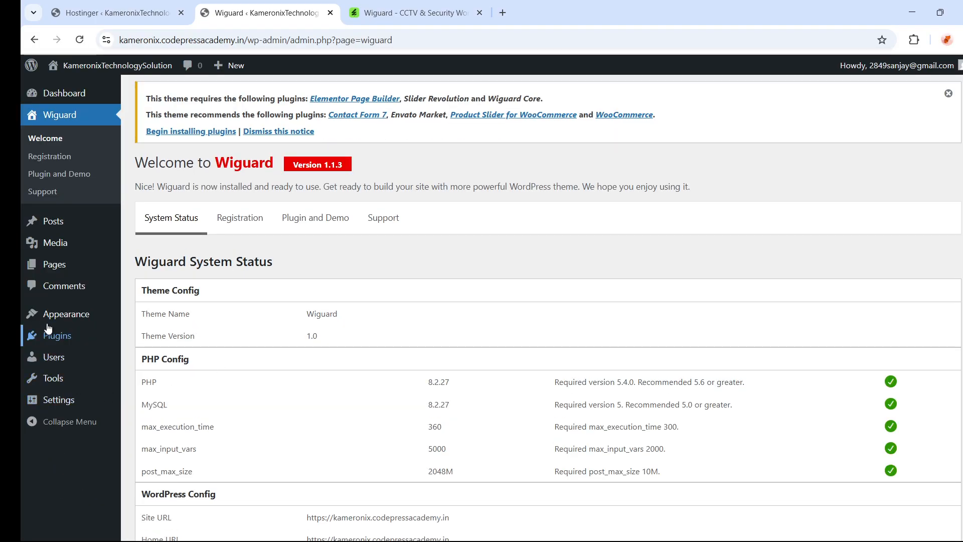
# - Delete the Astra theme from the installed themes
pyautogui.moveTo(35, 320)
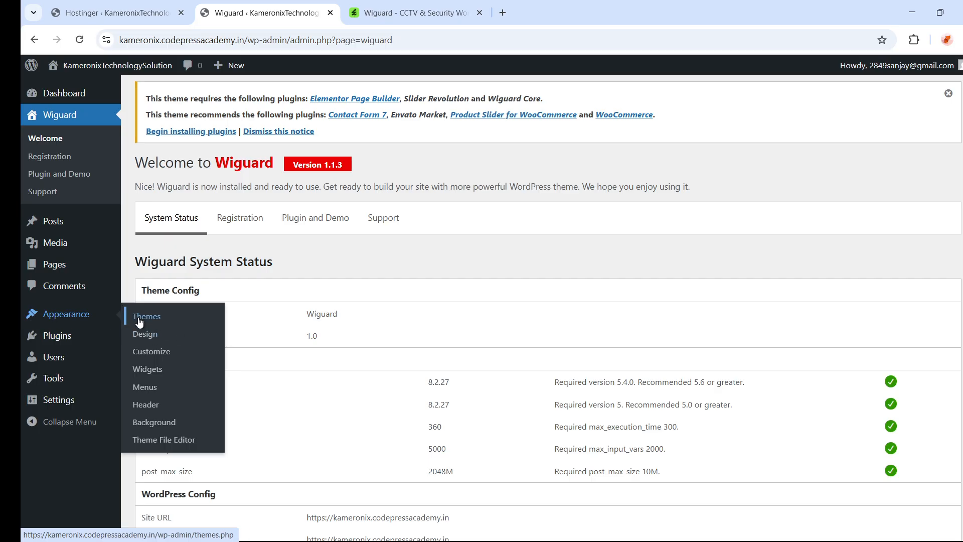
pyautogui.scroll(-3, 265, 186)
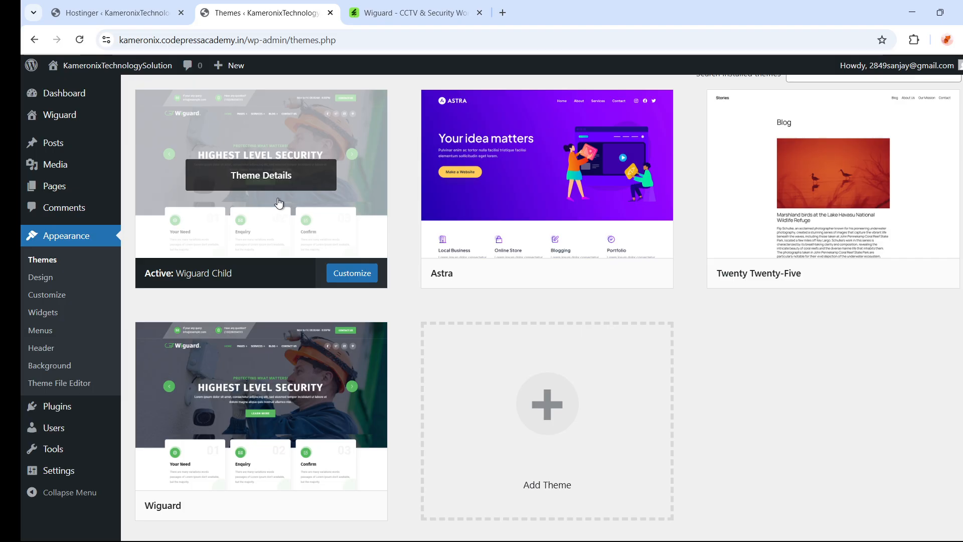
pyautogui.click(564, 186)
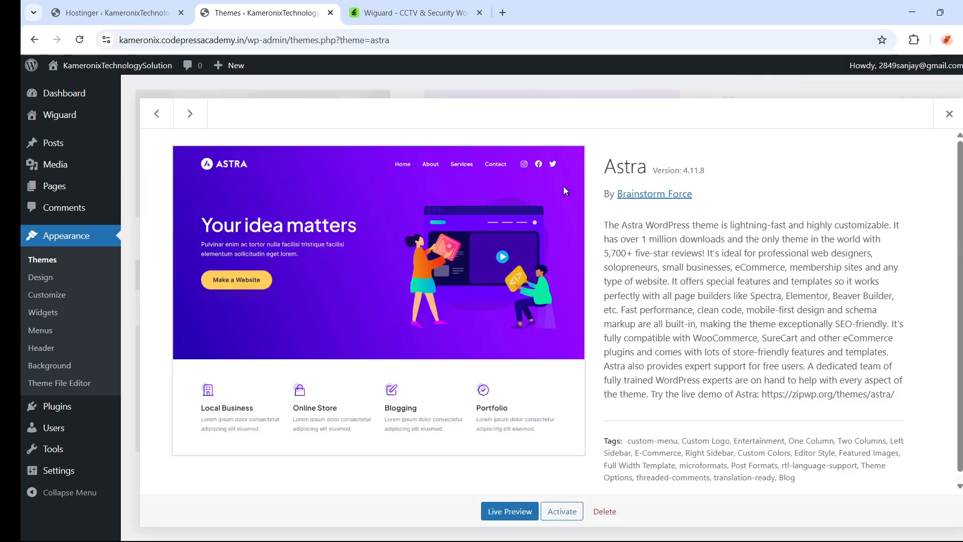
pyautogui.scroll(-1, 466, 346)
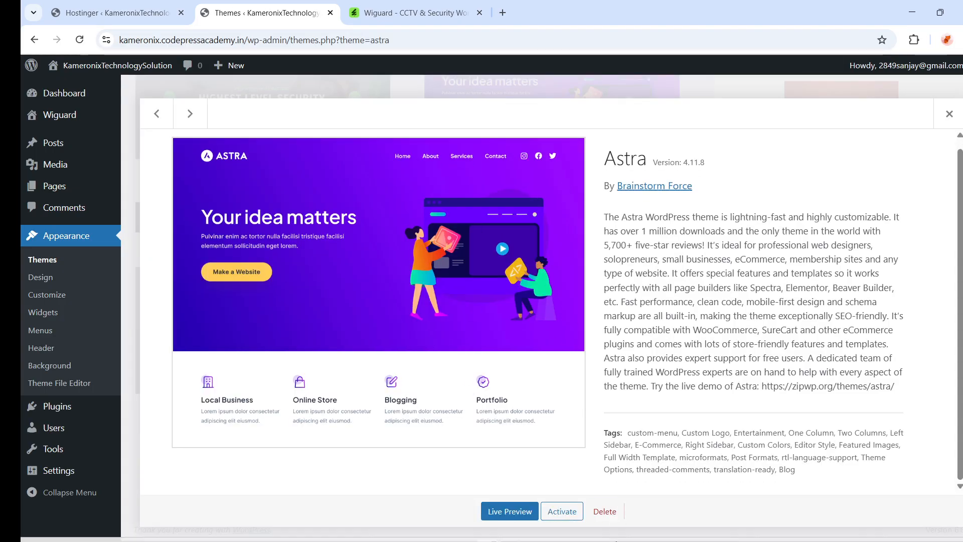
pyautogui.click(605, 510)
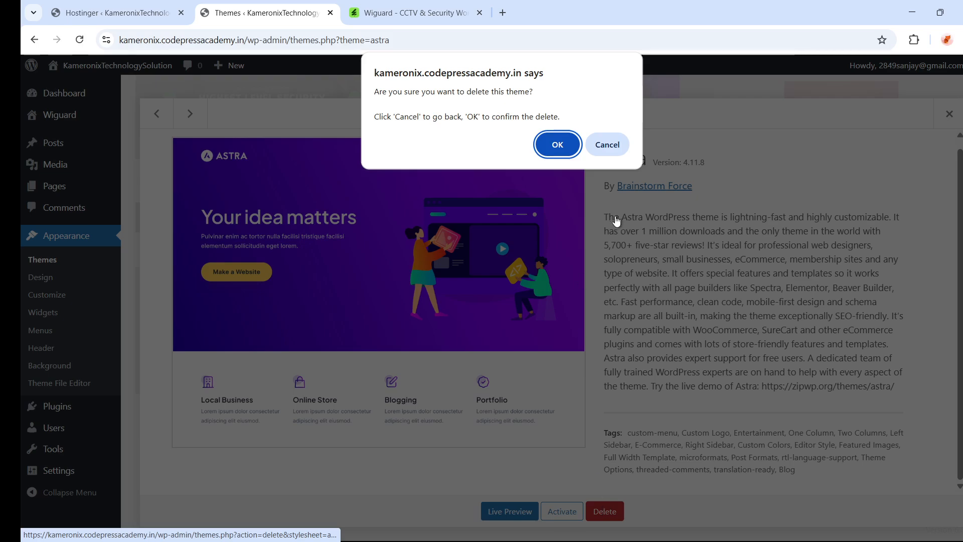
pyautogui.click(557, 144)
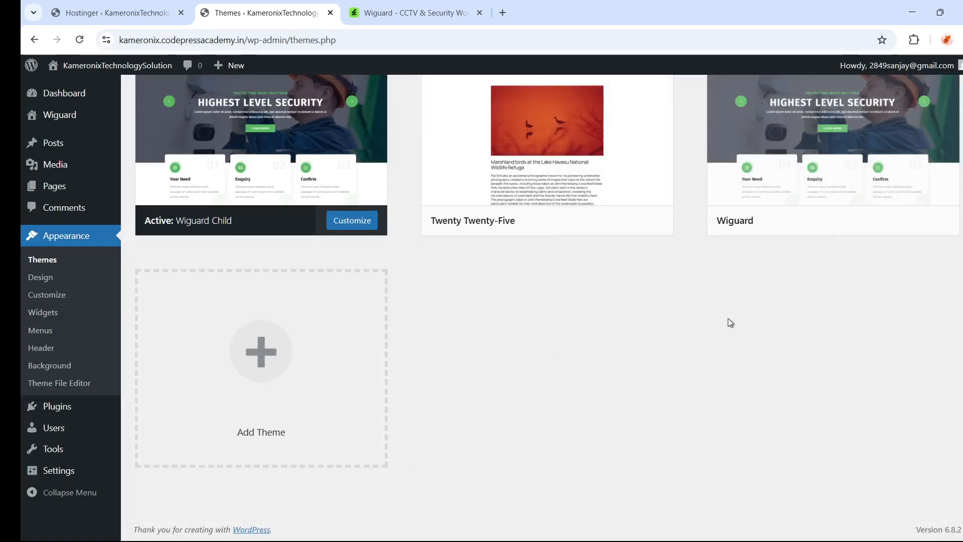
# - Delete the Twenty Twenty-Five theme from the installed themes
pyautogui.scroll(3, 727, 321)
pyautogui.click(540, 308)
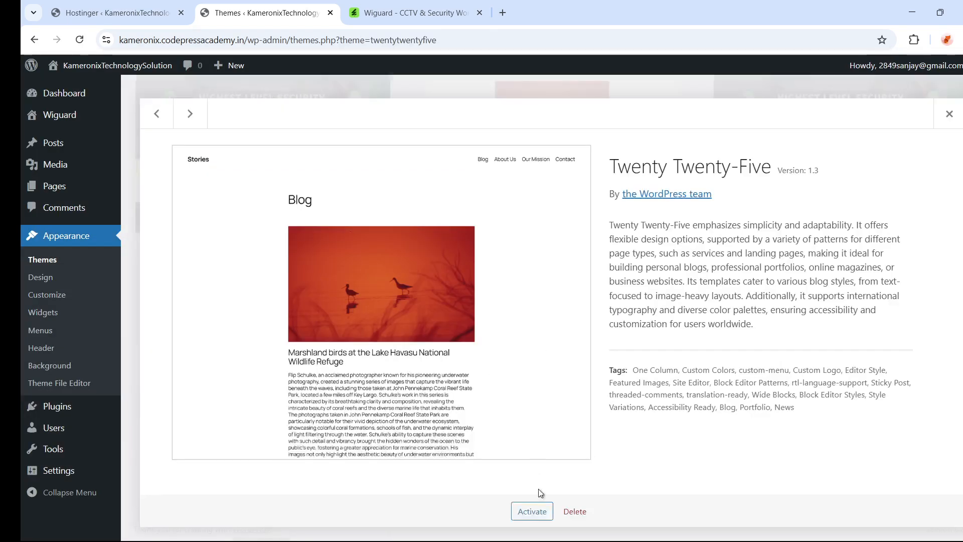
pyautogui.click(574, 511)
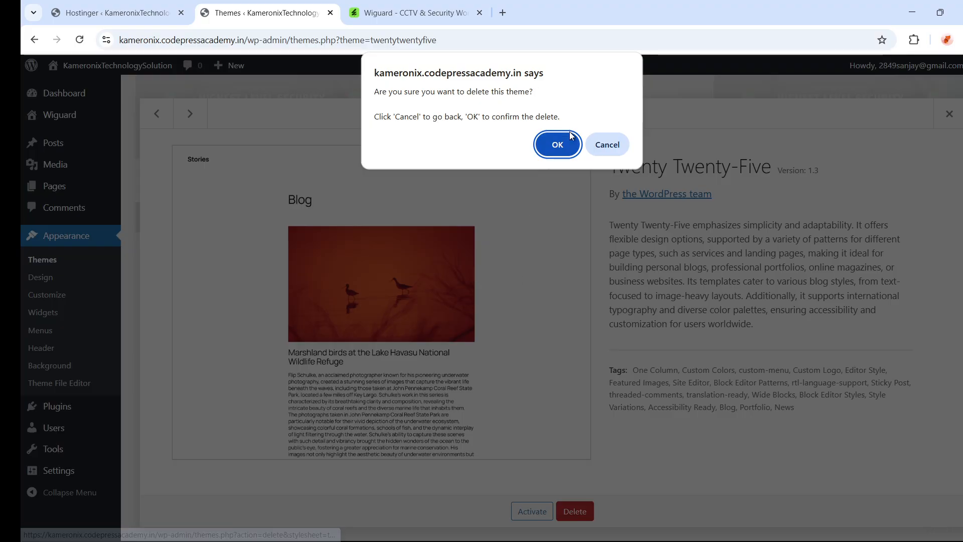
pyautogui.click(558, 138)
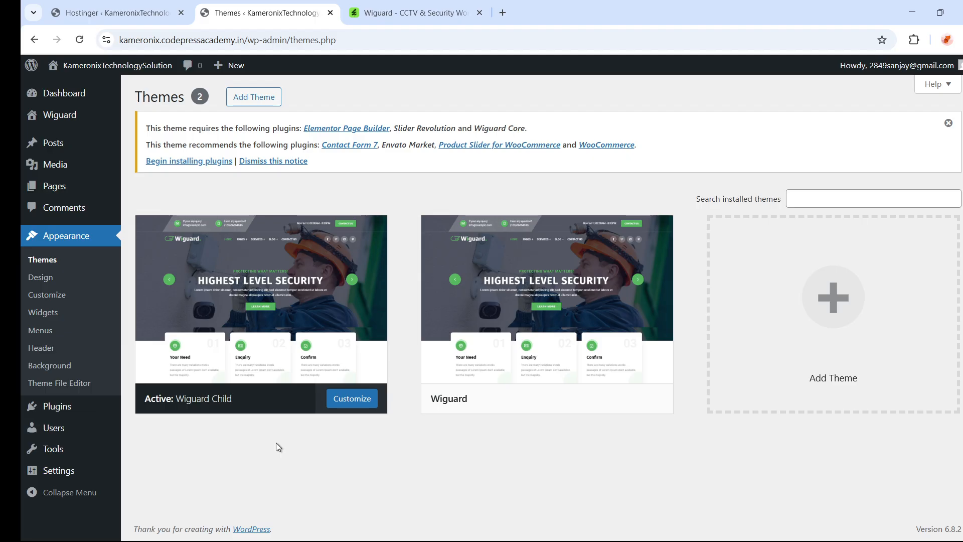
# - View the Wiguard Child theme's details and its widget areas, dismissing the block widgets welcome guide
pyautogui.moveTo(279, 372)
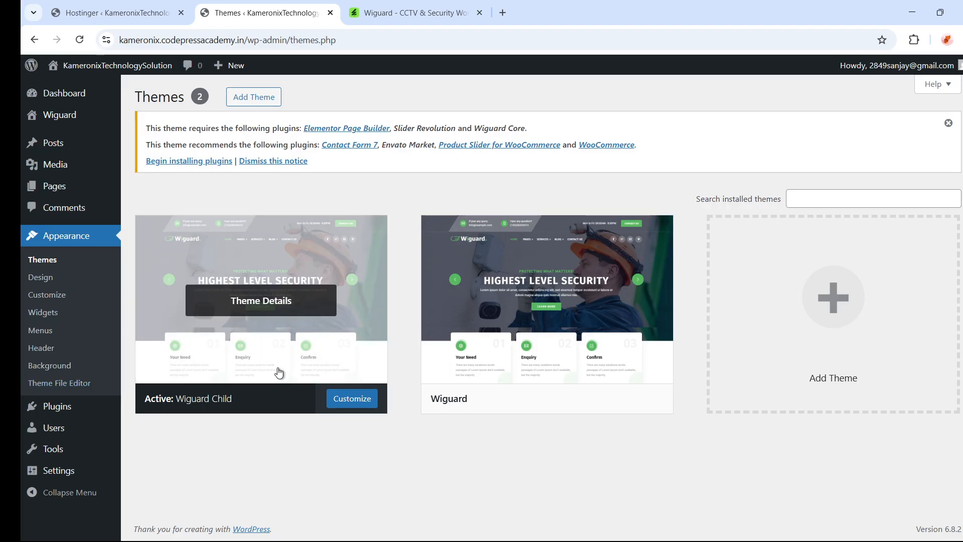
pyautogui.click(271, 306)
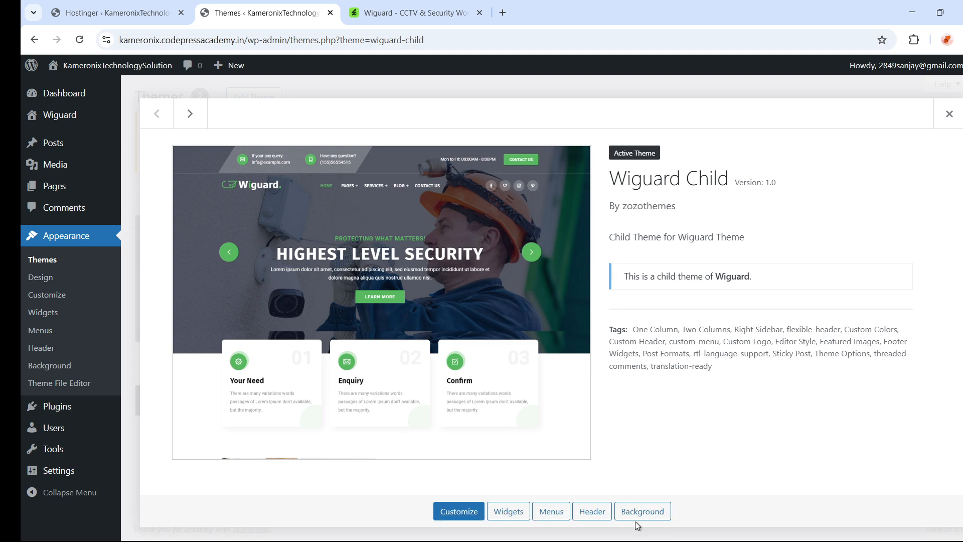
pyautogui.click(517, 515)
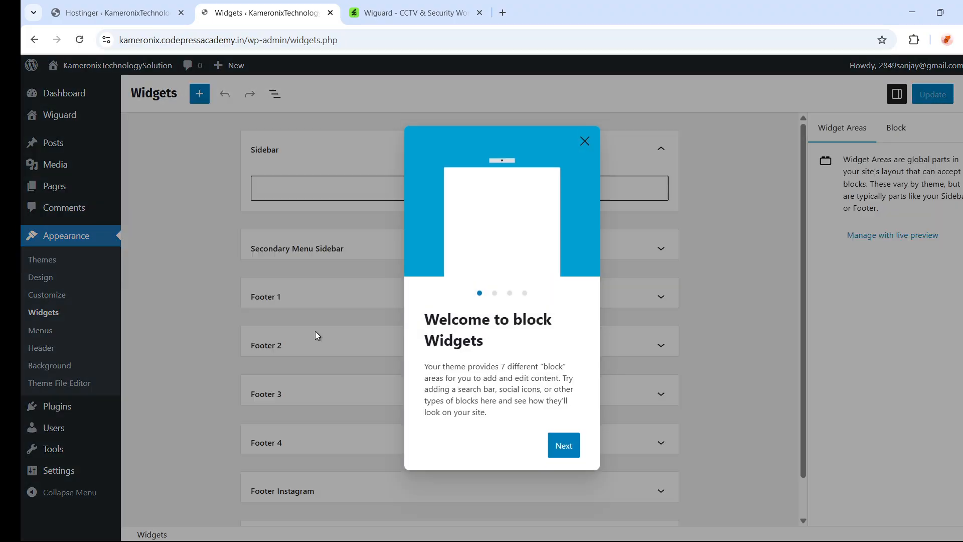
pyautogui.click(563, 446)
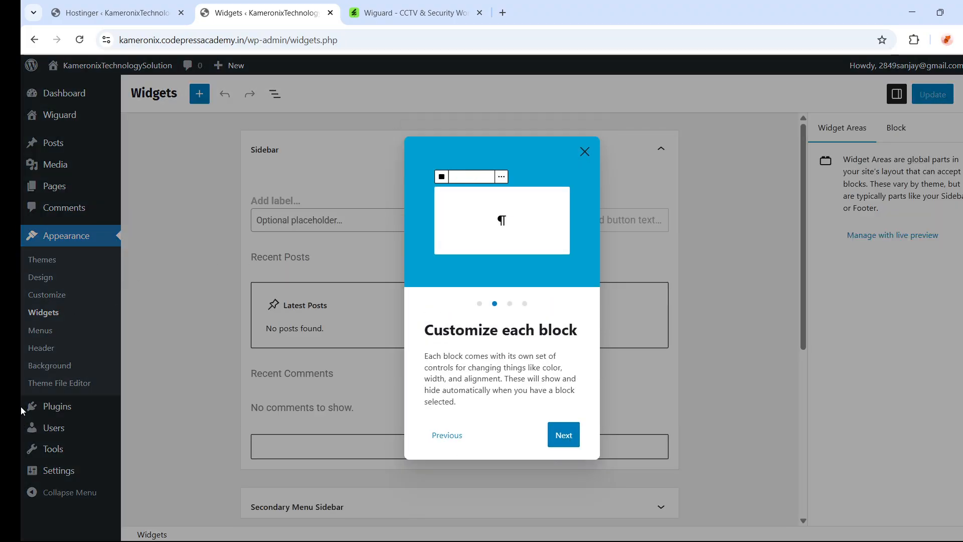
pyautogui.click(53, 406)
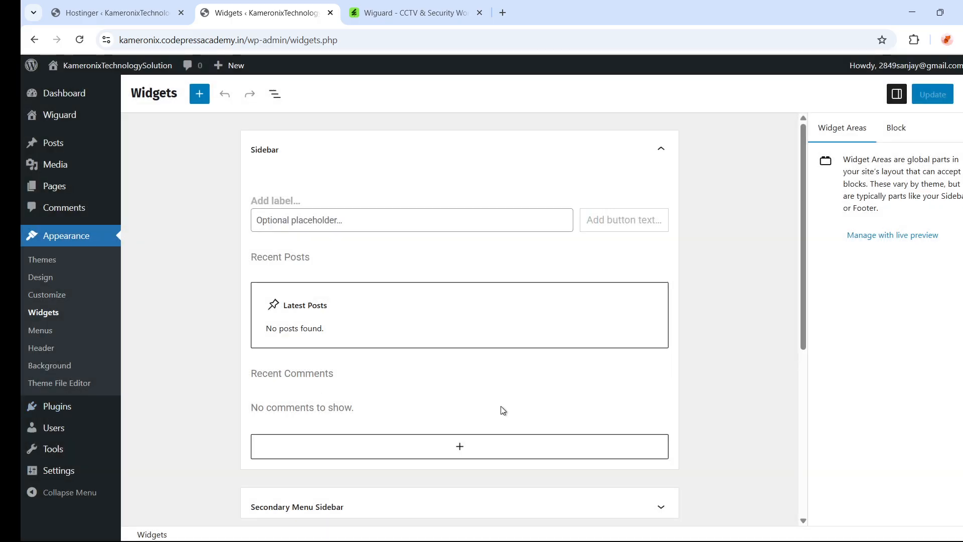
# - Open Wiguard's plugin installation page from the Plugins page and review its required and recommended plugins and the demo import options
pyautogui.moveTo(60, 425)
pyautogui.click(54, 405)
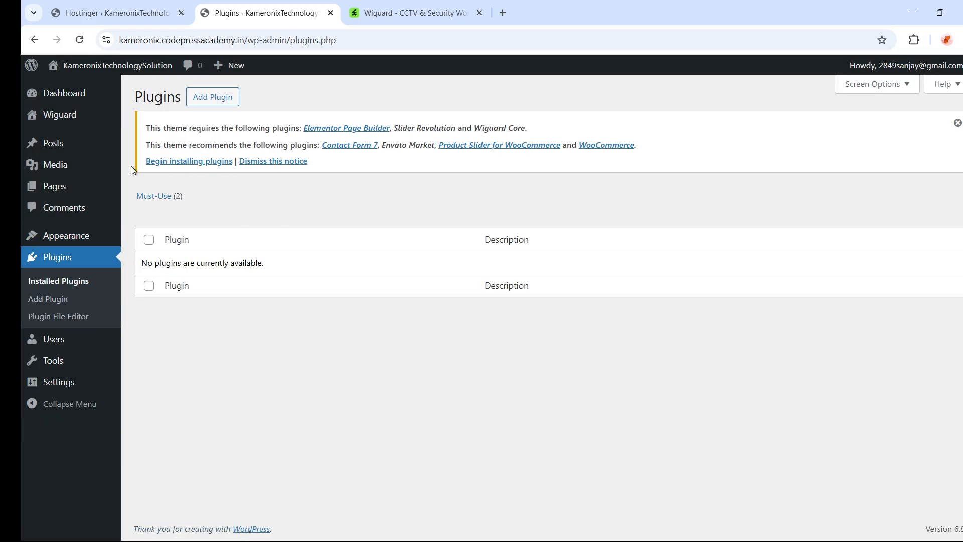
pyautogui.click(183, 161)
pyautogui.scroll(-8, 395, 373)
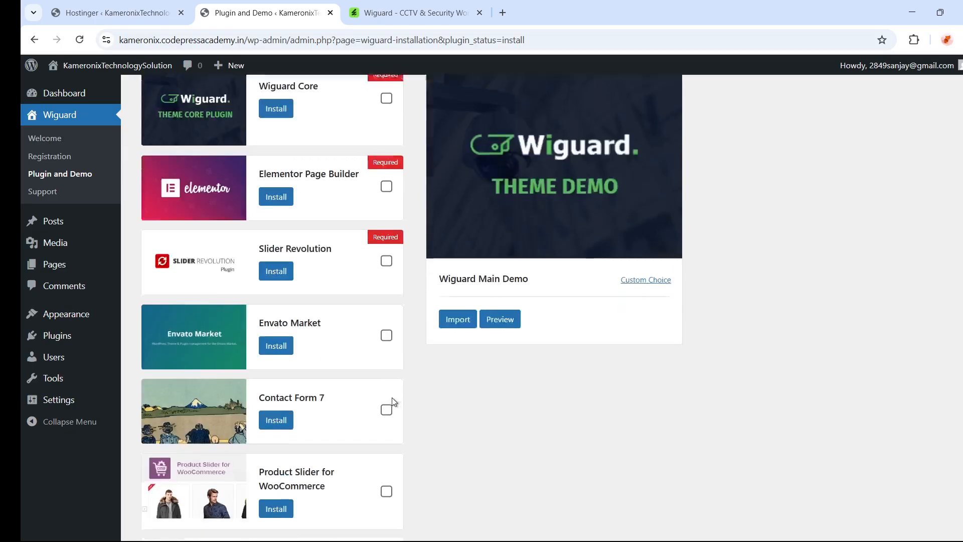
pyautogui.scroll(5, 386, 436)
pyautogui.scroll(-4, 378, 443)
pyautogui.scroll(-2, 381, 441)
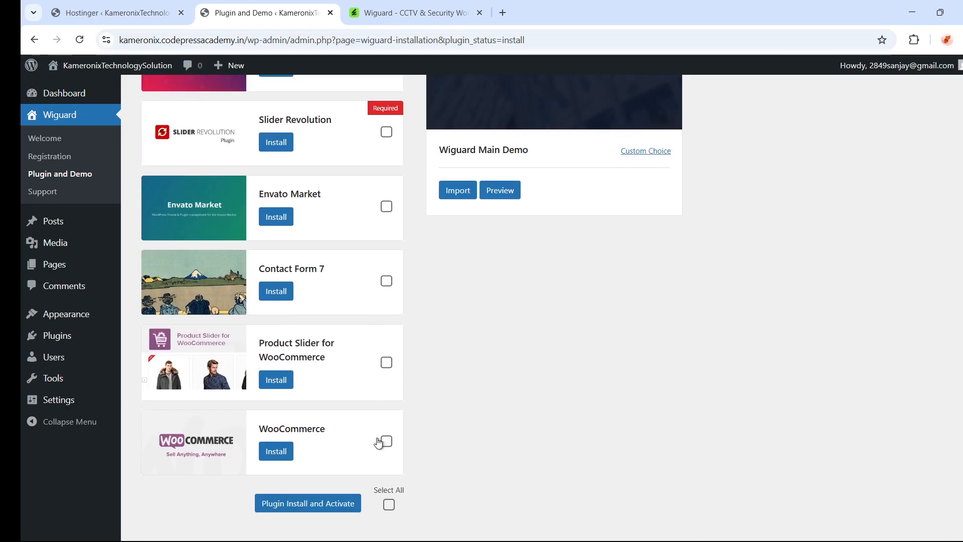
pyautogui.scroll(7, 376, 441)
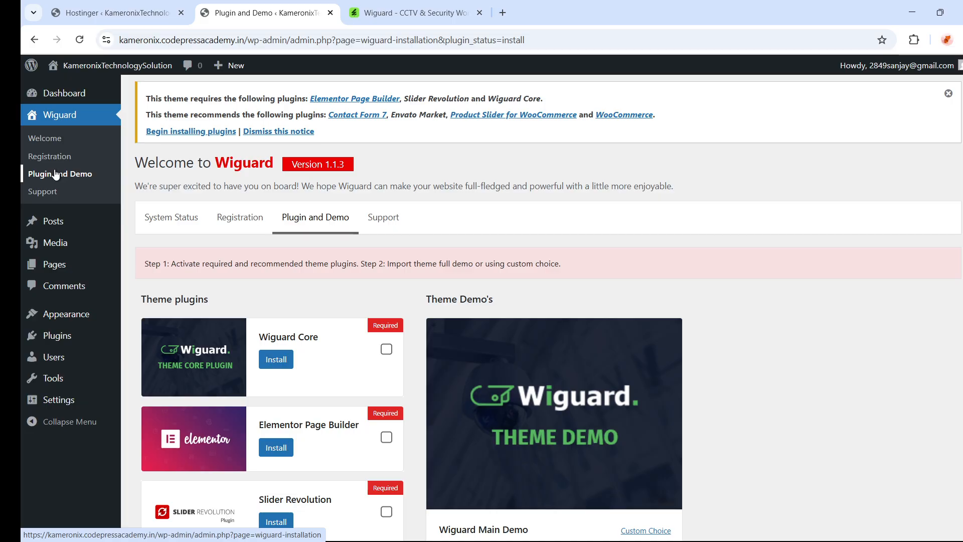
# - Open Wiguard's system status page and check the PHP and WordPress configuration requirements, especially the WP memory limit
pyautogui.click(153, 215)
pyautogui.scroll(-1, 271, 331)
pyautogui.scroll(-3, 280, 337)
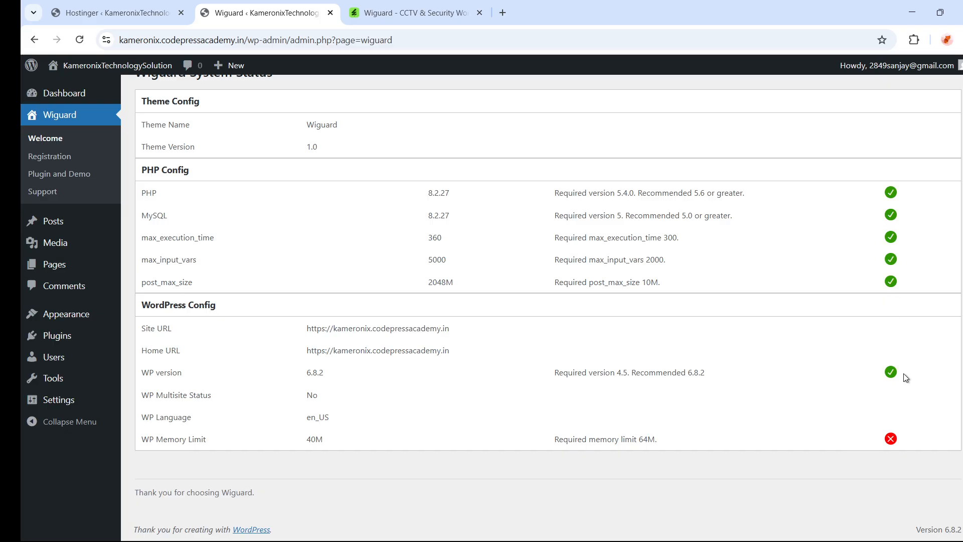
pyautogui.moveTo(902, 376); pyautogui.dragTo(776, 314)
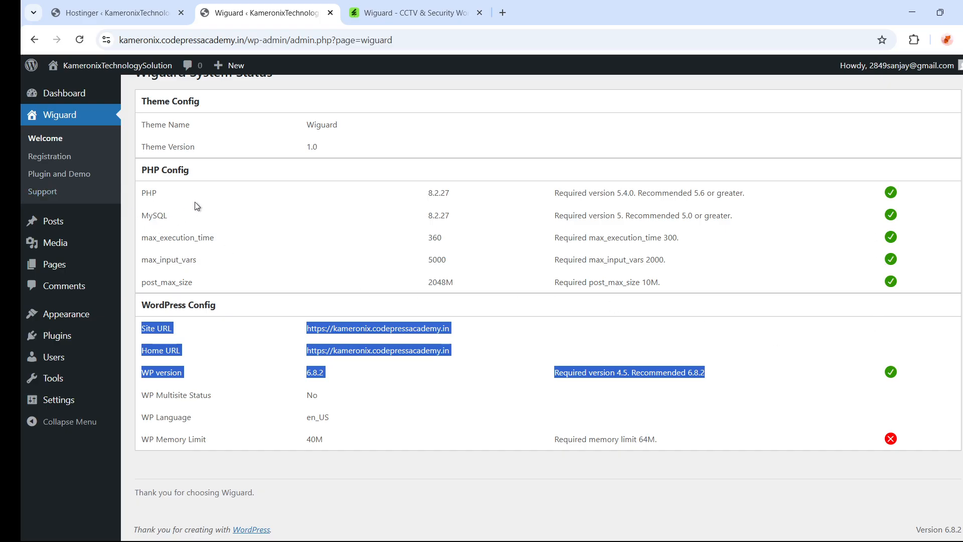
pyautogui.moveTo(206, 170); pyautogui.dragTo(155, 170)
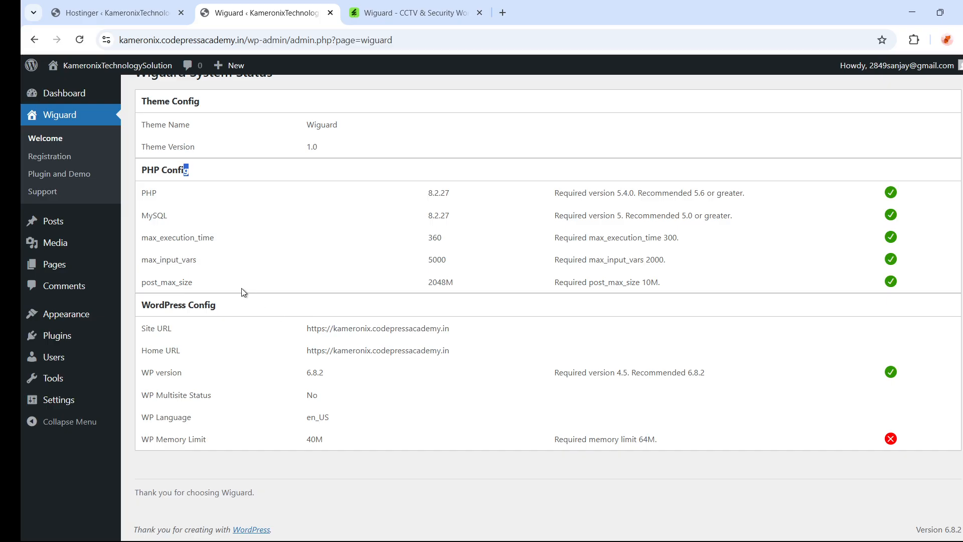
pyautogui.moveTo(210, 305); pyautogui.dragTo(60, 315)
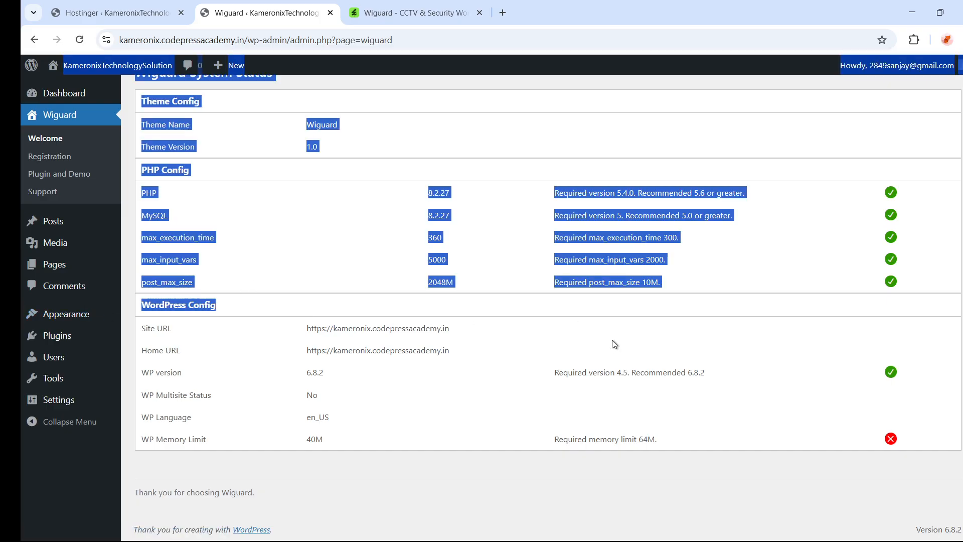
pyautogui.click(663, 454)
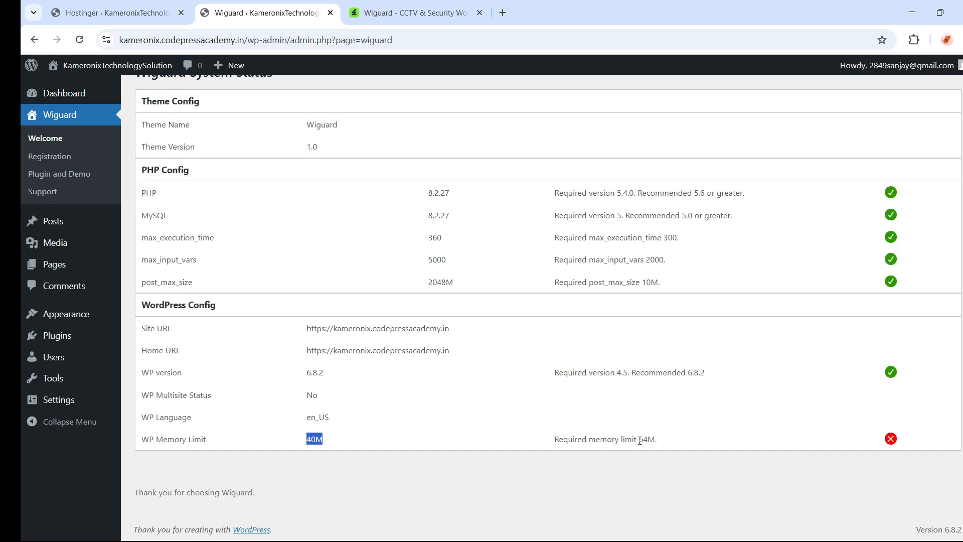
pyautogui.moveTo(663, 440); pyautogui.dragTo(568, 439)
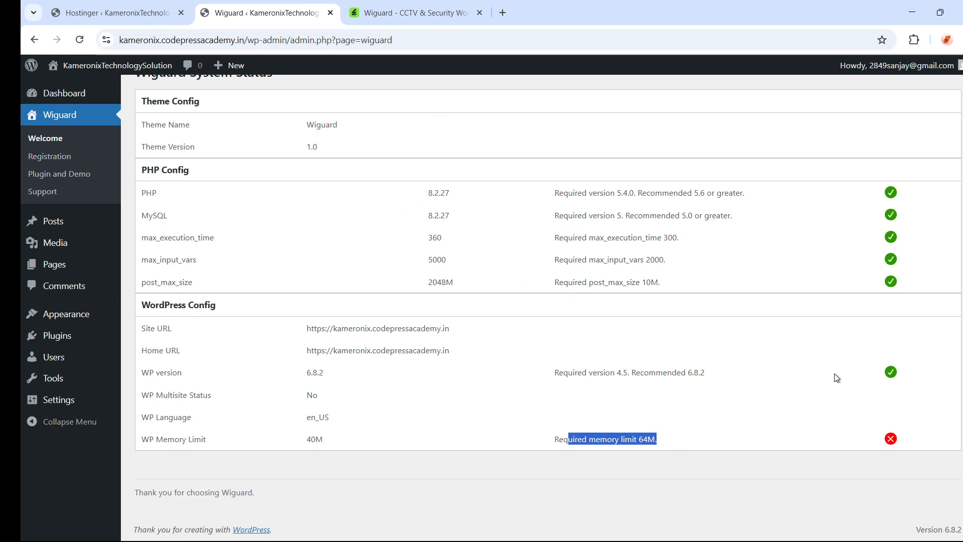
pyautogui.click(580, 444)
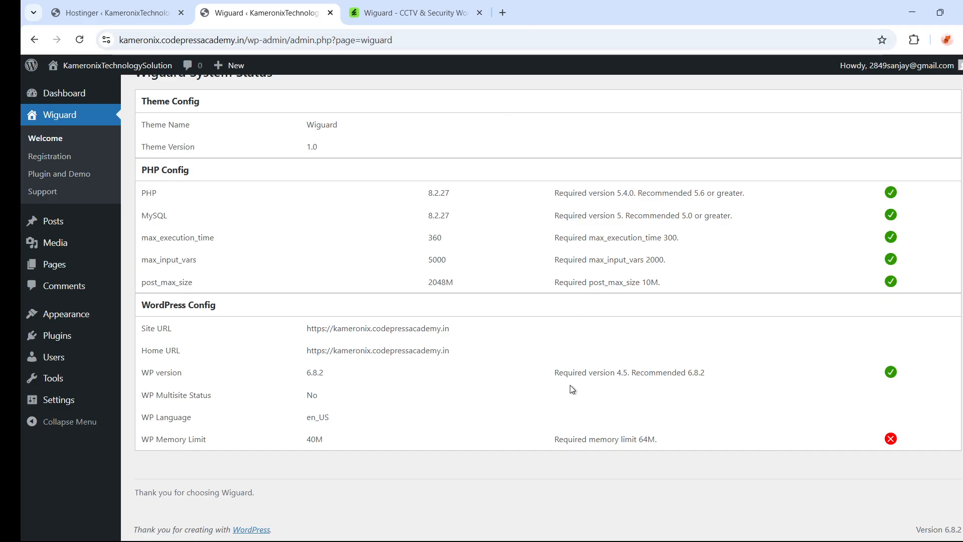
# - Close the Wiguard theme preview and open the hosting dashboard for kameronix.codepressacademy.in from Hostinger's websites list
pyautogui.moveTo(471, 539)
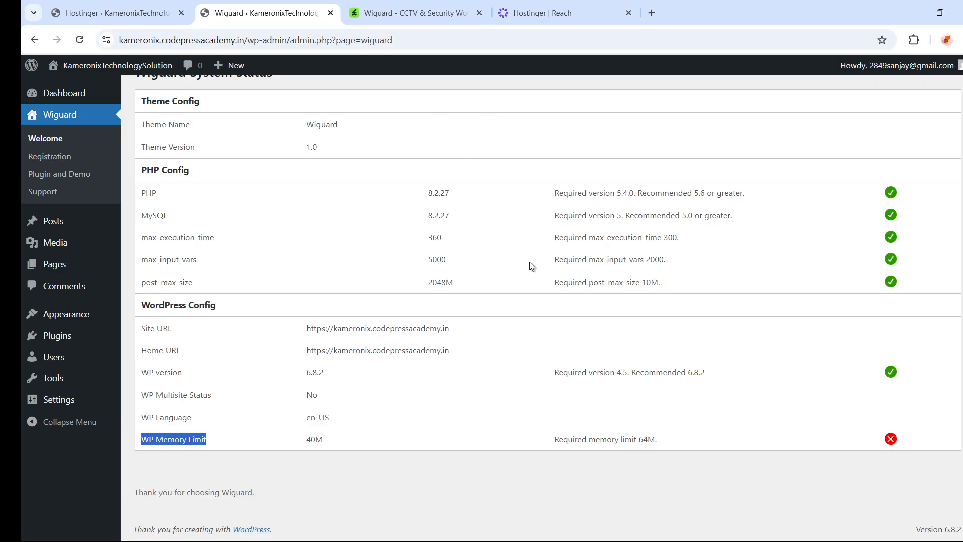
pyautogui.click(411, 14)
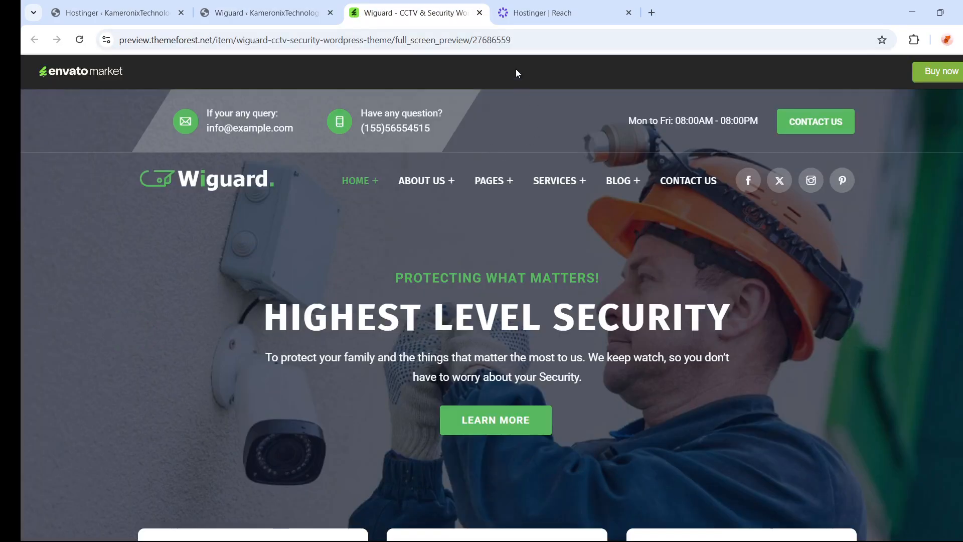
pyautogui.click(479, 12)
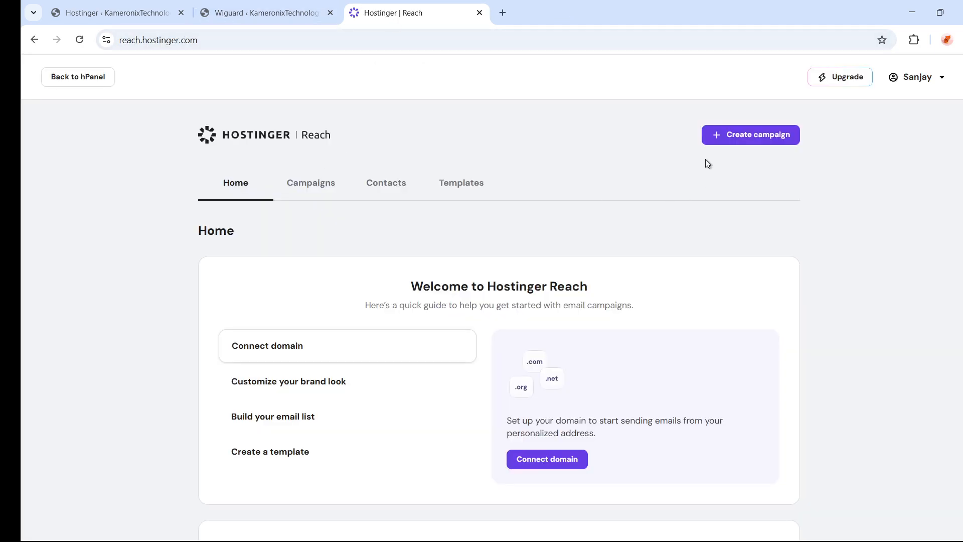
pyautogui.click(72, 76)
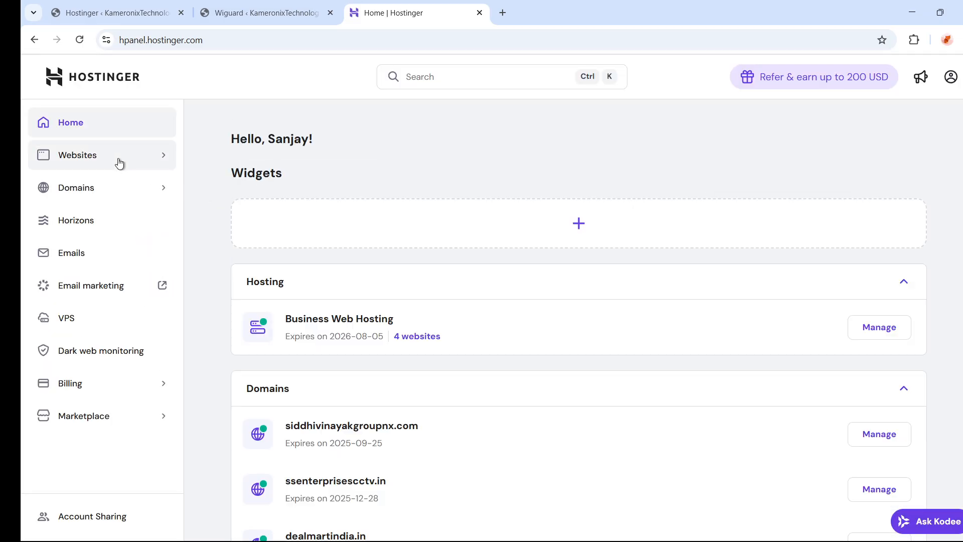
pyautogui.click(101, 159)
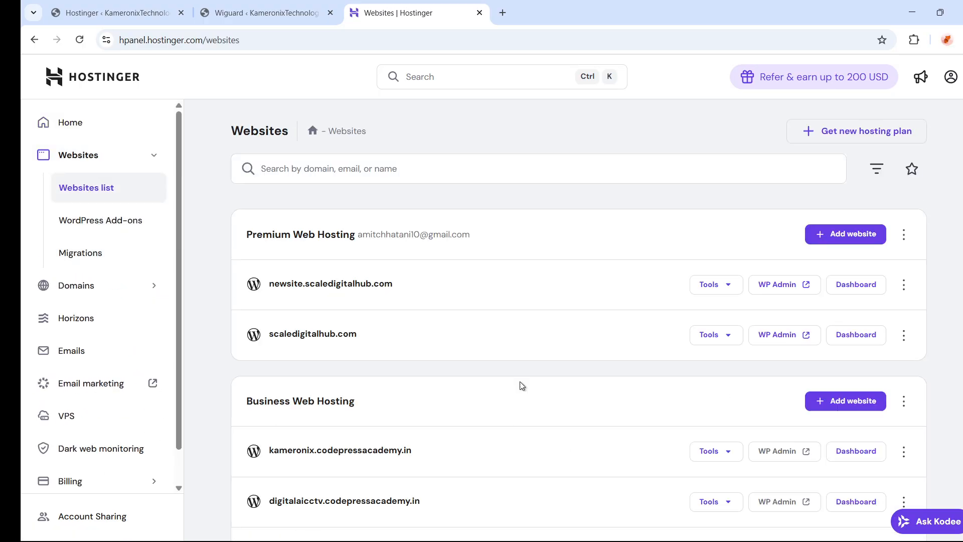
pyautogui.click(842, 452)
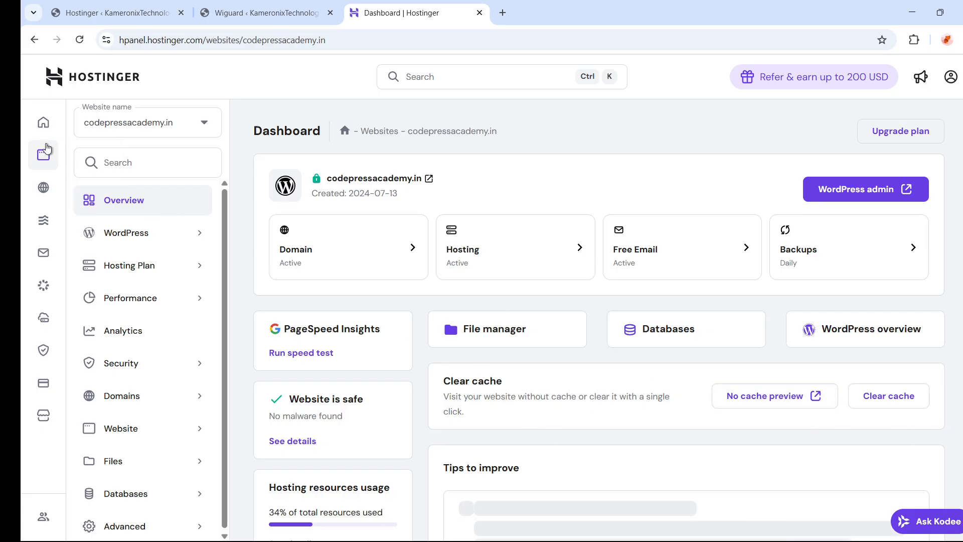
# - Return to Hostinger's websites list, reopen the dashboard for kameronix.codepressacademy.in and launch its file manager
pyautogui.click(44, 123)
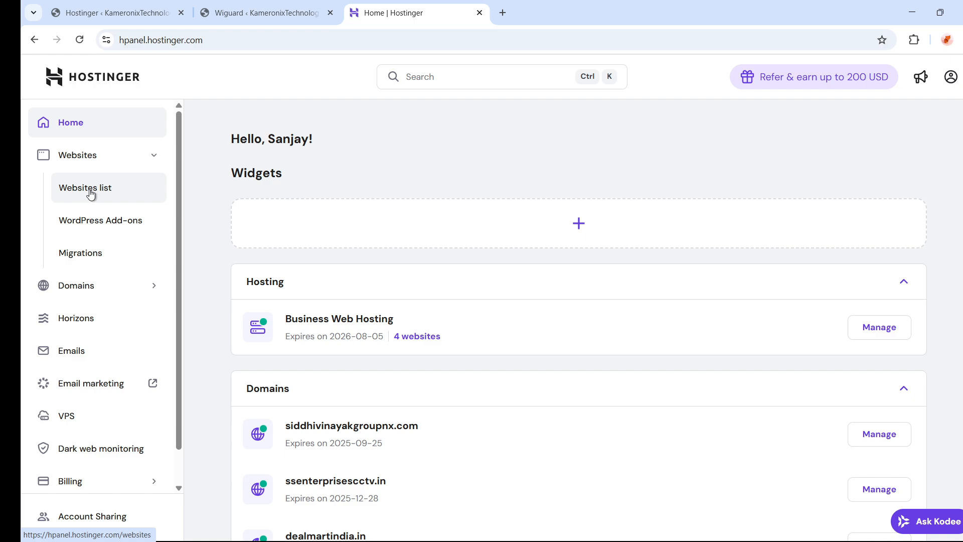
pyautogui.click(90, 194)
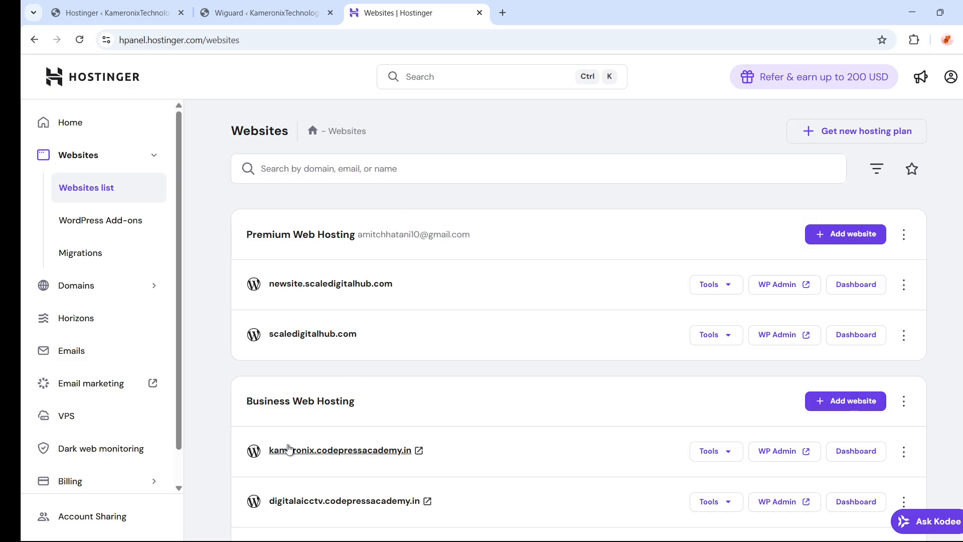
pyautogui.click(842, 448)
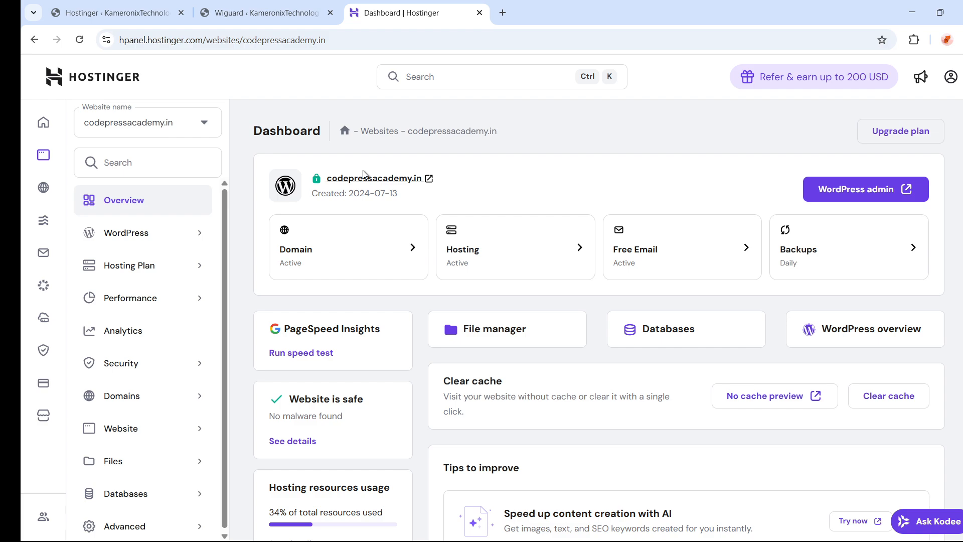
pyautogui.click(482, 333)
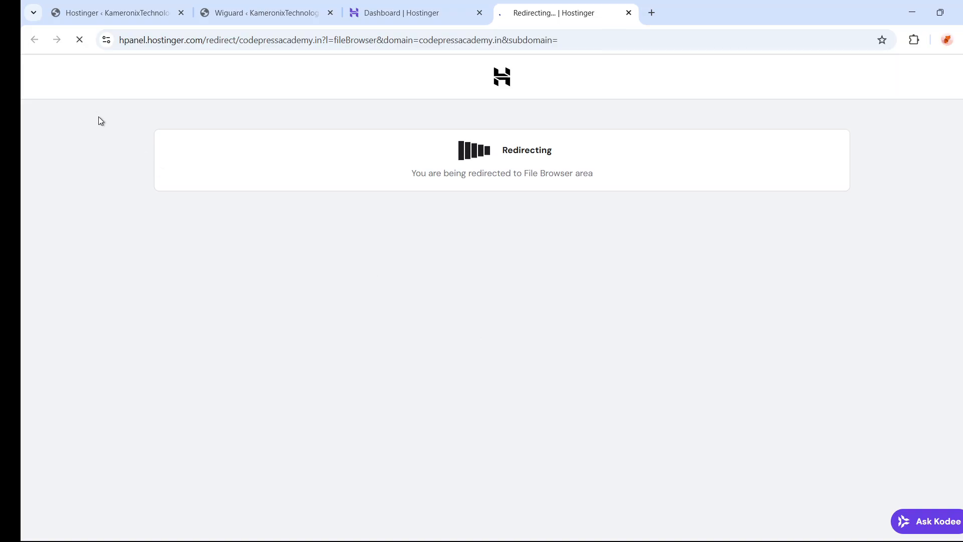
# - Look over the plugin options and Hostinger onboarding page in the WordPress admin, and return to the file browser
pyautogui.click(111, 9)
pyautogui.moveTo(58, 355)
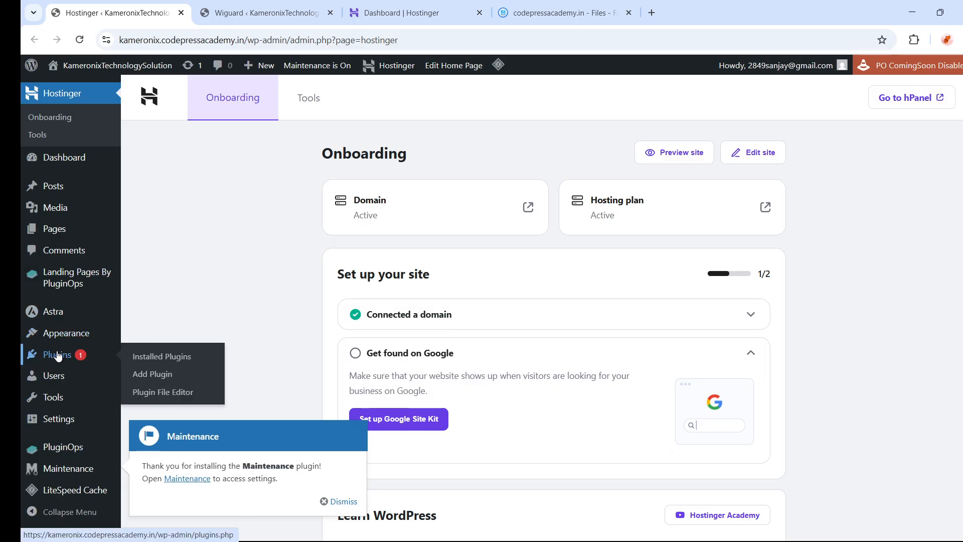
pyautogui.scroll(-2, 54, 357)
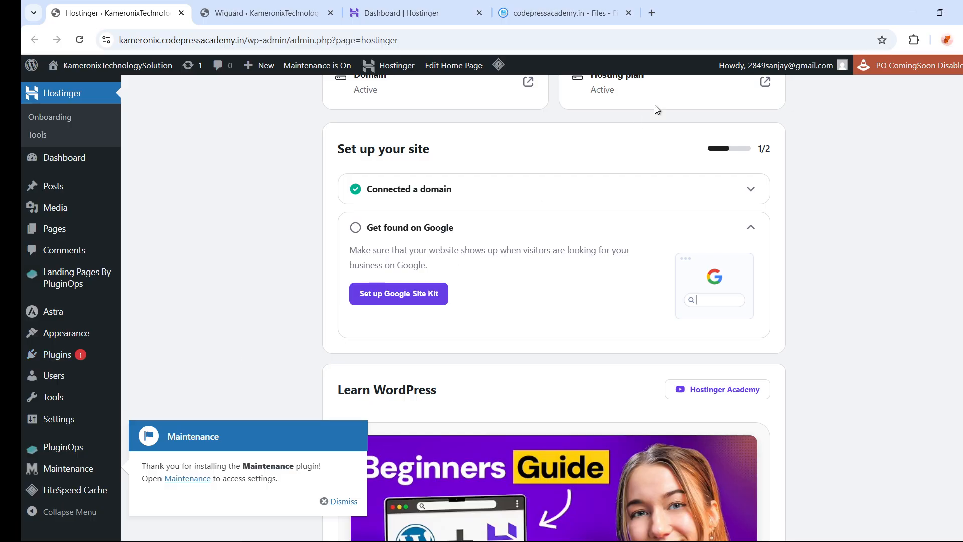
pyautogui.click(617, 14)
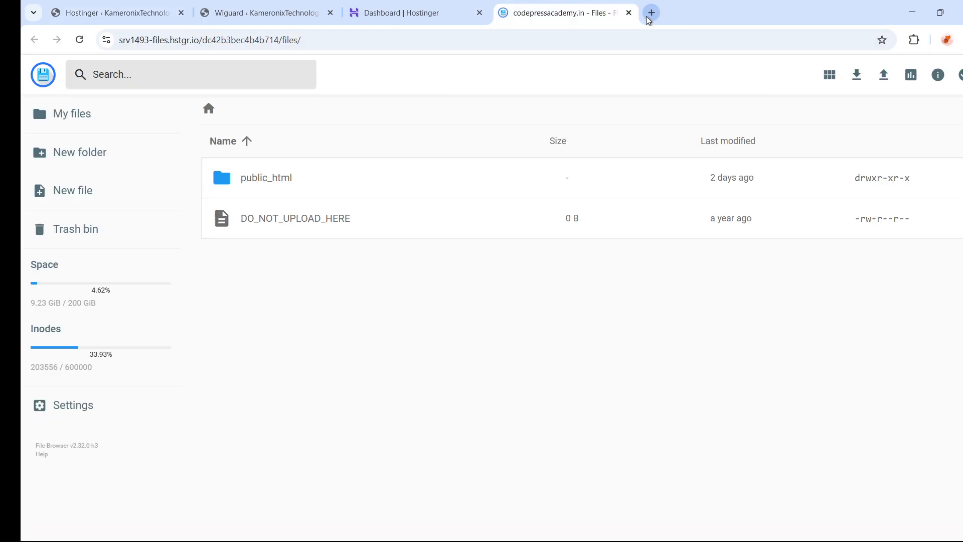
# - Search Google for "file manager plugin wordpress" in a new tab and view the File Manager plugin's page on WordPress.org
pyautogui.click(651, 13)
pyautogui.write('fil')
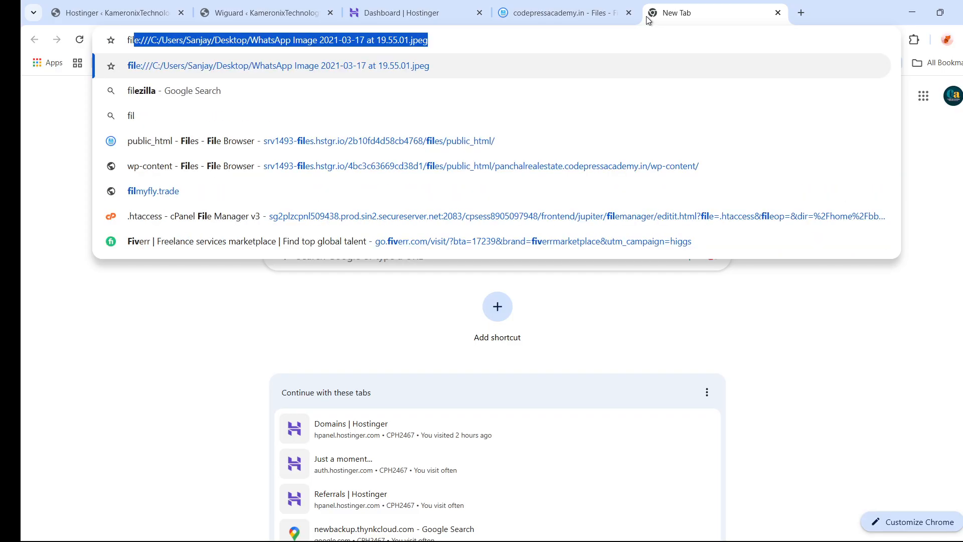
pyautogui.write('e manager')
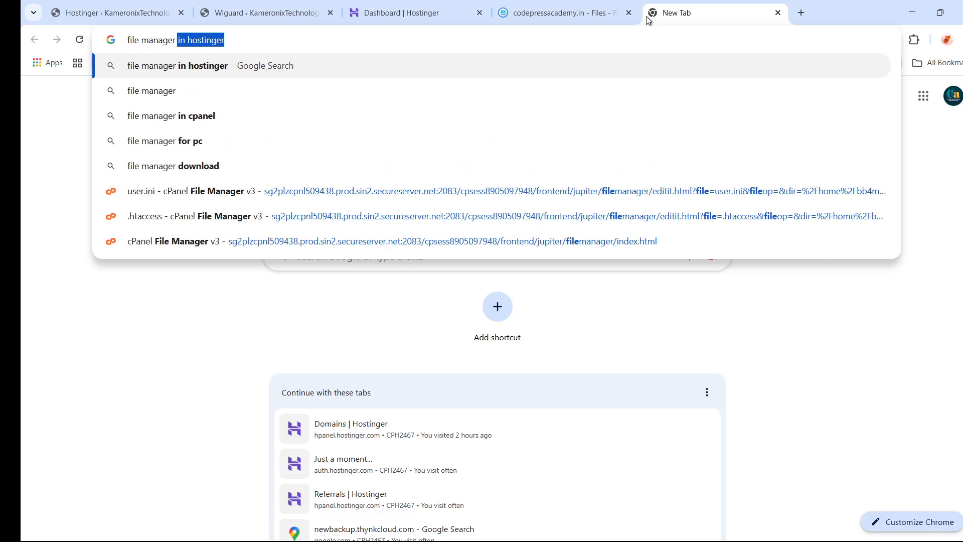
pyautogui.press('BackSpace')
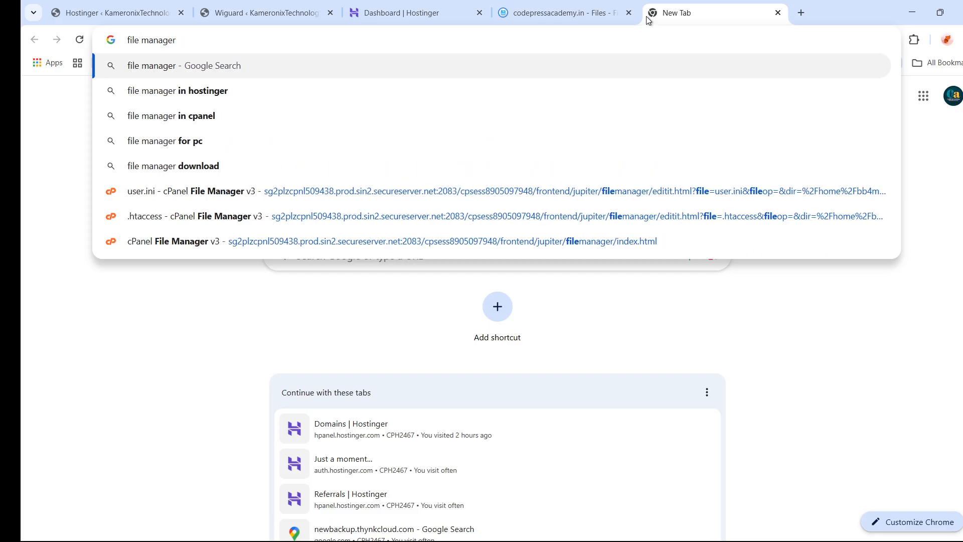
pyautogui.write('plugin')
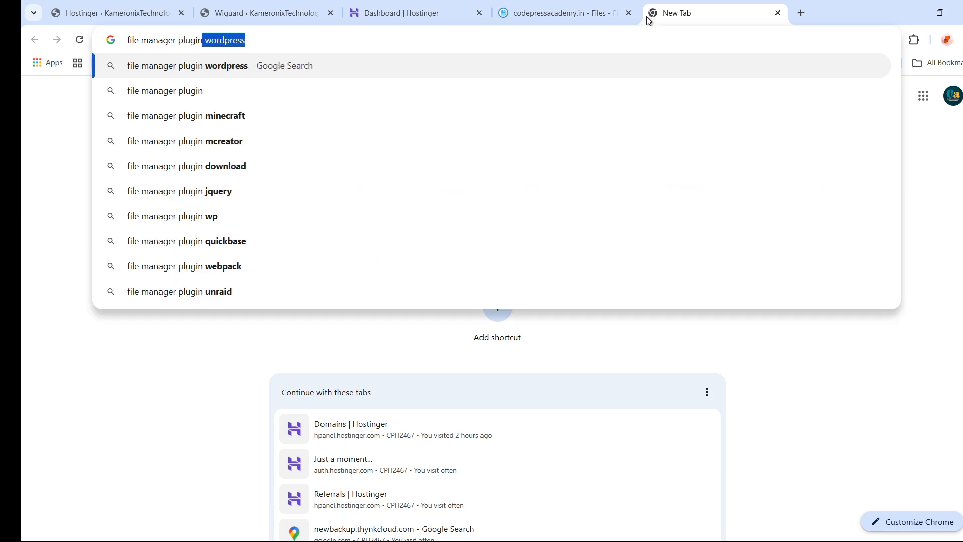
pyautogui.press('Return')
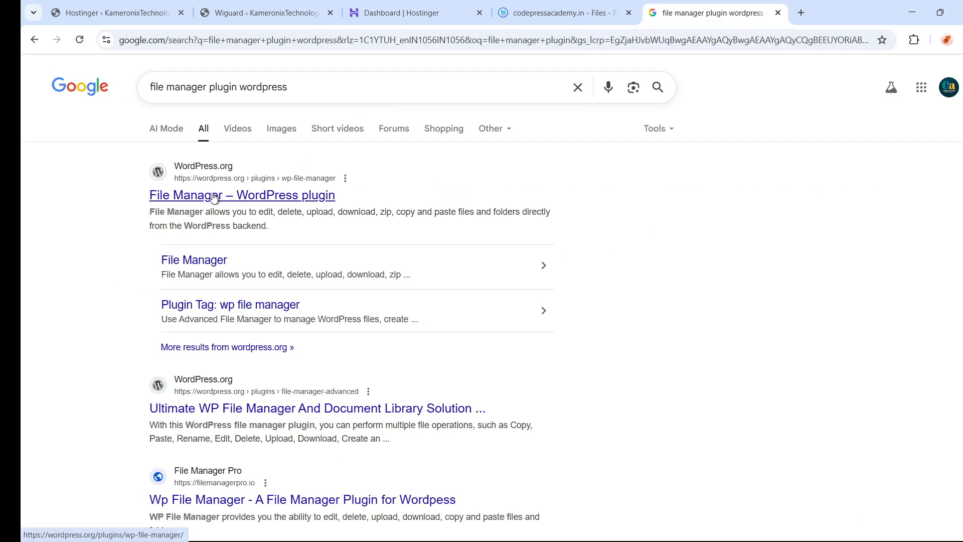
pyautogui.click(214, 197)
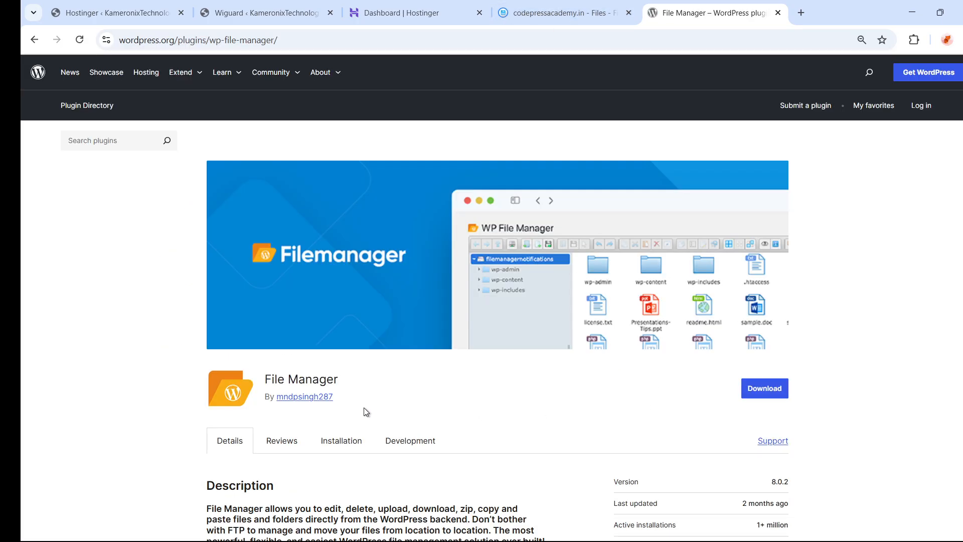
pyautogui.moveTo(376, 386); pyautogui.dragTo(249, 373)
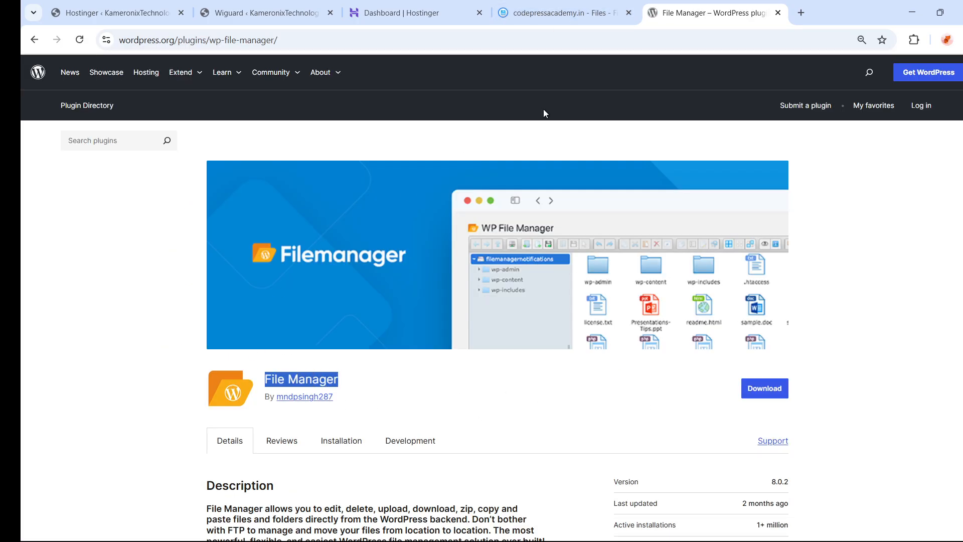
# - Open the public_html folder in the Hostinger file browser and examine its site folders and WordPress core files
pyautogui.click(561, 15)
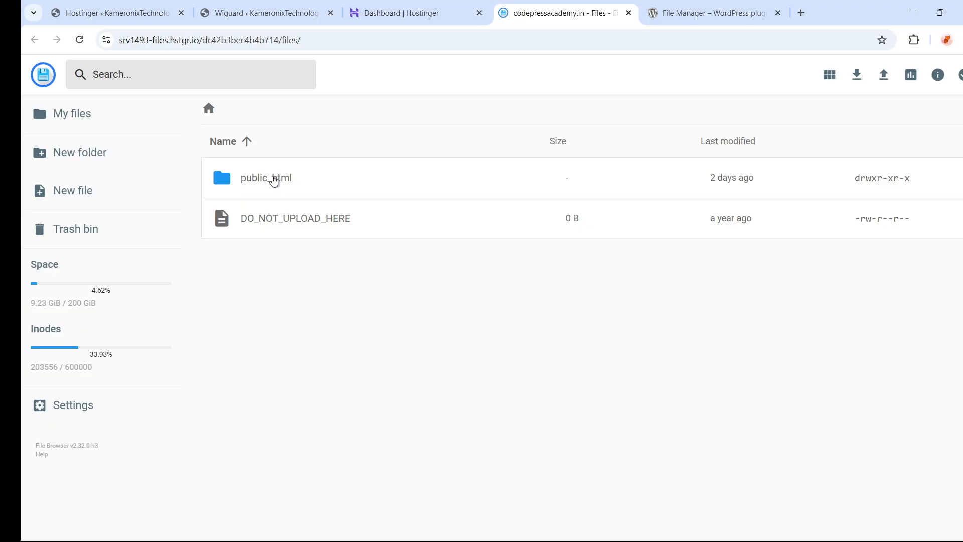
pyautogui.doubleClick(274, 181)
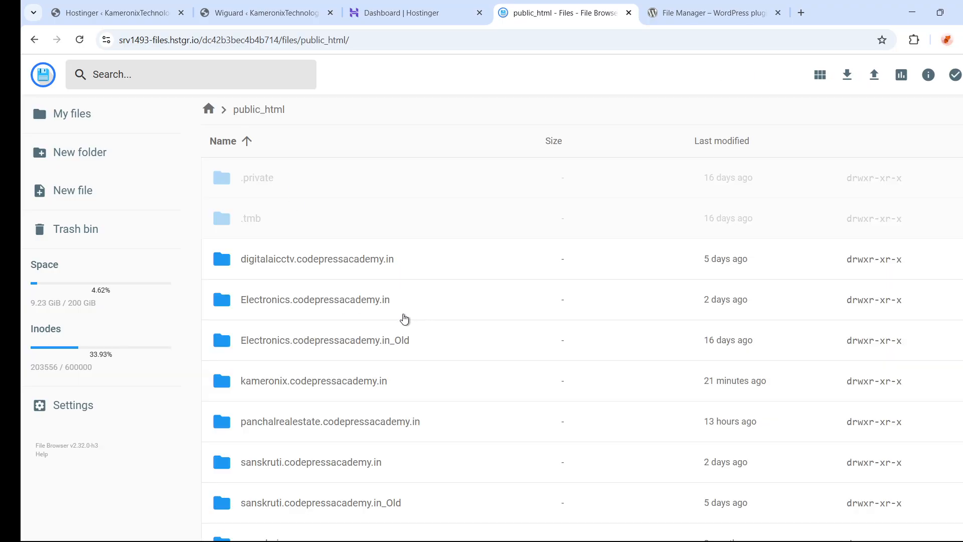
pyautogui.scroll(-1, 402, 318)
pyautogui.scroll(-1, 342, 321)
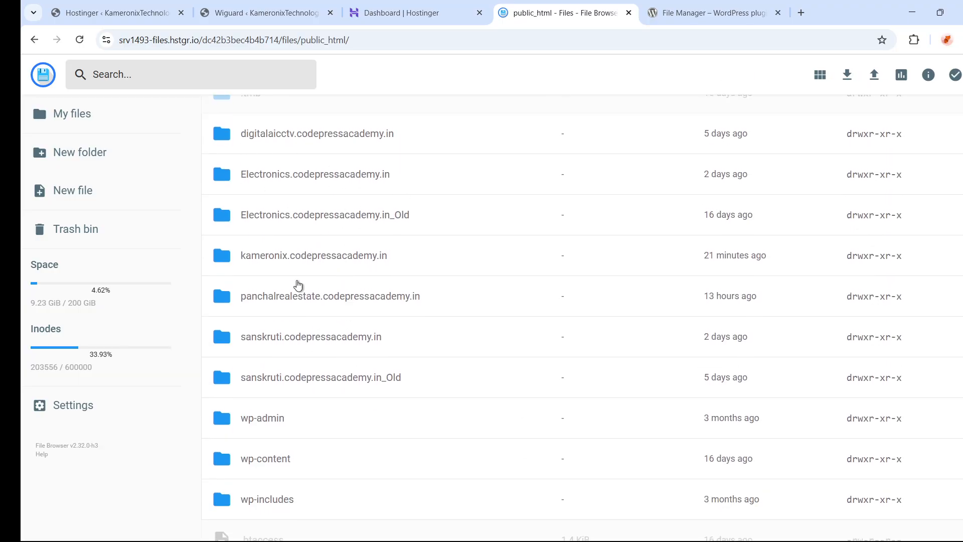
pyautogui.scroll(2, 307, 254)
pyautogui.scroll(-1, 338, 313)
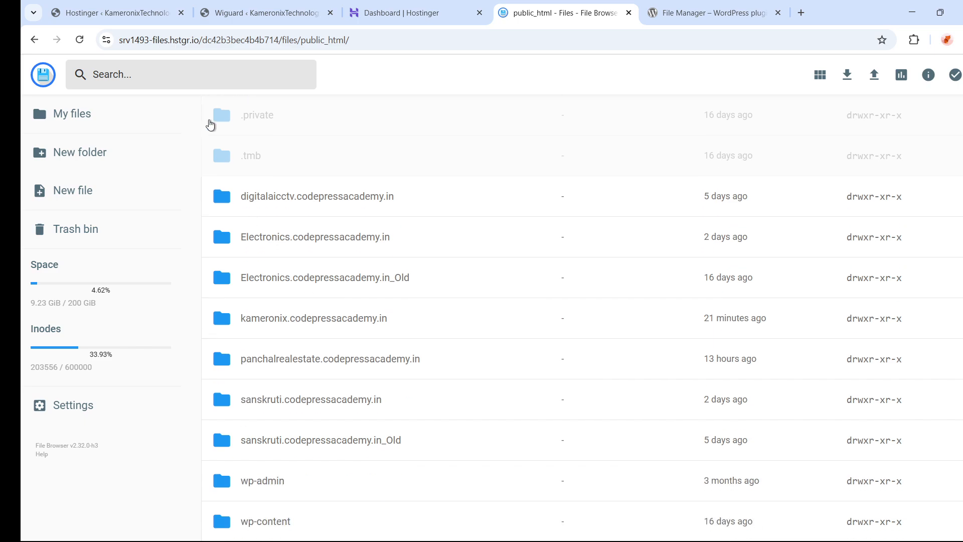
pyautogui.scroll(1, 303, 303)
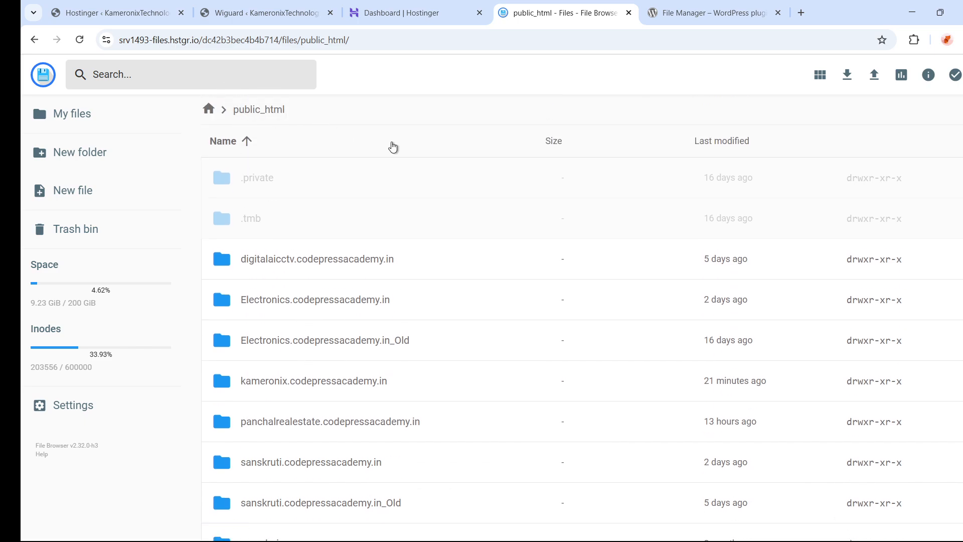
pyautogui.scroll(-5, 393, 146)
pyautogui.scroll(-2, 395, 251)
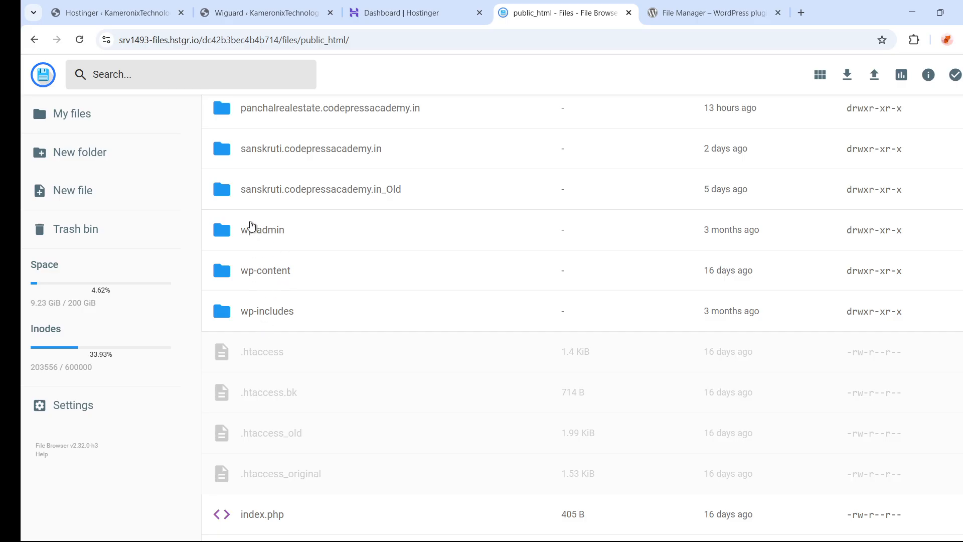
pyautogui.scroll(-3, 281, 348)
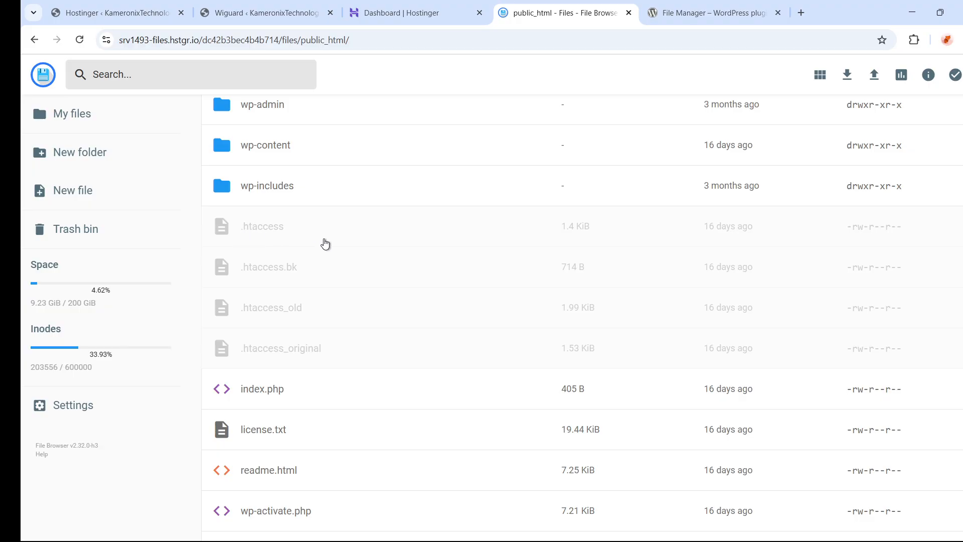
pyautogui.scroll(-1, 344, 318)
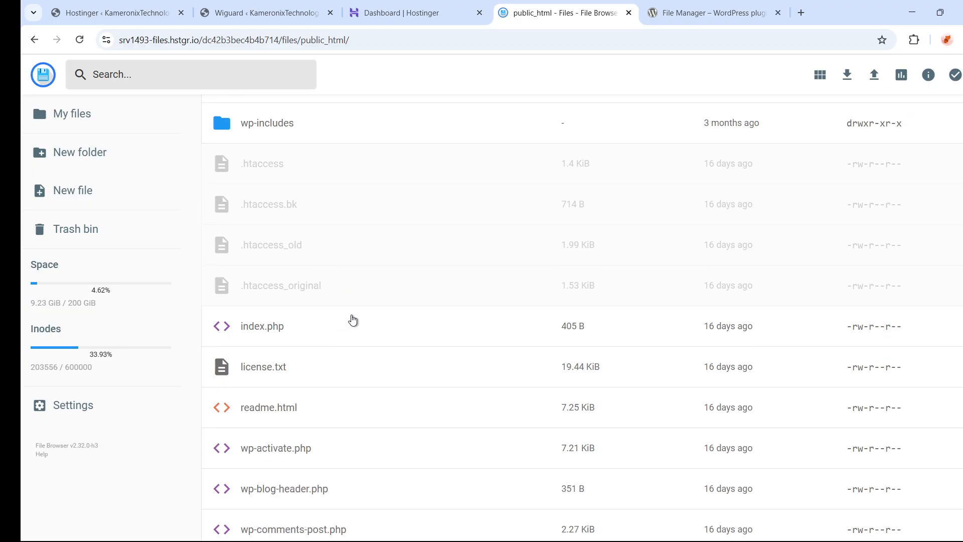
pyautogui.scroll(-4, 359, 404)
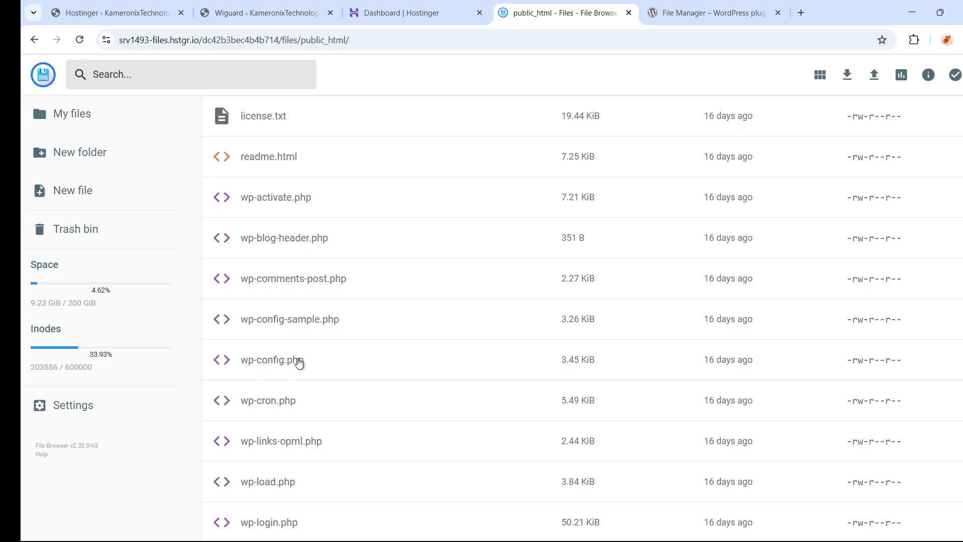
pyautogui.moveTo(282, 358); pyautogui.dragTo(275, 357)
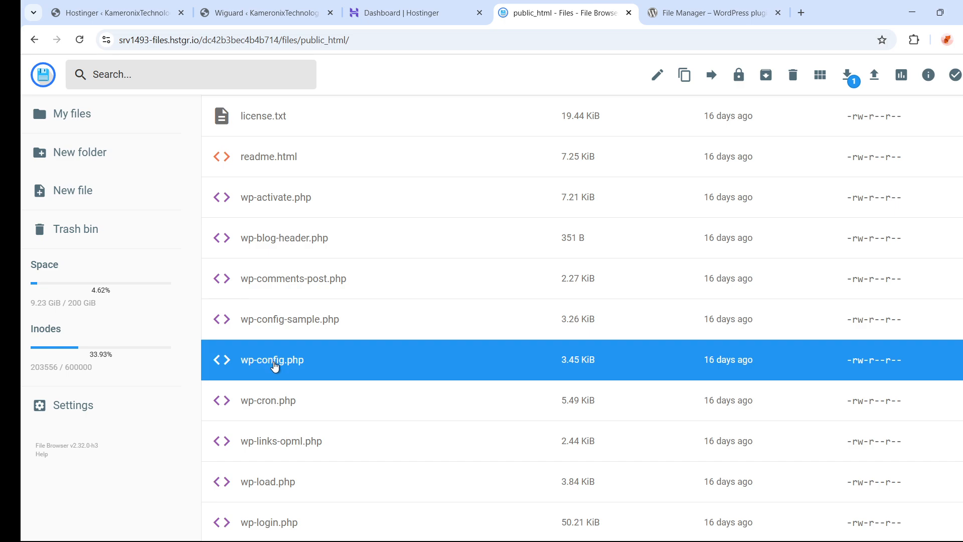
pyautogui.rightClick(281, 364)
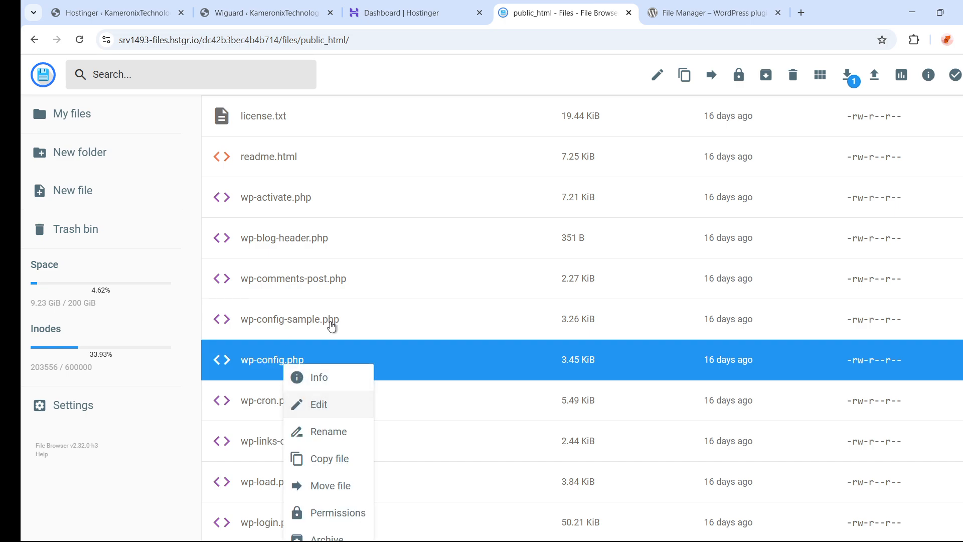
pyautogui.scroll(10, 497, 368)
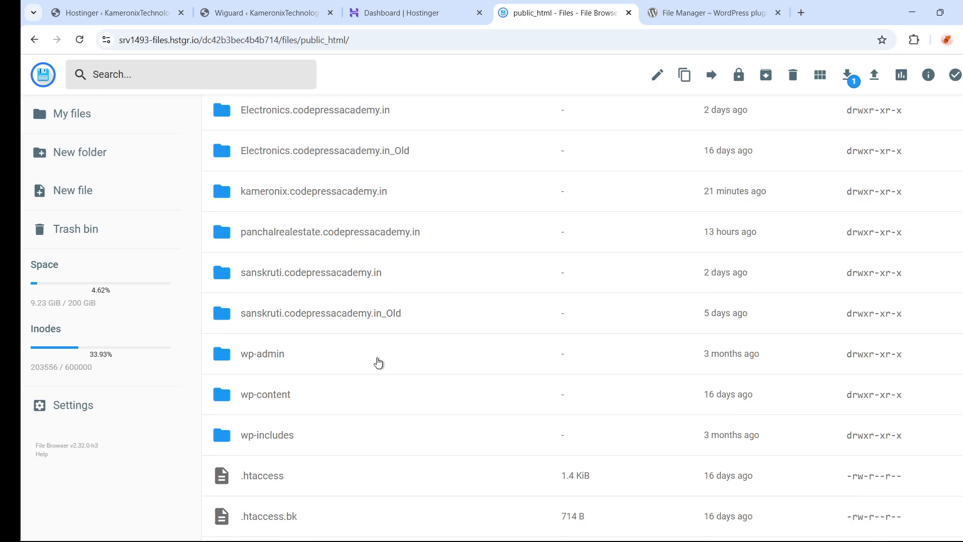
pyautogui.scroll(3, 378, 362)
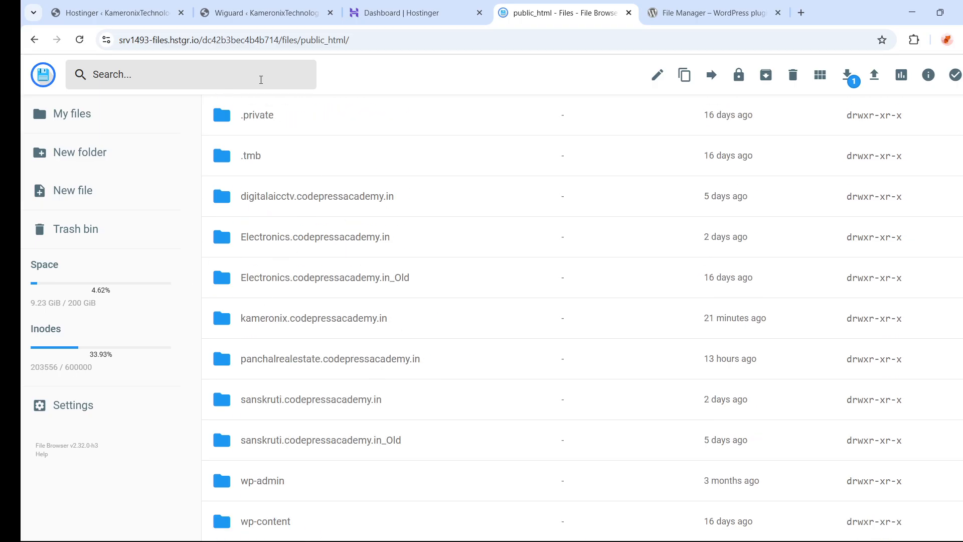
# - Check the site's domain in the WordPress admin address and open the kameronix.codepressacademy.in folder inside public_html in the file browser
pyautogui.click(115, 13)
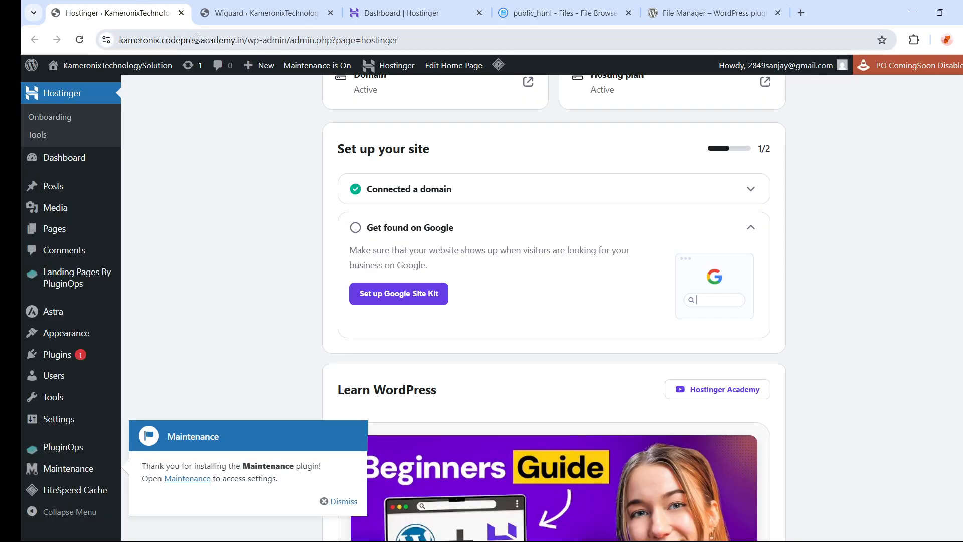
pyautogui.moveTo(238, 45); pyautogui.dragTo(120, 41)
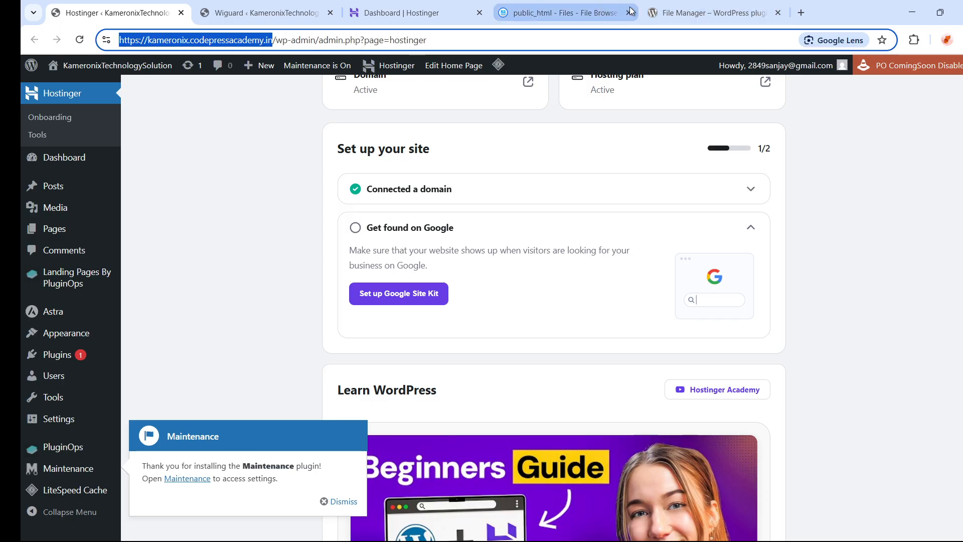
pyautogui.click(577, 11)
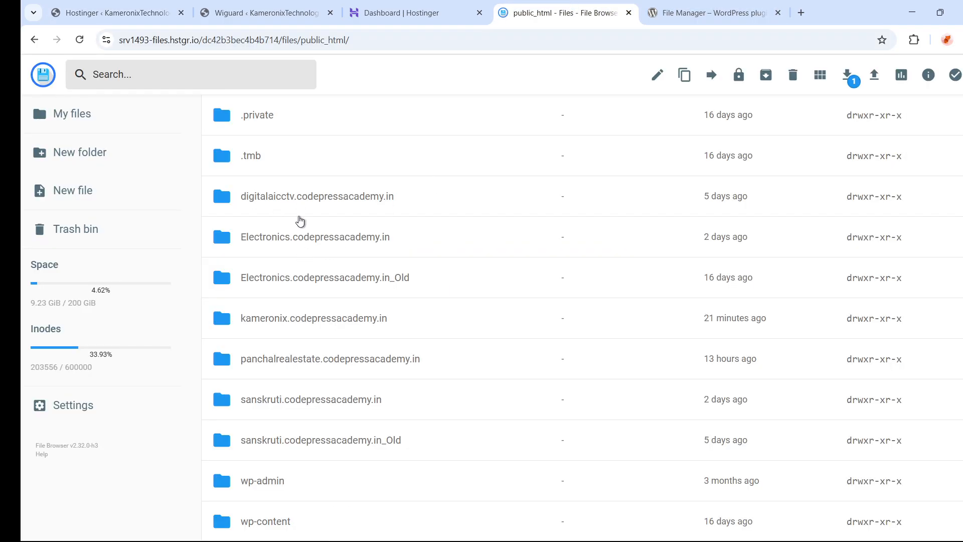
pyautogui.click(271, 321)
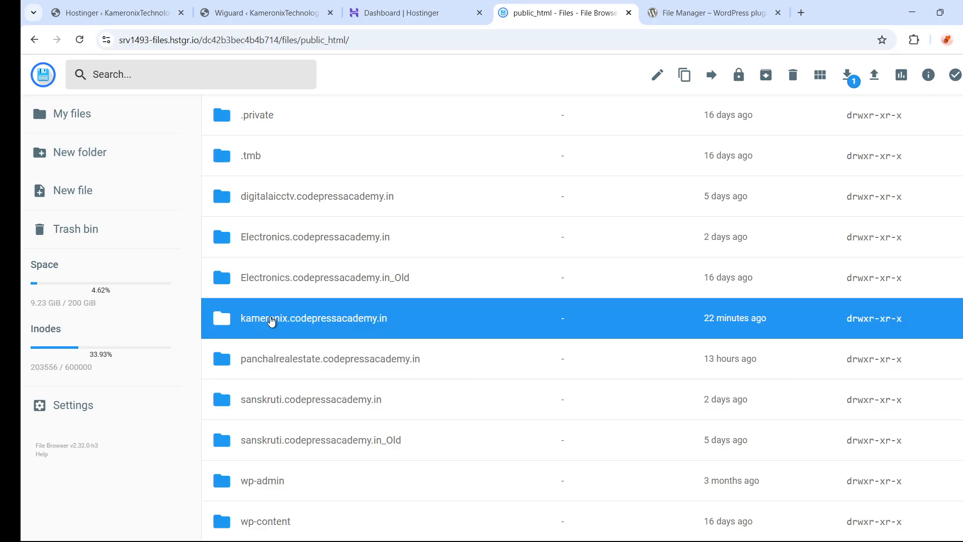
pyautogui.doubleClick(271, 321)
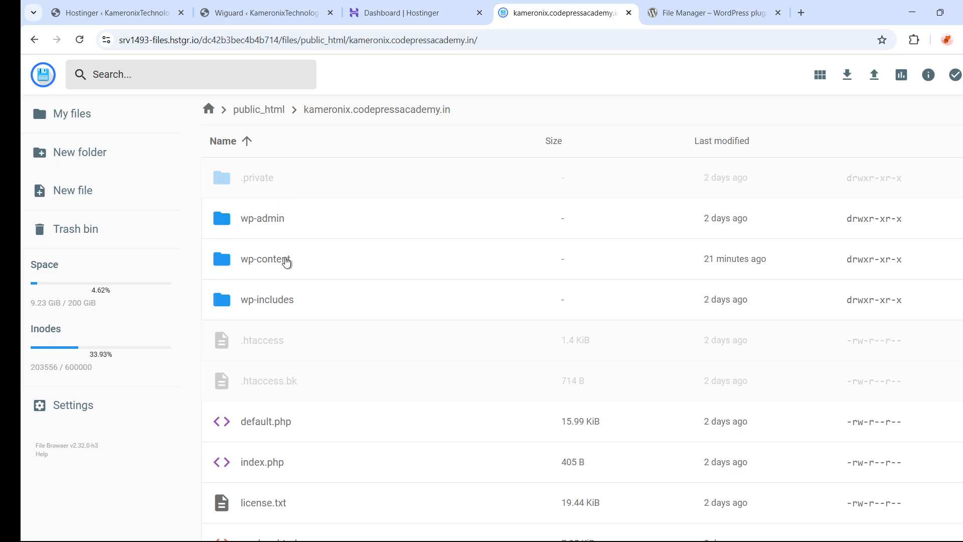
# - Open the wp-config.php file of the kameronix.codepressacademy.in folder for editing
pyautogui.scroll(-5, 341, 407)
pyautogui.scroll(-6, 345, 407)
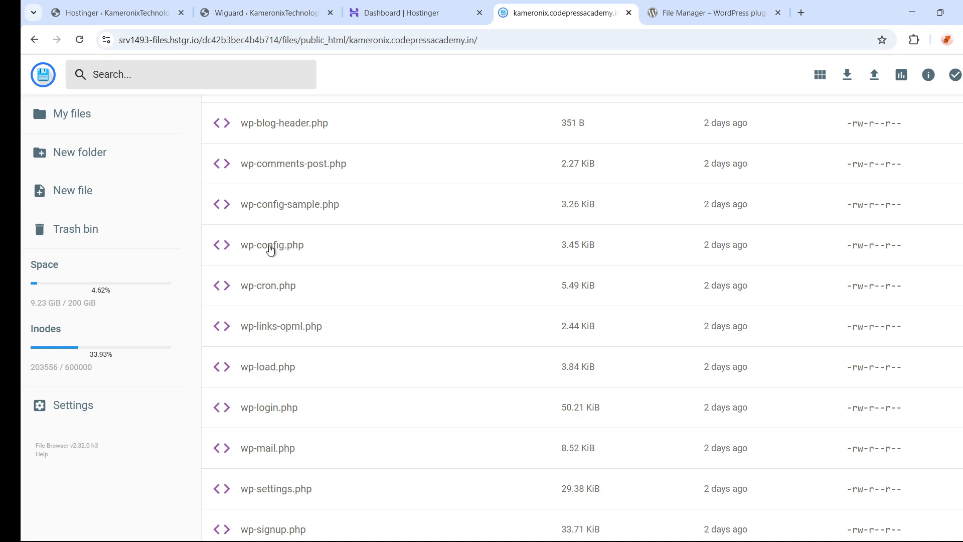
pyautogui.click(271, 249)
pyautogui.rightClick(271, 249)
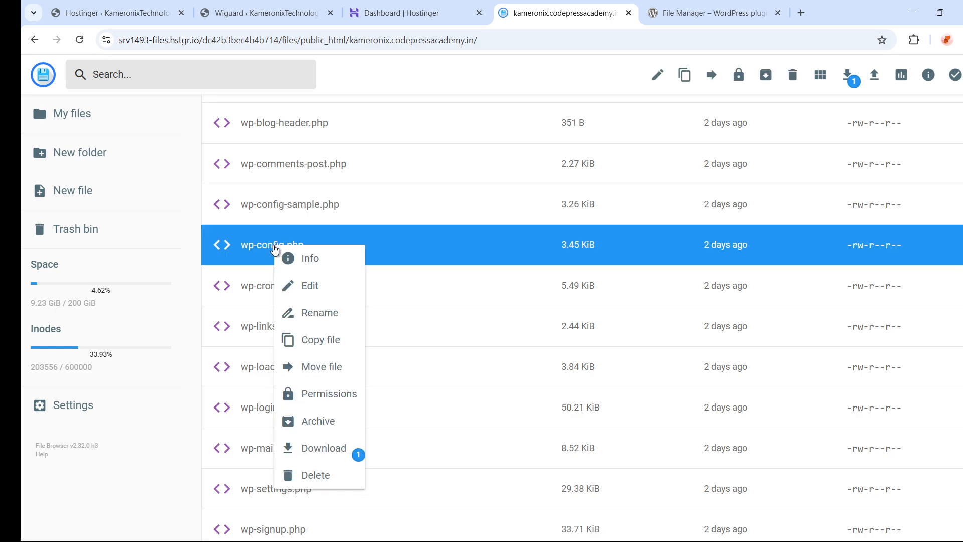
pyautogui.click(312, 287)
pyautogui.moveTo(729, 540)
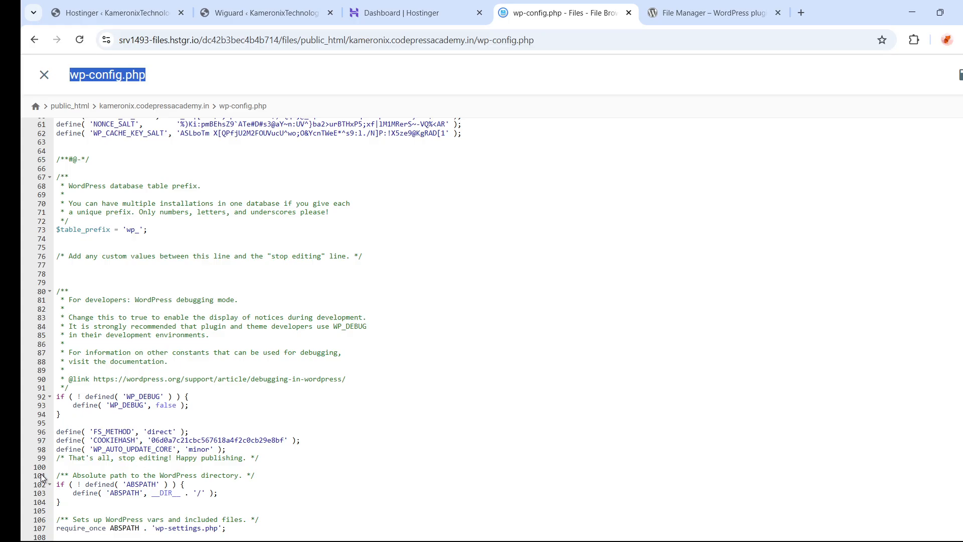
# - Add the line define('WP_MEMORY_LIMIT', '256M'); directly below the "That's all, stop editing! Happy publishing." comment in wp-config.php
pyautogui.click(295, 458)
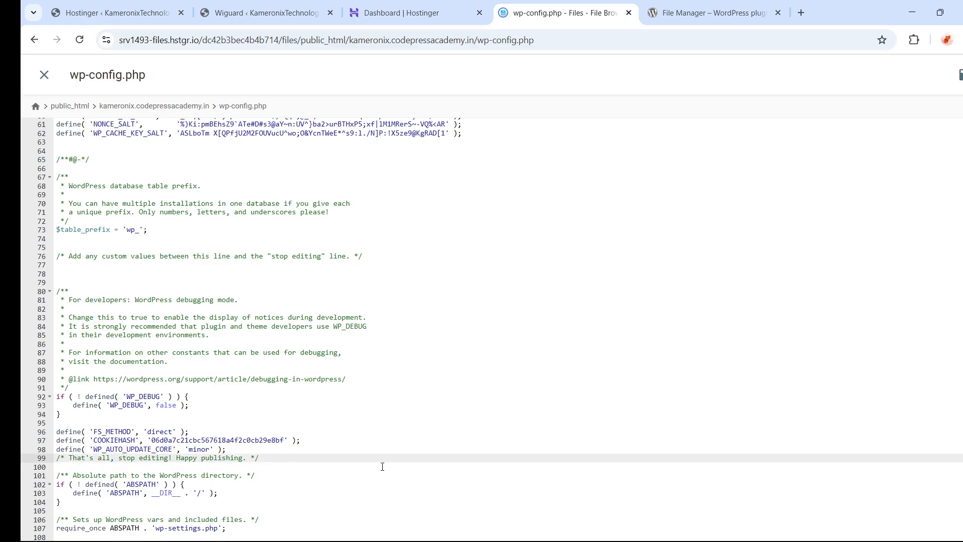
pyautogui.press('Return')
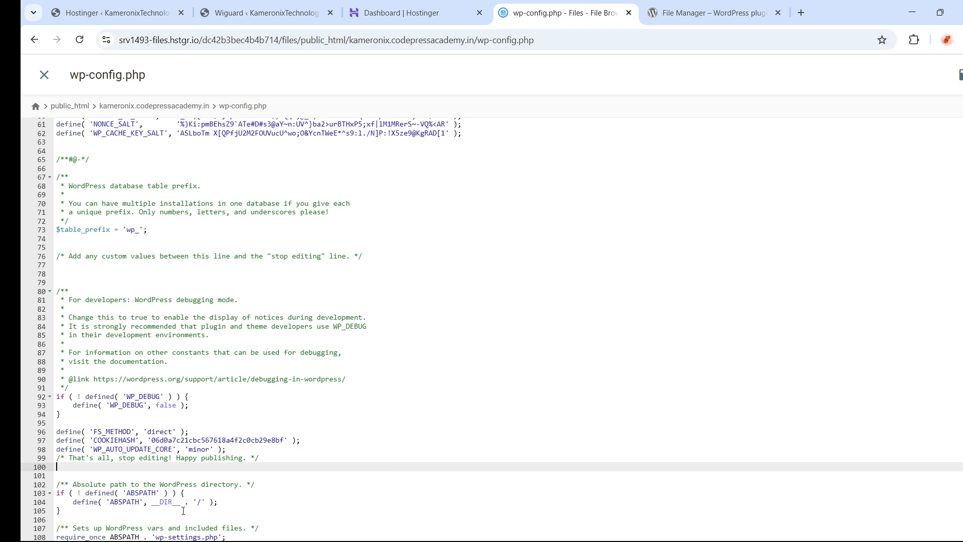
pyautogui.write("define('WP_MEMORY_LIMIT', '256M');")
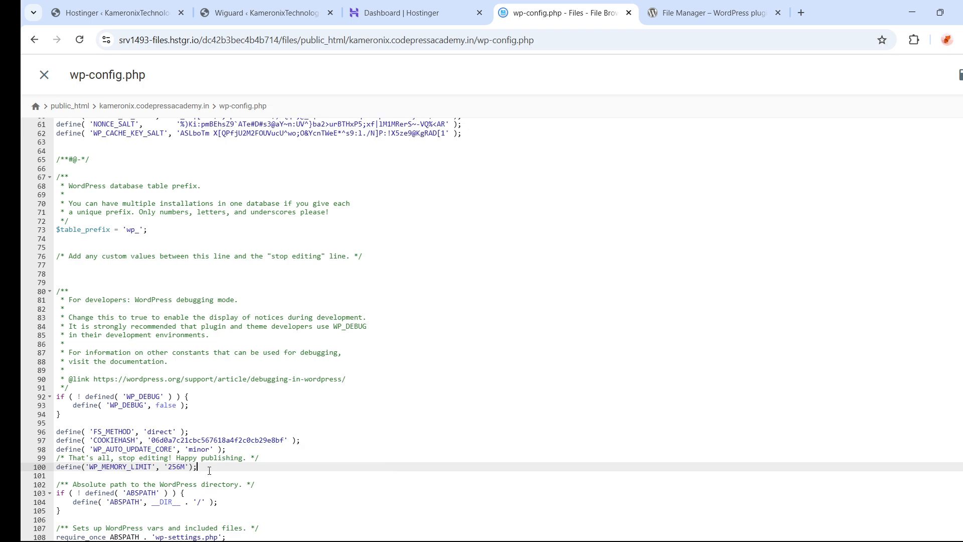
pyautogui.moveTo(210, 470); pyautogui.dragTo(60, 467)
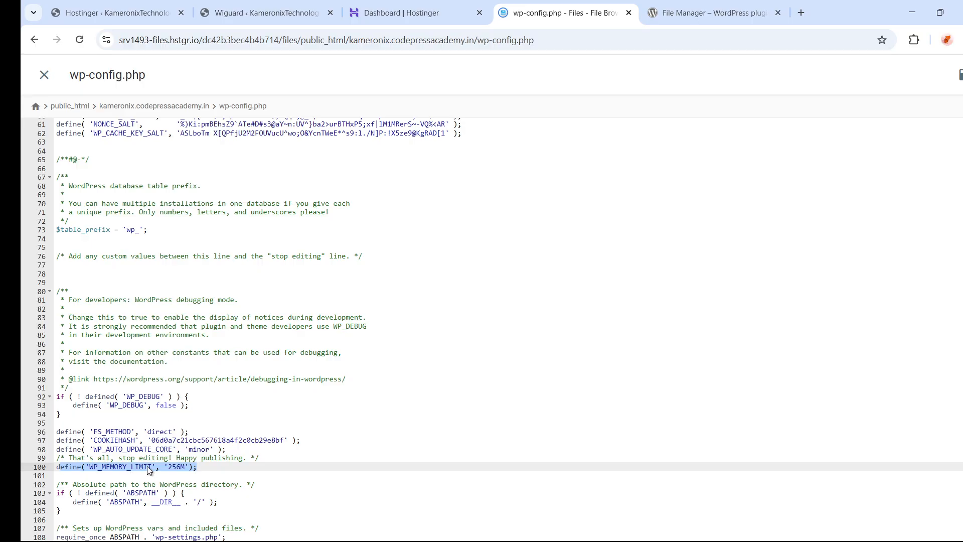
pyautogui.hotkey('shift', 'Home')
pyautogui.hotkey('shift', 'Home')
pyautogui.moveTo(224, 465); pyautogui.dragTo(38, 454)
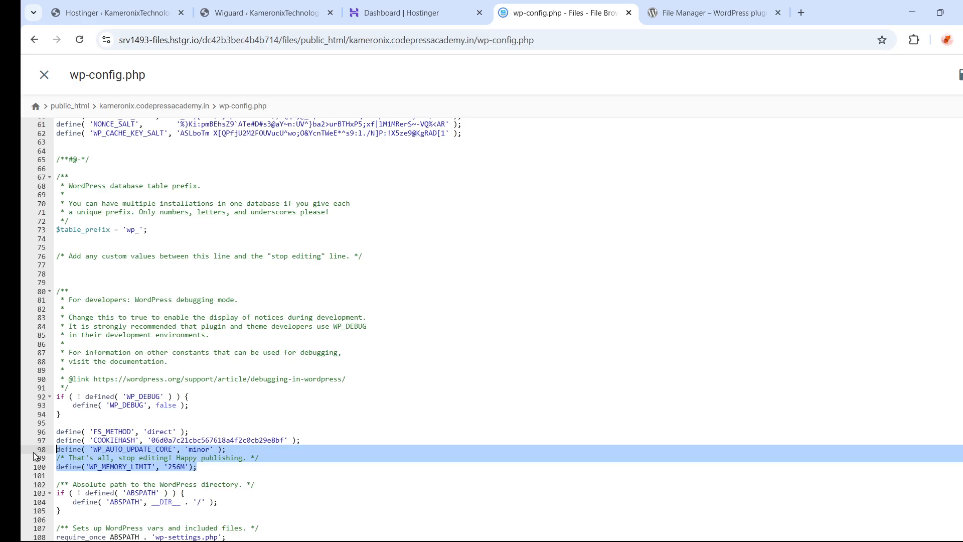
pyautogui.scroll(-1, 347, 361)
pyautogui.click(189, 458)
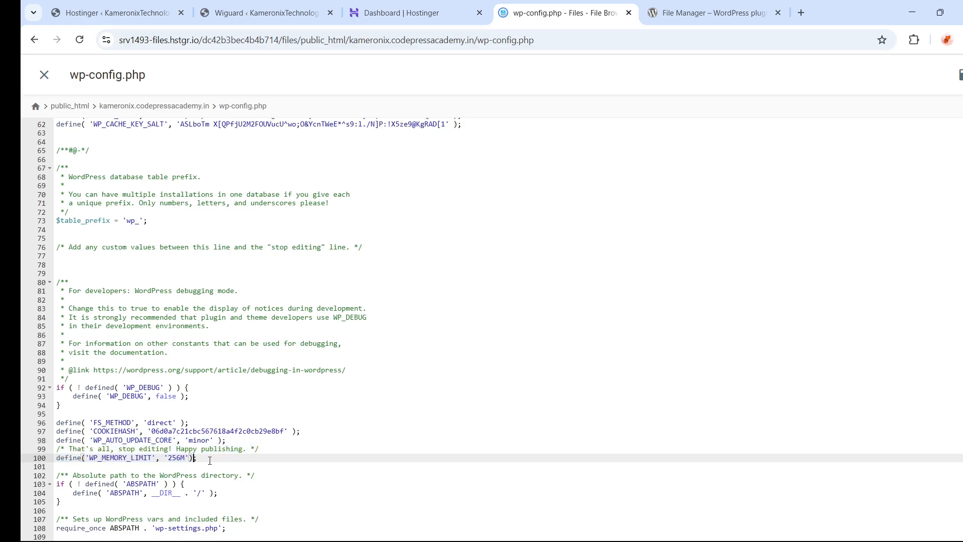
pyautogui.click(210, 460)
# - Compare the WP Memory Limit with its requirement in the Wiguard System Status and reload the page to recheck it
pyautogui.click(261, 13)
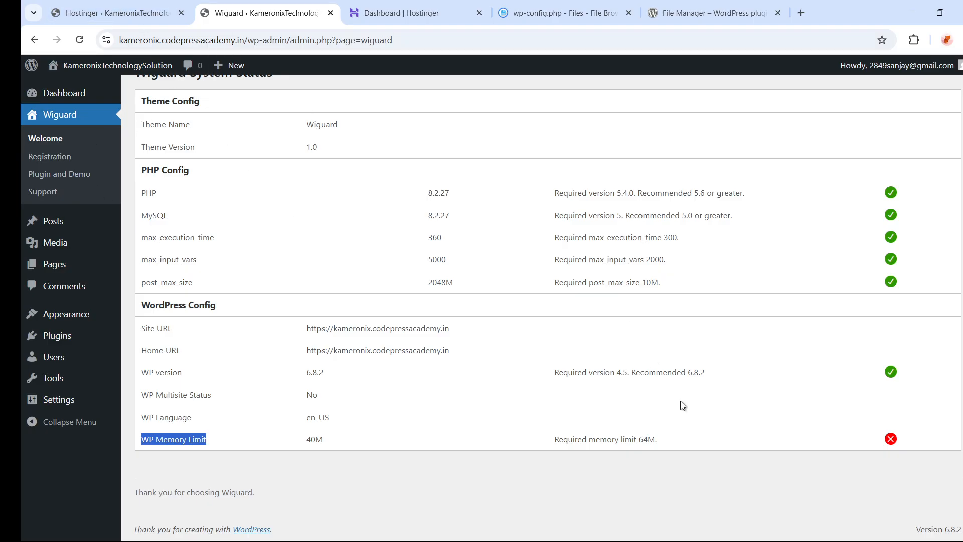
pyautogui.click(866, 448)
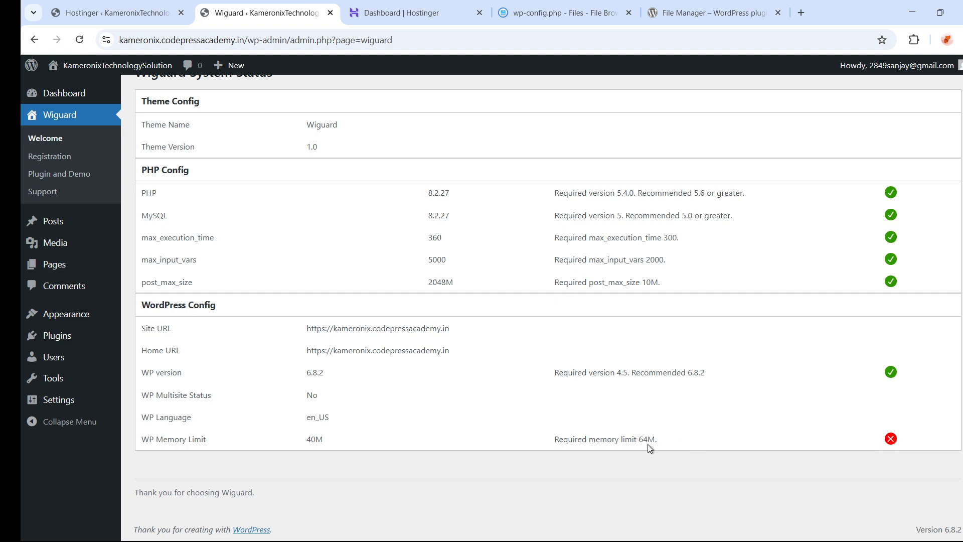
pyautogui.moveTo(638, 440); pyautogui.dragTo(668, 439)
pyautogui.click(294, 443)
pyautogui.click(80, 40)
pyautogui.moveTo(306, 439); pyautogui.dragTo(324, 440)
pyautogui.scroll(5, 604, 424)
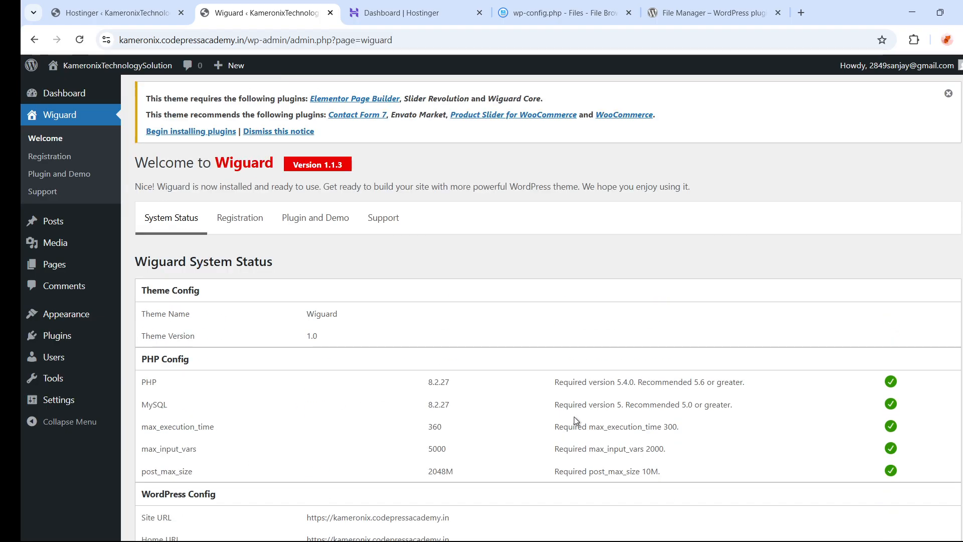
# - Open Wiguard's Plugin and Demo page and look over the required and recommended theme plugins and the main demo
pyautogui.click(311, 226)
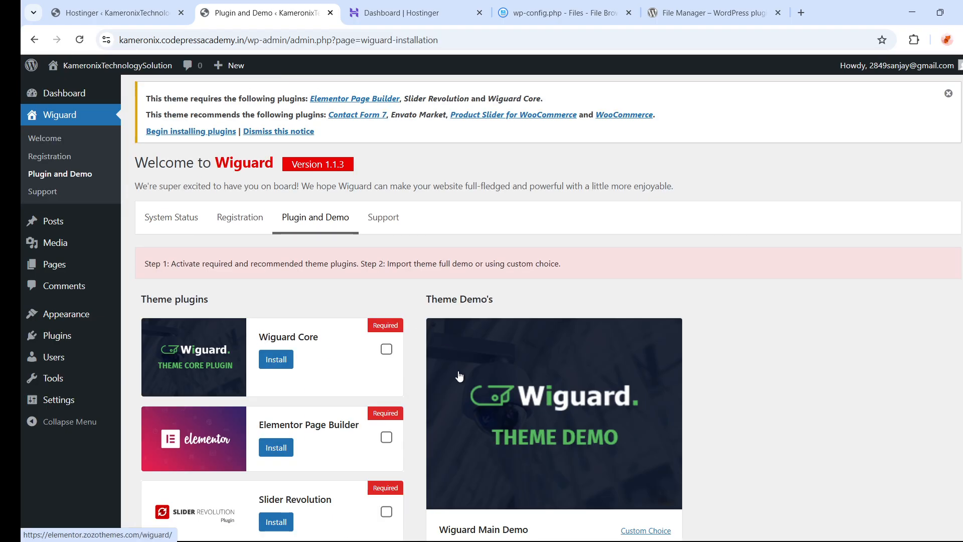
pyautogui.scroll(-8, 459, 351)
pyautogui.scroll(4, 467, 486)
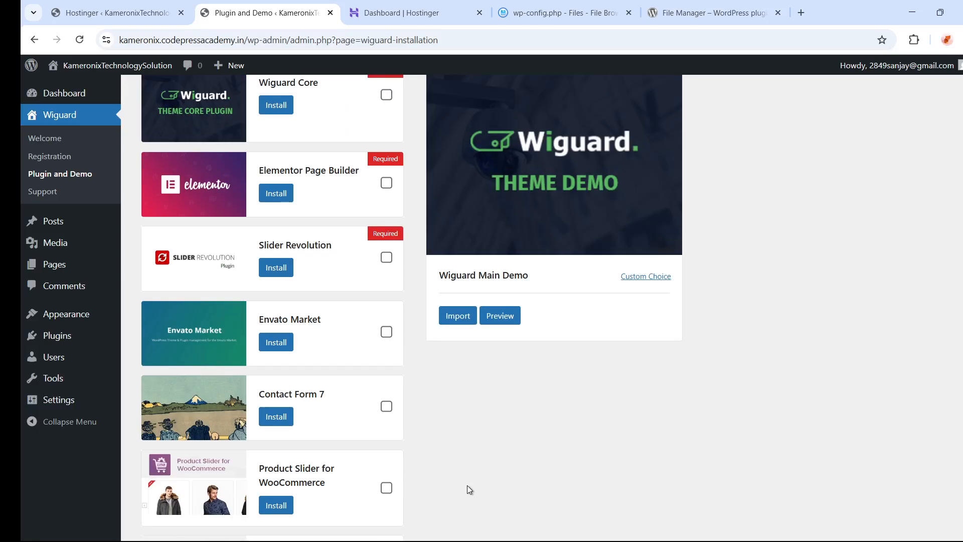
pyautogui.scroll(3, 474, 484)
pyautogui.scroll(-3, 359, 410)
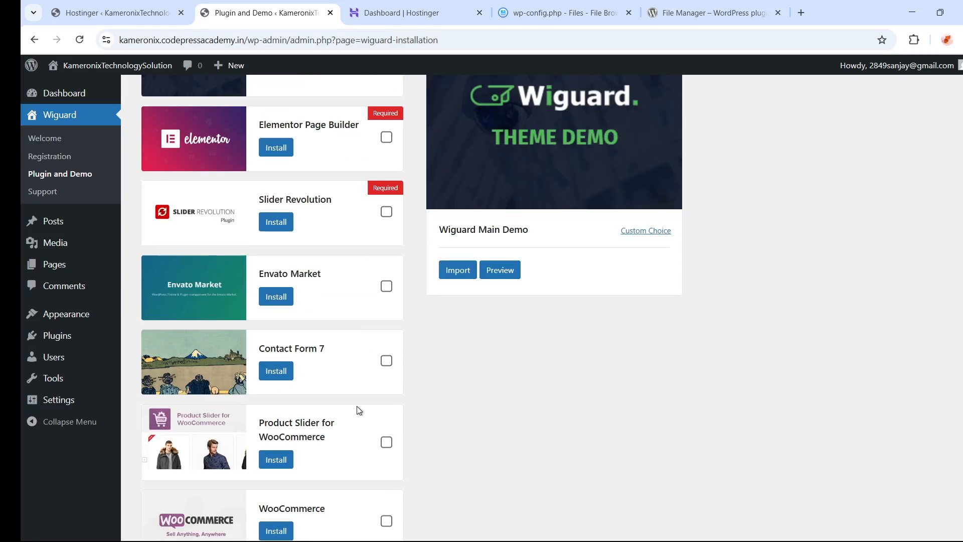
pyautogui.scroll(-3, 371, 442)
pyautogui.scroll(6, 346, 376)
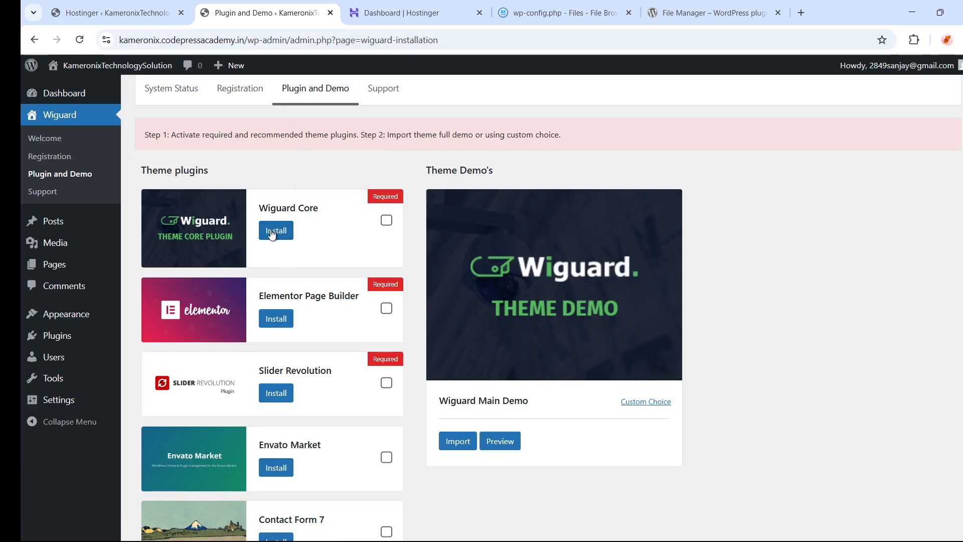
pyautogui.scroll(-5, 227, 315)
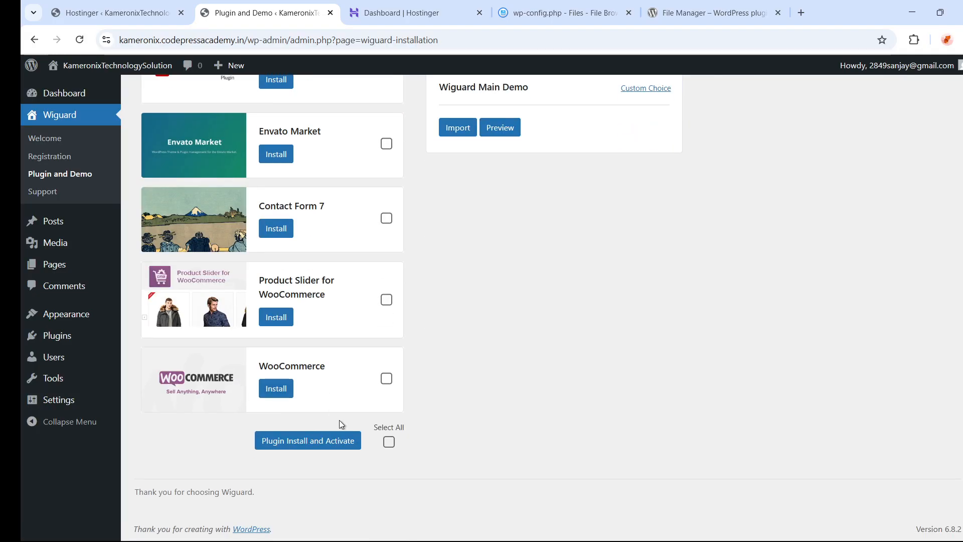
pyautogui.scroll(5, 339, 424)
pyautogui.scroll(-3, 494, 373)
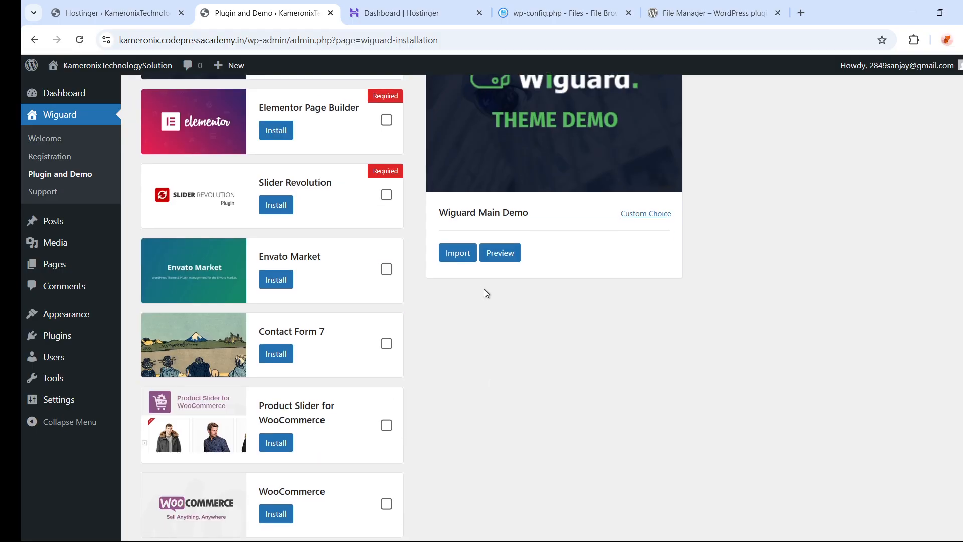
pyautogui.scroll(3, 499, 402)
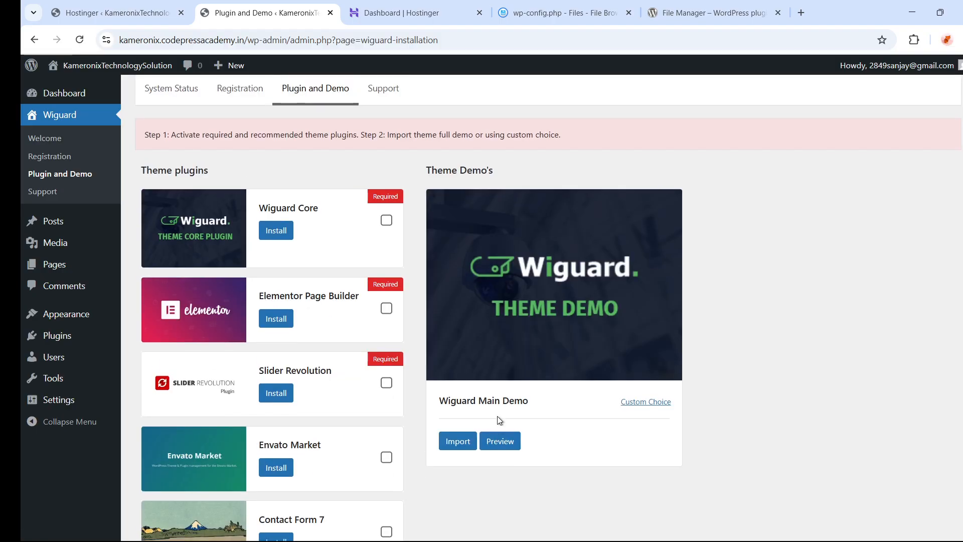
# - Install the Envato Market plugin from the theme plugins list and return to the Plugin and Demo page
pyautogui.scroll(-3, 436, 306)
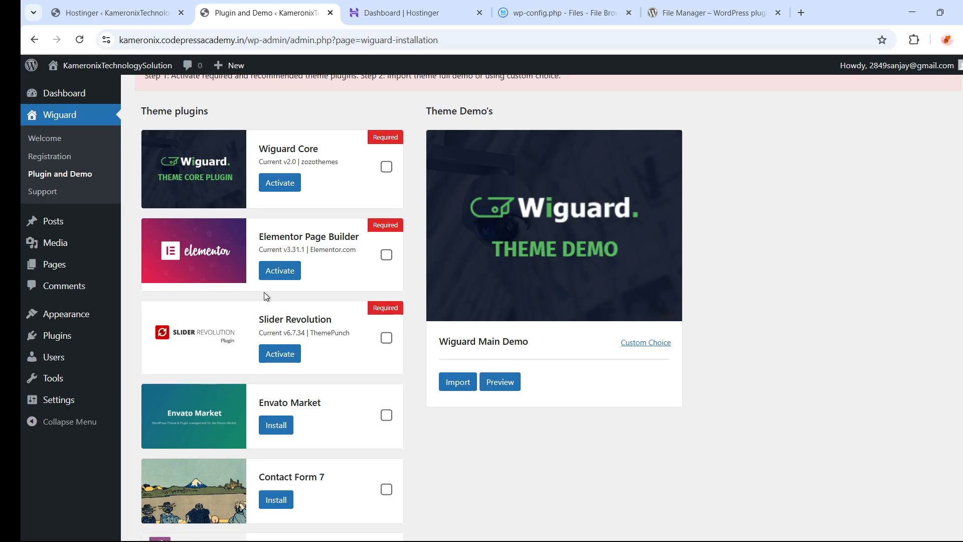
pyautogui.scroll(-3, 337, 230)
pyautogui.scroll(4, 384, 279)
pyautogui.scroll(-2, 349, 420)
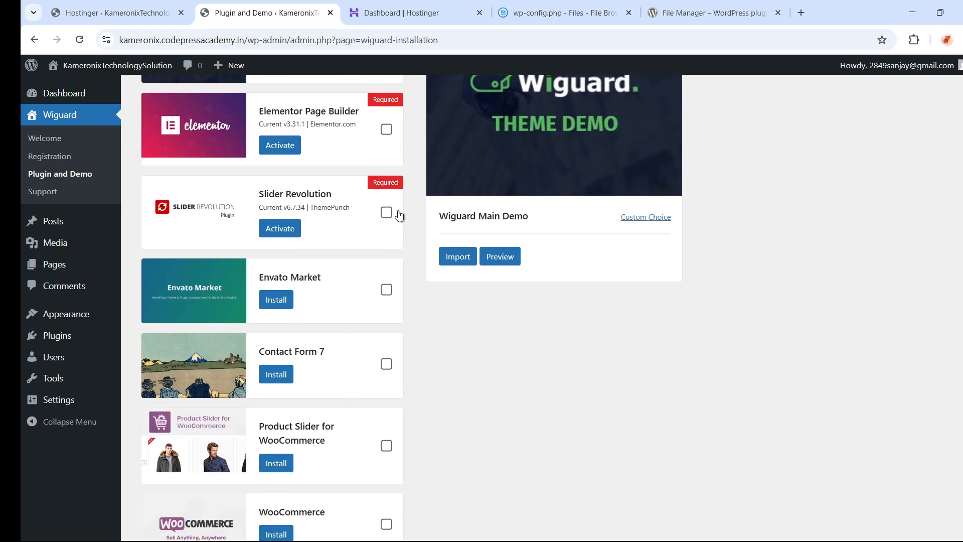
pyautogui.click(275, 300)
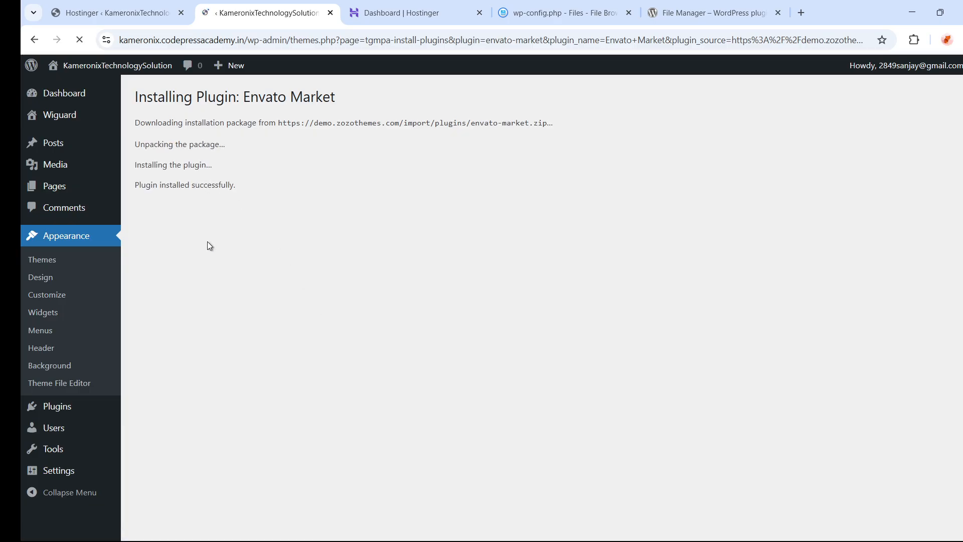
pyautogui.click(214, 207)
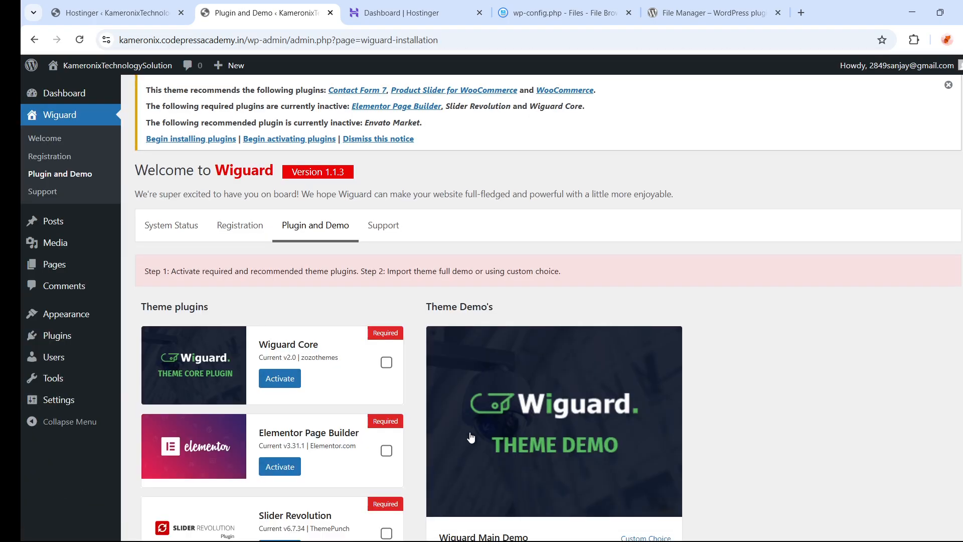
# - Install the Contact Form 7, Product Slider for WooCommerce and WooCommerce plugins, and return to the Plugin and Demo page
pyautogui.scroll(-3, 409, 456)
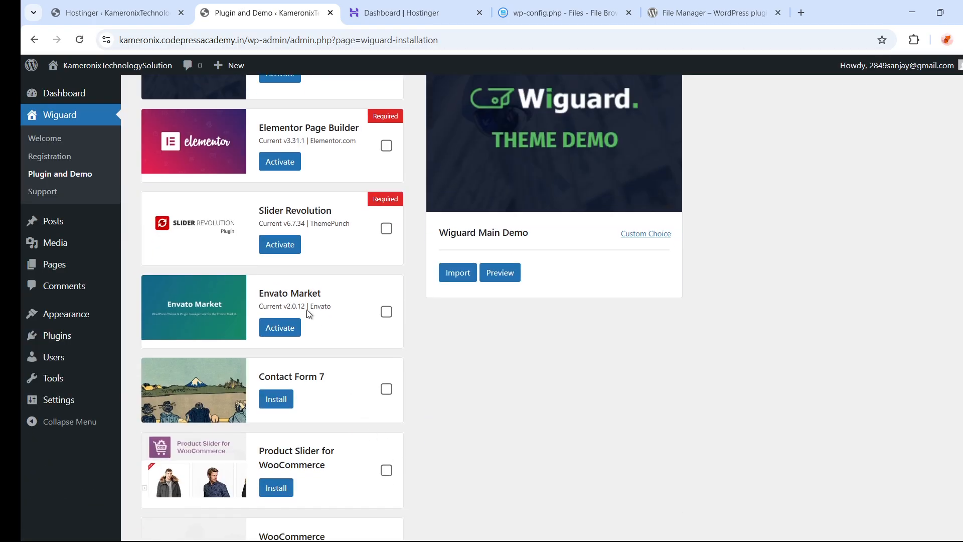
pyautogui.click(277, 399)
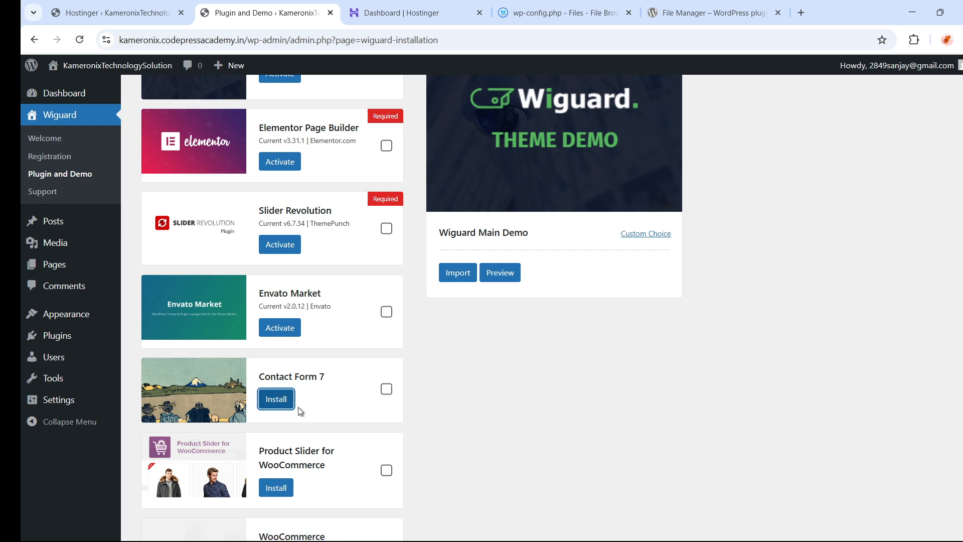
pyautogui.scroll(-3, 451, 431)
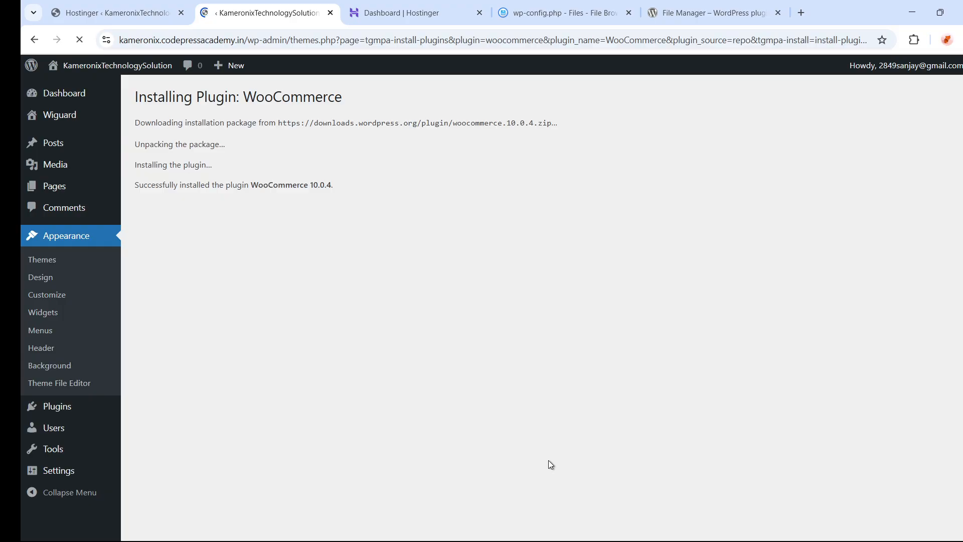
pyautogui.moveTo(728, 540)
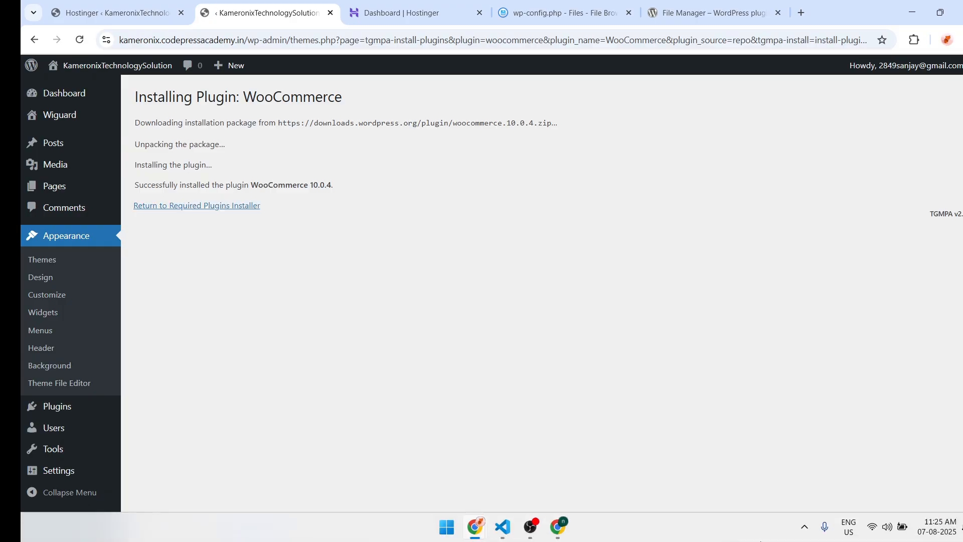
pyautogui.click(221, 206)
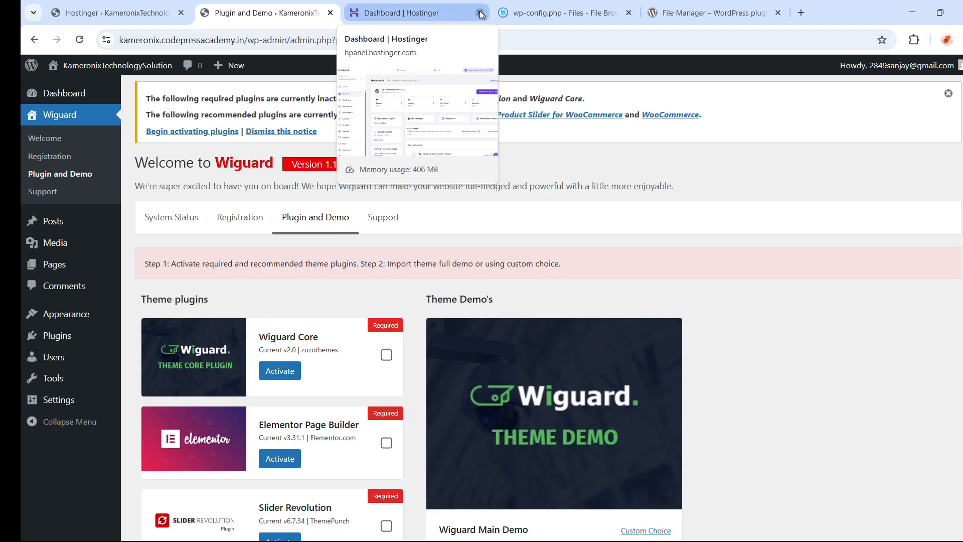
# - Close the Hostinger dashboard, wp-config.php and File Manager plugin browser tabs, keeping Wiguard's Plugin and Demo page in front
pyautogui.click(480, 14)
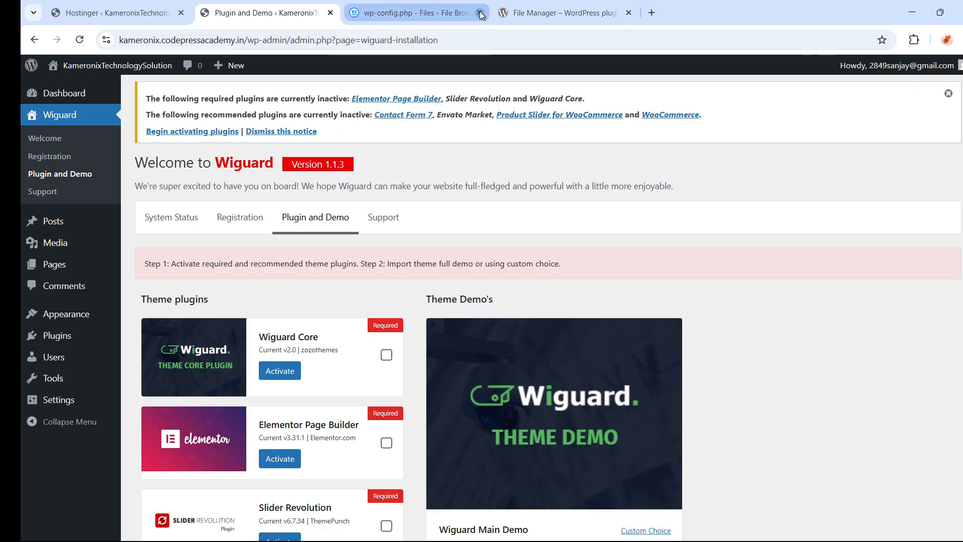
pyautogui.click(479, 14)
pyautogui.click(474, 19)
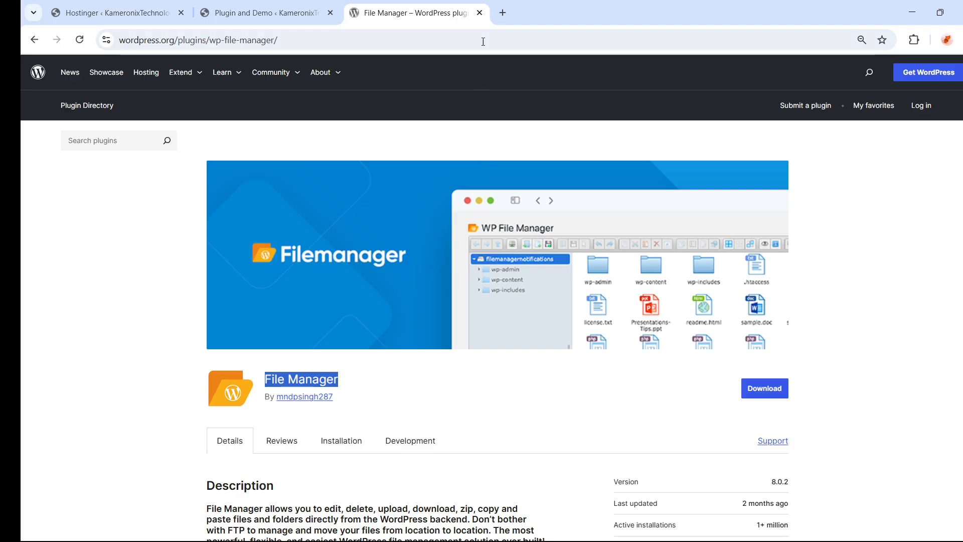
pyautogui.click(479, 13)
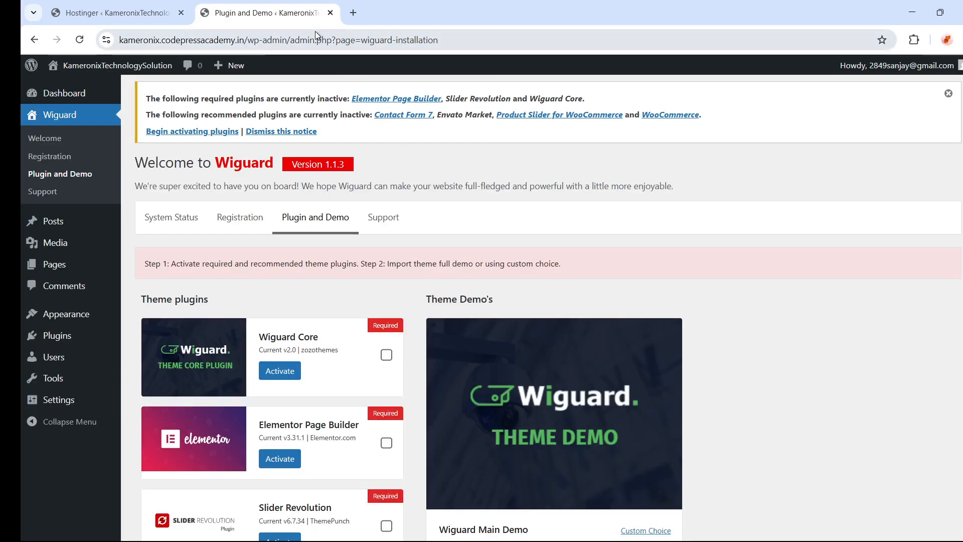
pyautogui.click(100, 14)
pyautogui.click(275, 16)
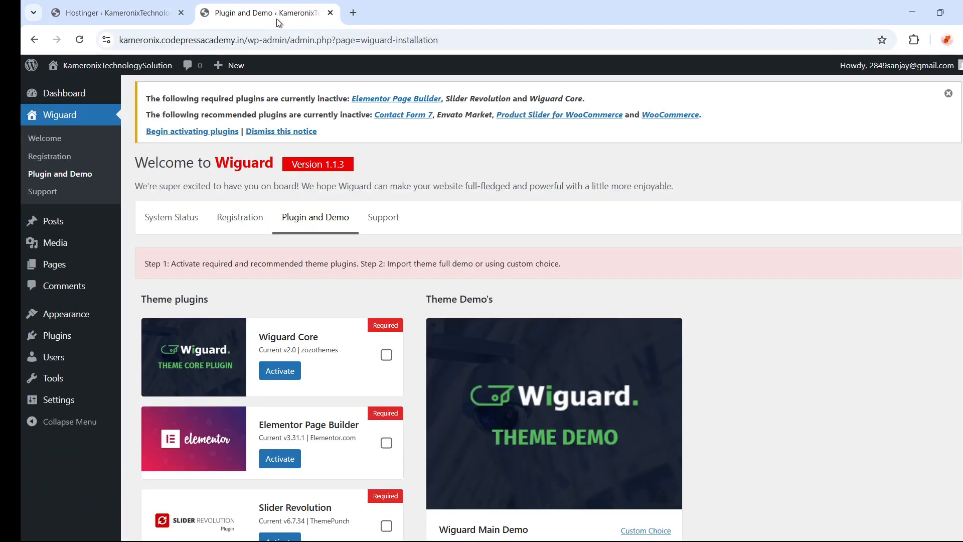
# - Open kameronix.codepressacademy.in in a new browser tab, look over its front page from header to footer, and return to Plugin and Demo
pyautogui.click(358, 14)
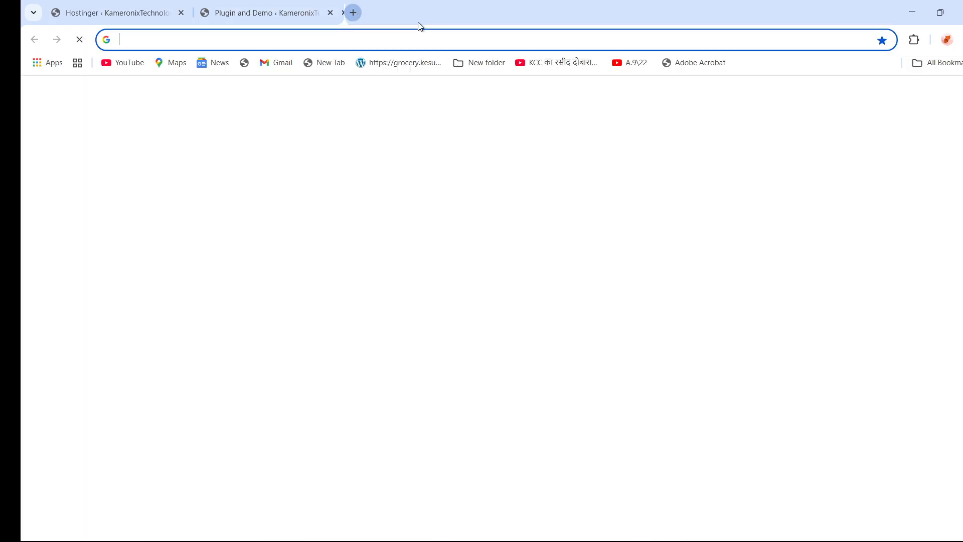
pyautogui.write('ka')
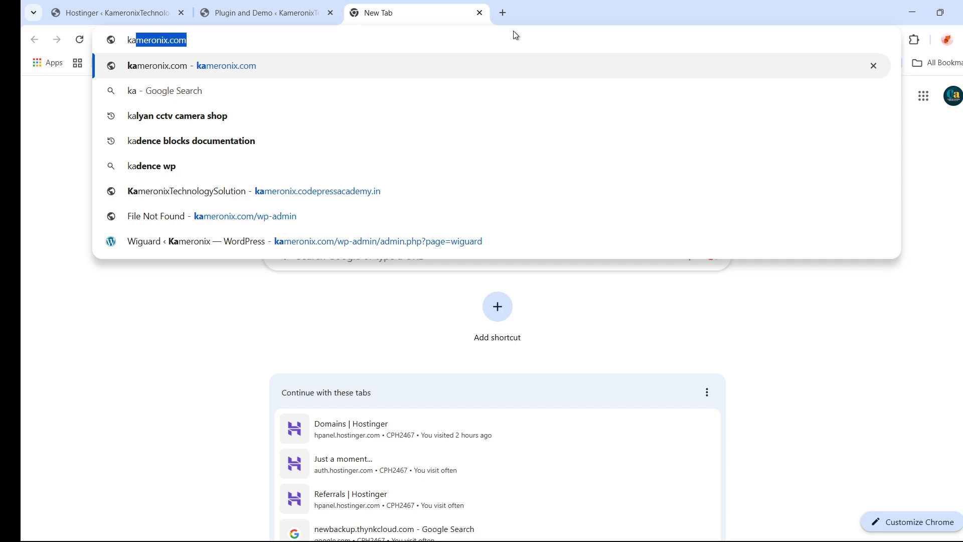
pyautogui.click(317, 200)
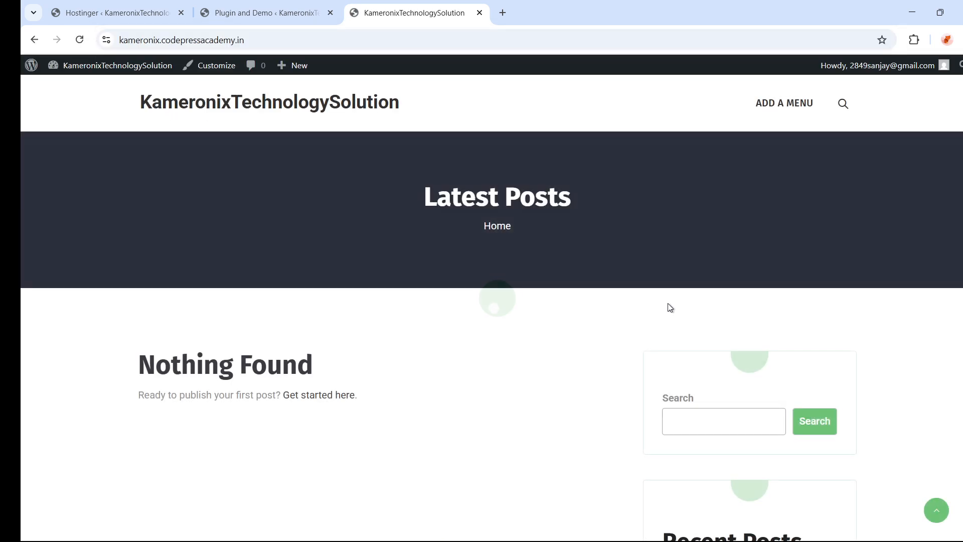
pyautogui.scroll(-5, 687, 396)
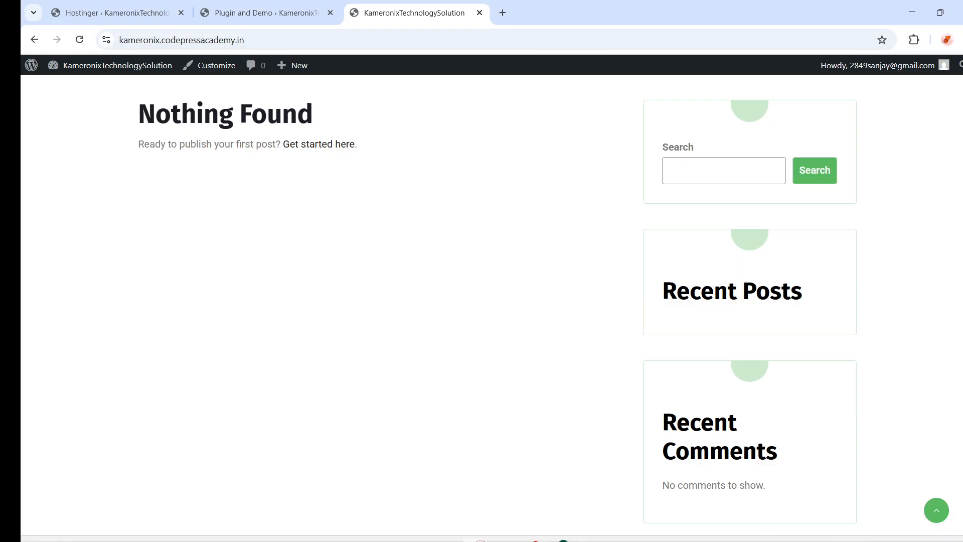
pyautogui.scroll(5, 491, 306)
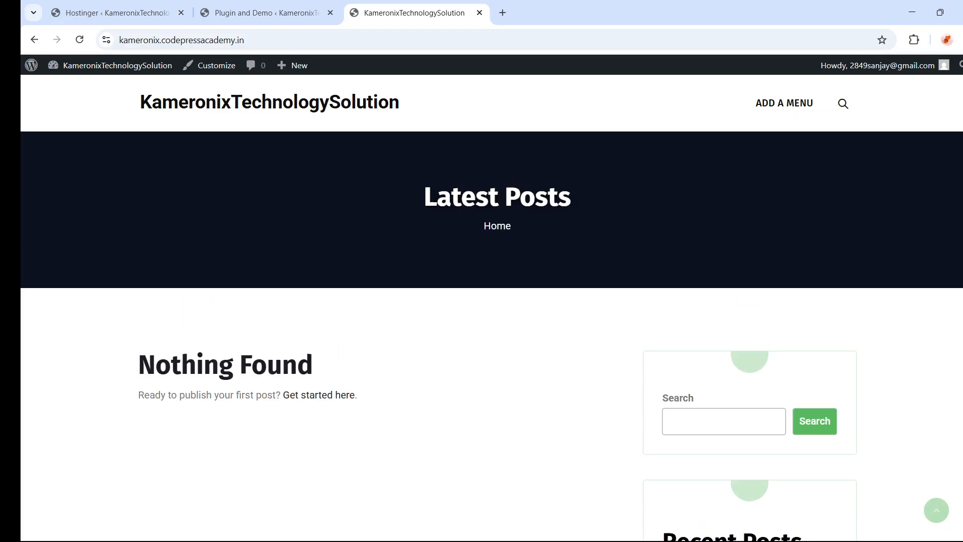
pyautogui.scroll(-6, 492, 306)
pyautogui.scroll(5, 498, 306)
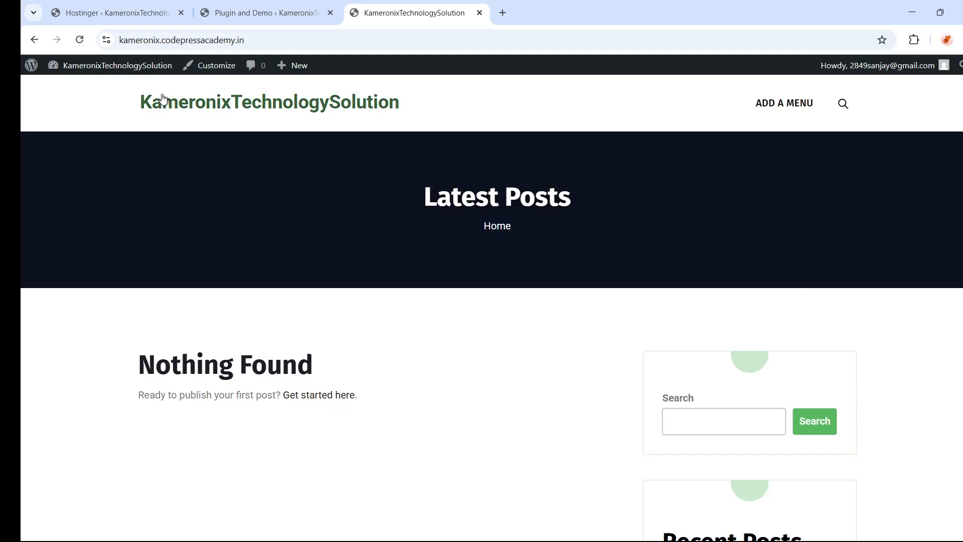
pyautogui.scroll(-5, 382, 530)
pyautogui.scroll(-7, 382, 531)
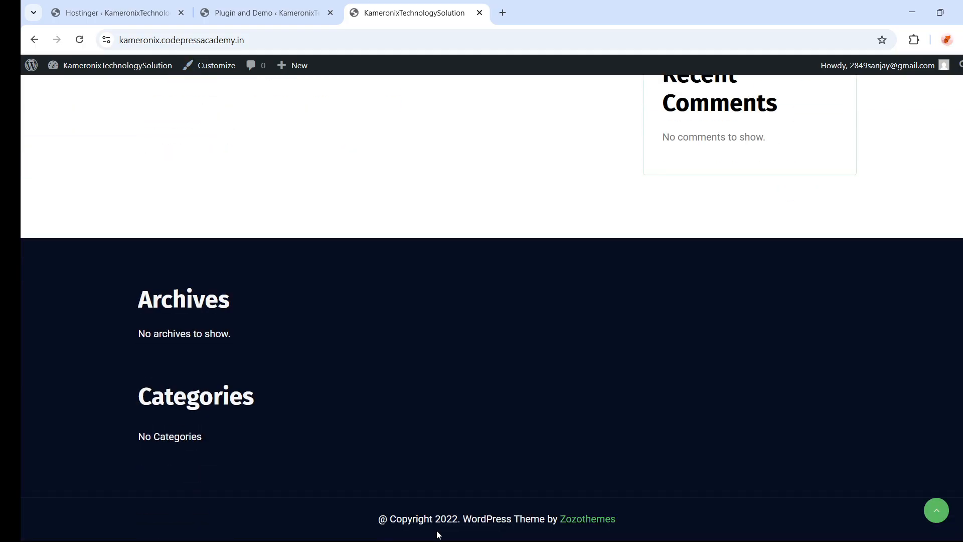
pyautogui.scroll(10, 436, 535)
pyautogui.click(258, 14)
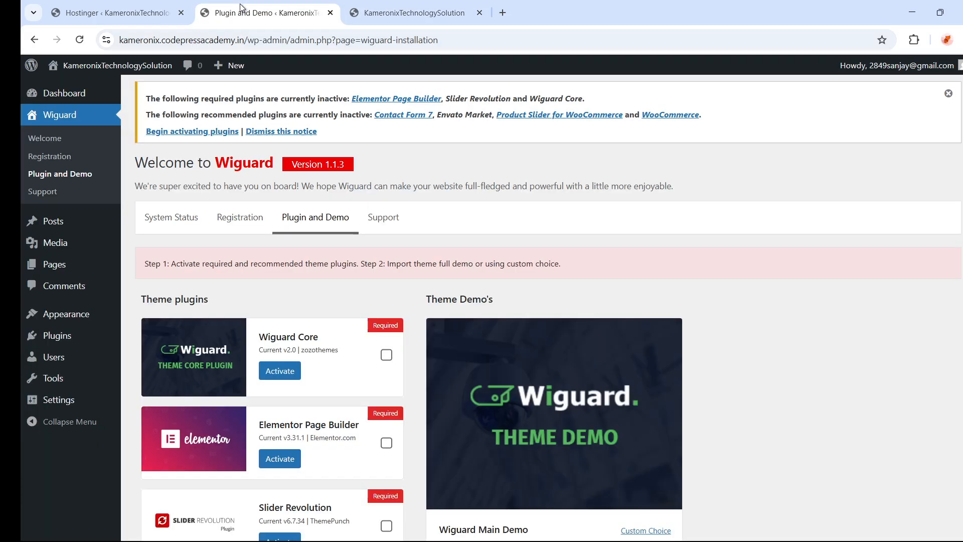
pyautogui.scroll(-10, 344, 356)
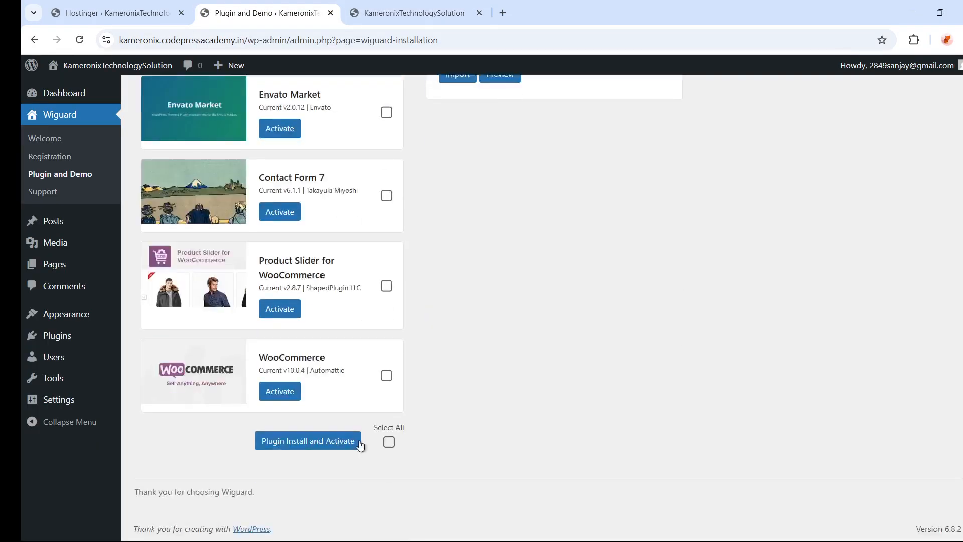
pyautogui.click(404, 15)
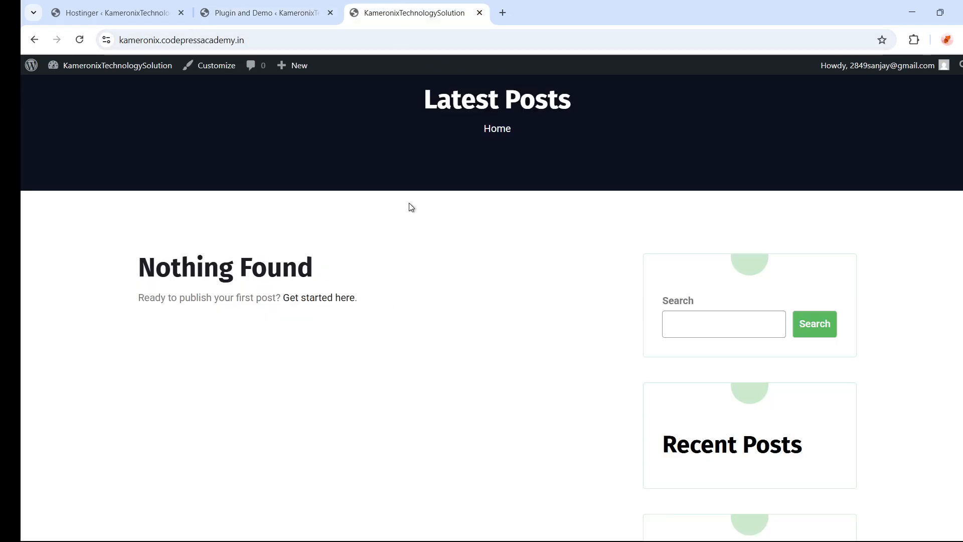
pyautogui.scroll(3, 409, 207)
pyautogui.click(258, 13)
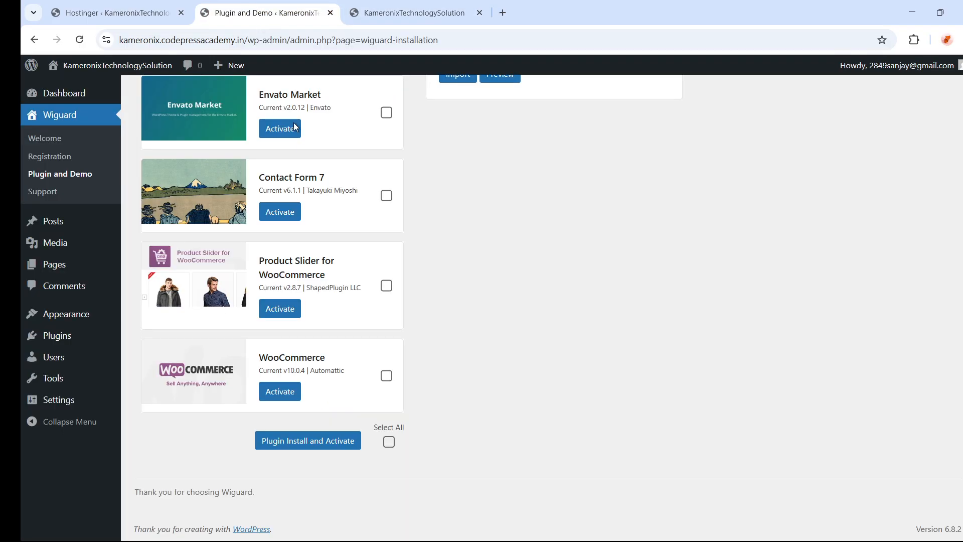
# - Select all theme plugins from Wiguard Core to WooCommerce and run the bulk plugin install and activation
pyautogui.scroll(5, 389, 220)
pyautogui.scroll(5, 388, 219)
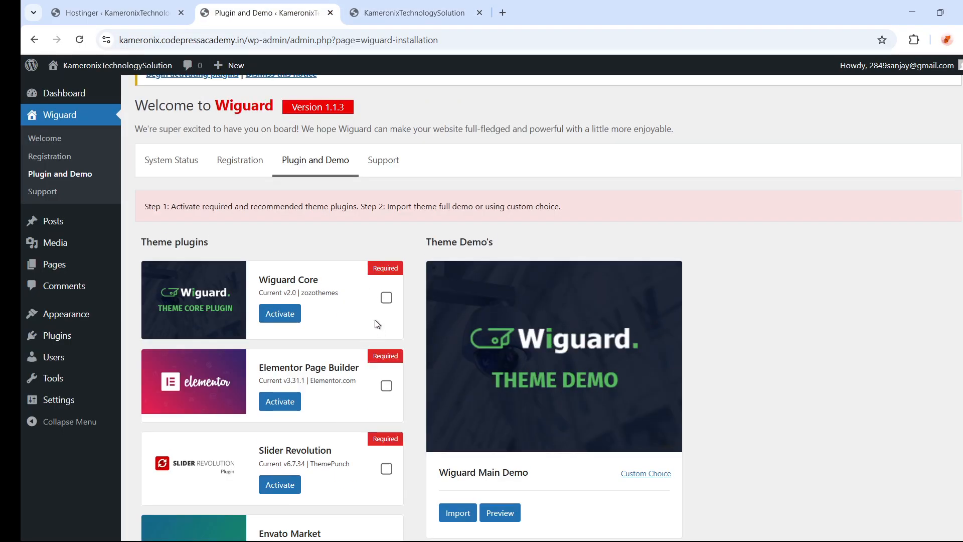
pyautogui.scroll(-2, 381, 425)
pyautogui.scroll(-3, 382, 425)
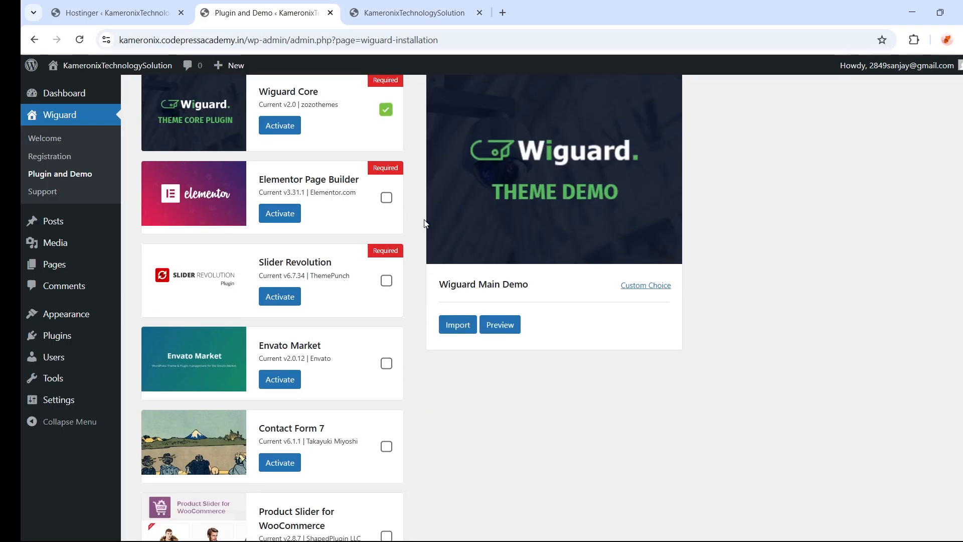
pyautogui.click(386, 198)
pyautogui.click(386, 280)
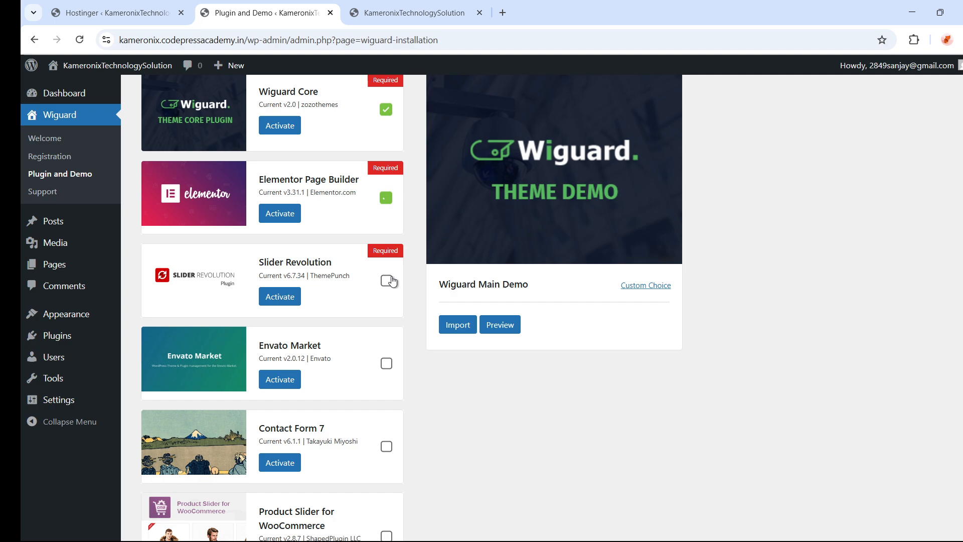
pyautogui.click(386, 363)
pyautogui.scroll(-5, 401, 464)
pyautogui.click(381, 195)
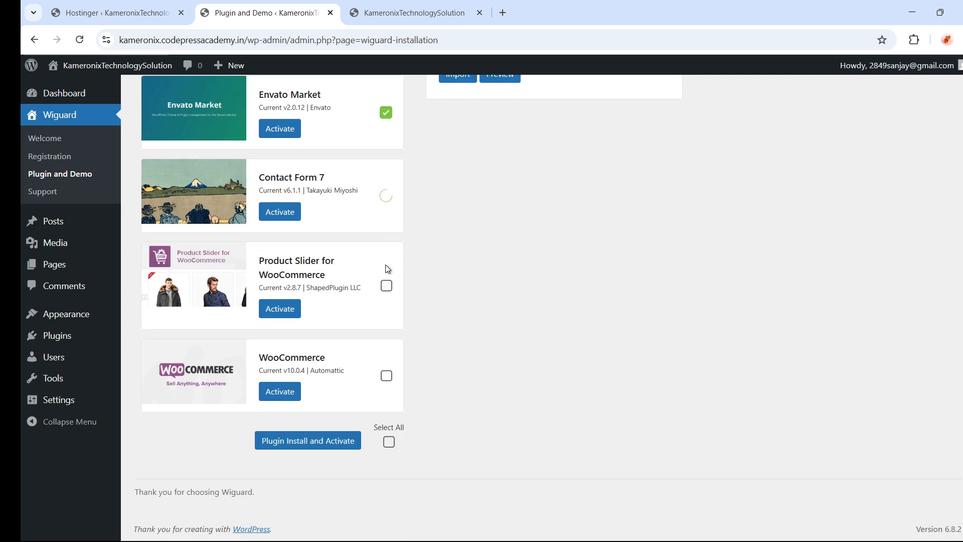
pyautogui.click(386, 286)
pyautogui.click(386, 374)
pyautogui.click(389, 442)
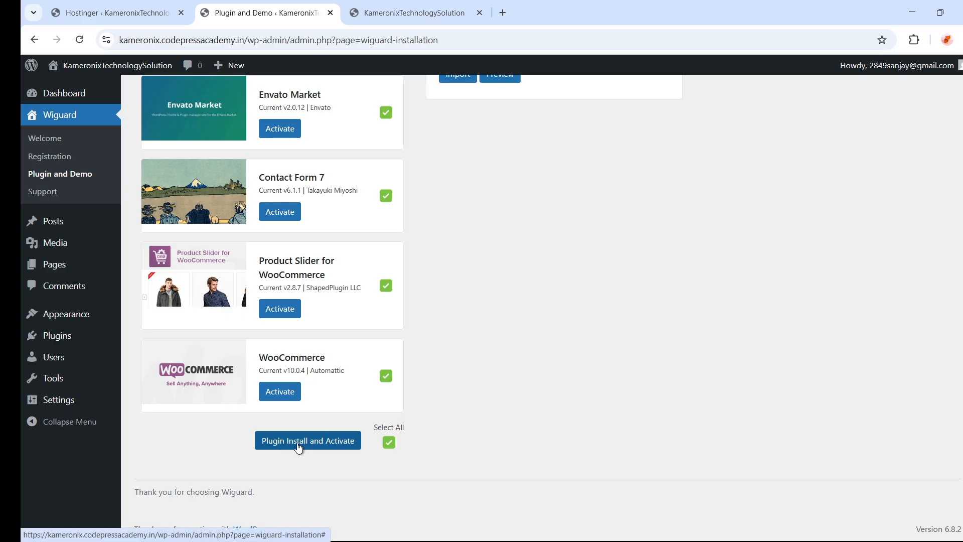
pyautogui.click(299, 441)
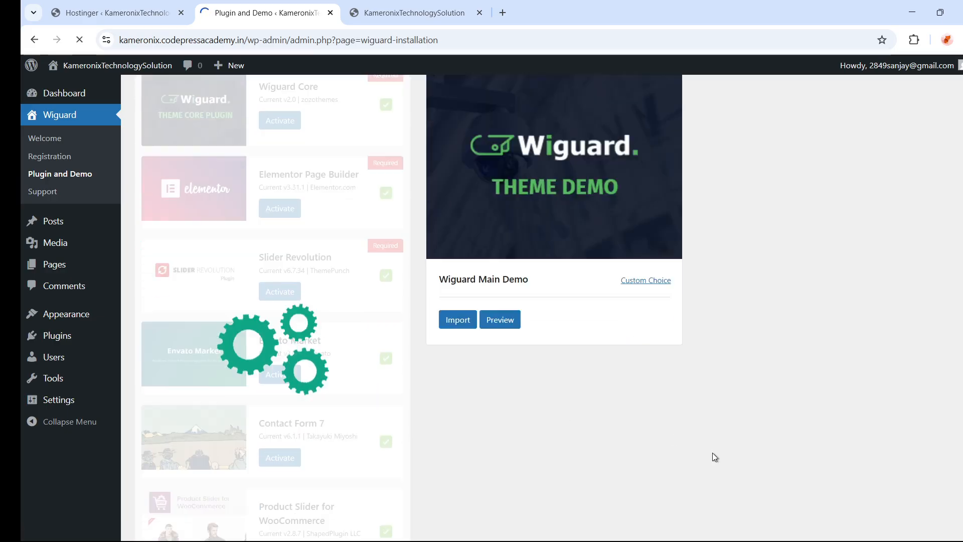
# - Check the activation status of each theme plugin and activate Product Slider for WooCommerce
pyautogui.scroll(-4, 713, 452)
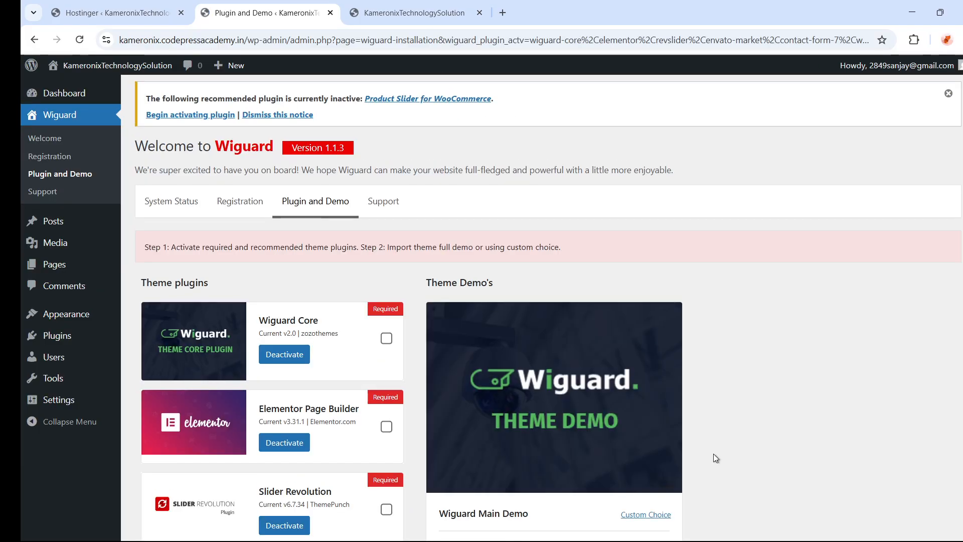
pyautogui.scroll(-9, 713, 454)
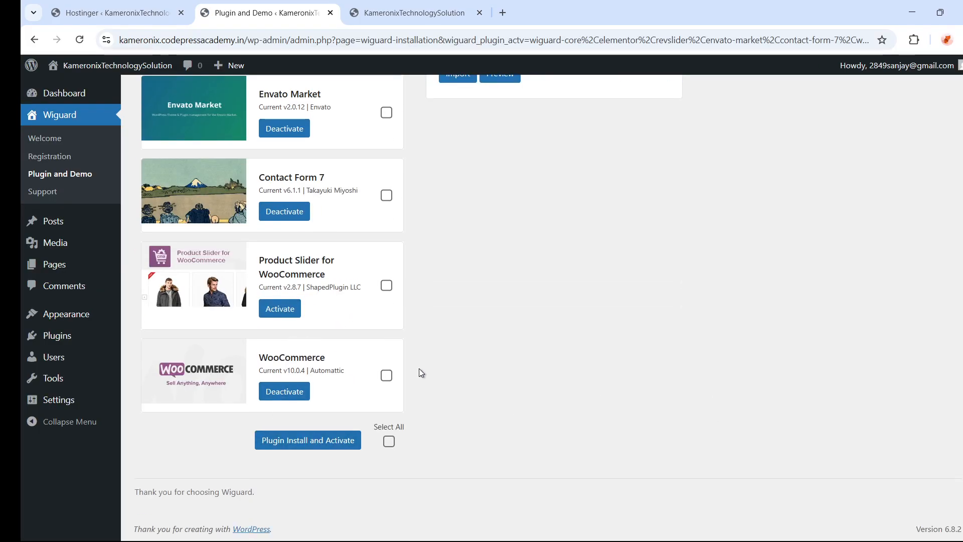
pyautogui.scroll(9, 321, 361)
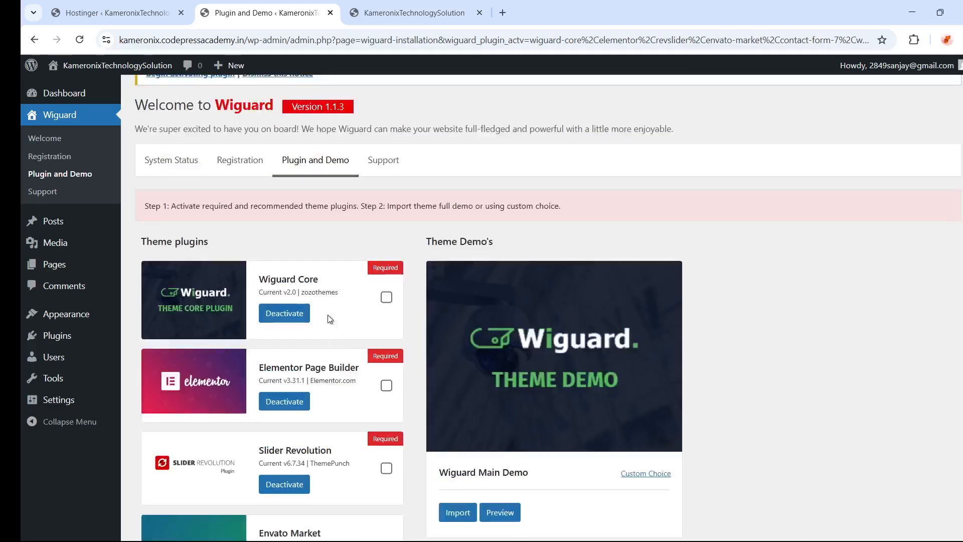
pyautogui.scroll(-5, 301, 351)
pyautogui.scroll(-4, 321, 401)
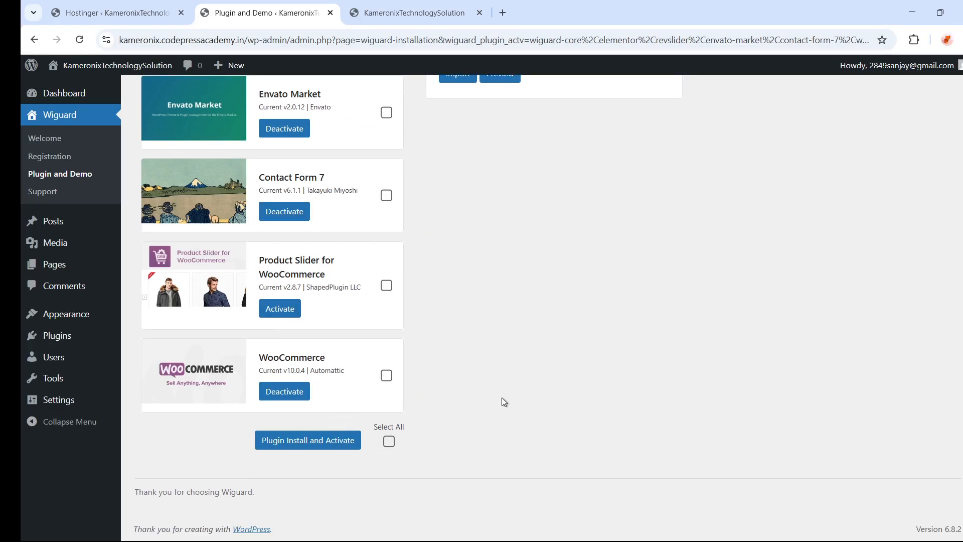
pyautogui.click(292, 310)
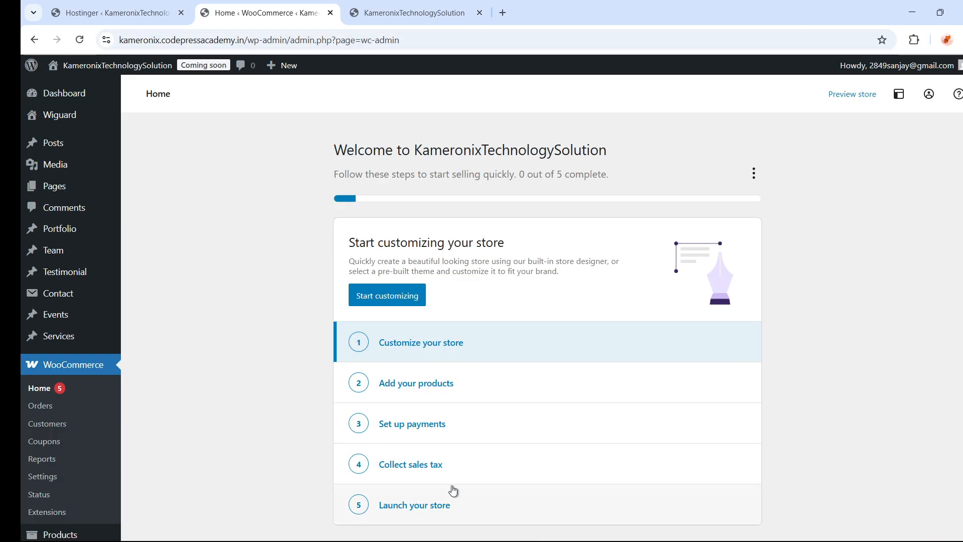
# - Look over the WooCommerce home page and the extended admin menu, and go back to Wiguard's Plugin and Demo page
pyautogui.scroll(-9, 387, 404)
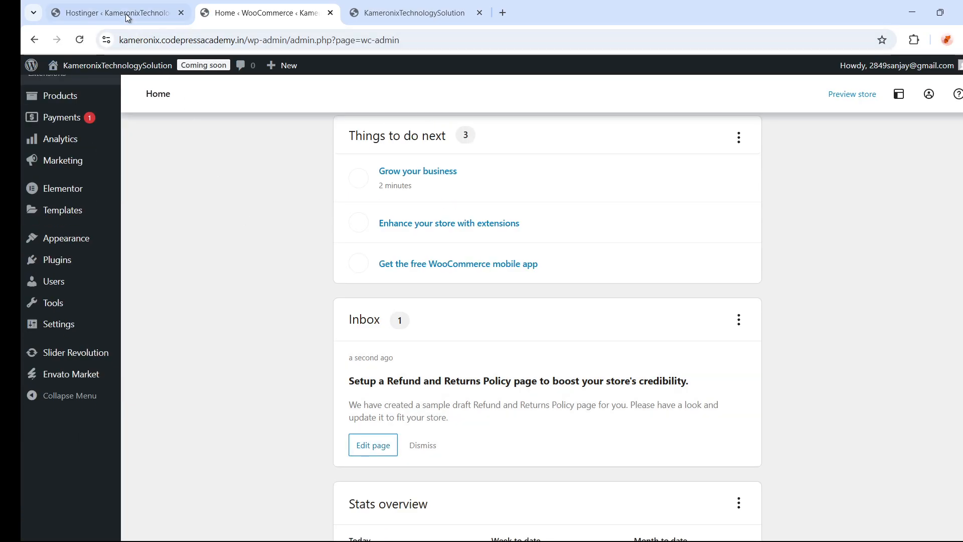
pyautogui.scroll(-5, 456, 481)
pyautogui.scroll(14, 457, 499)
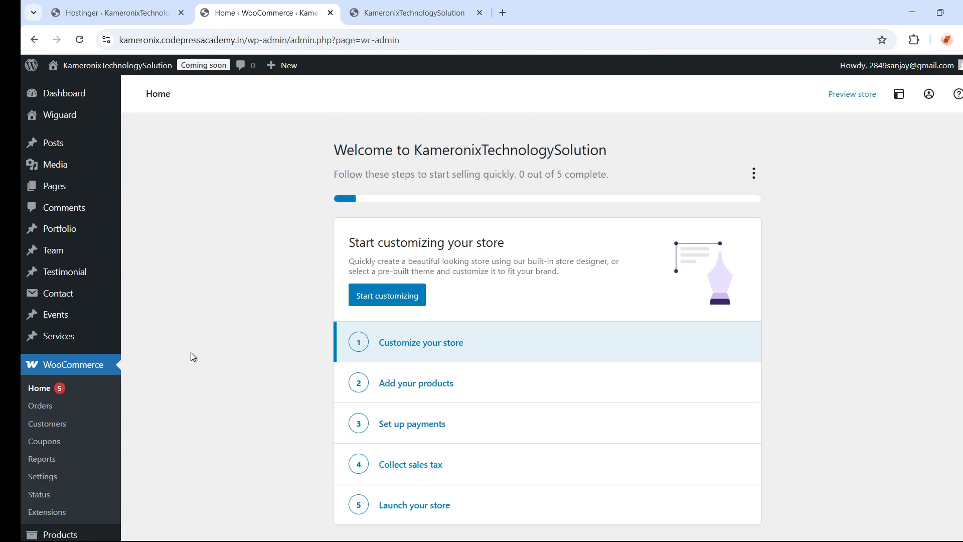
pyautogui.moveTo(66, 143)
pyautogui.moveTo(71, 116)
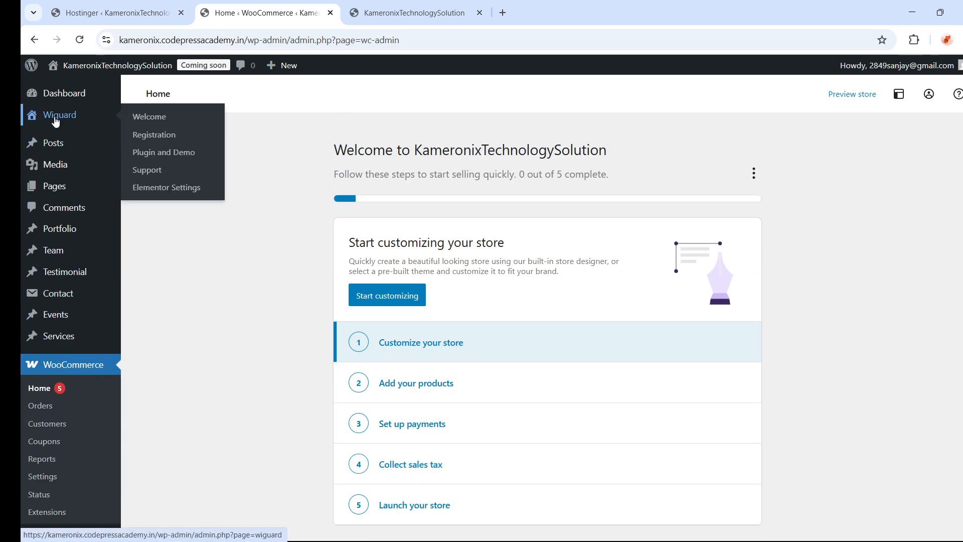
pyautogui.click(178, 159)
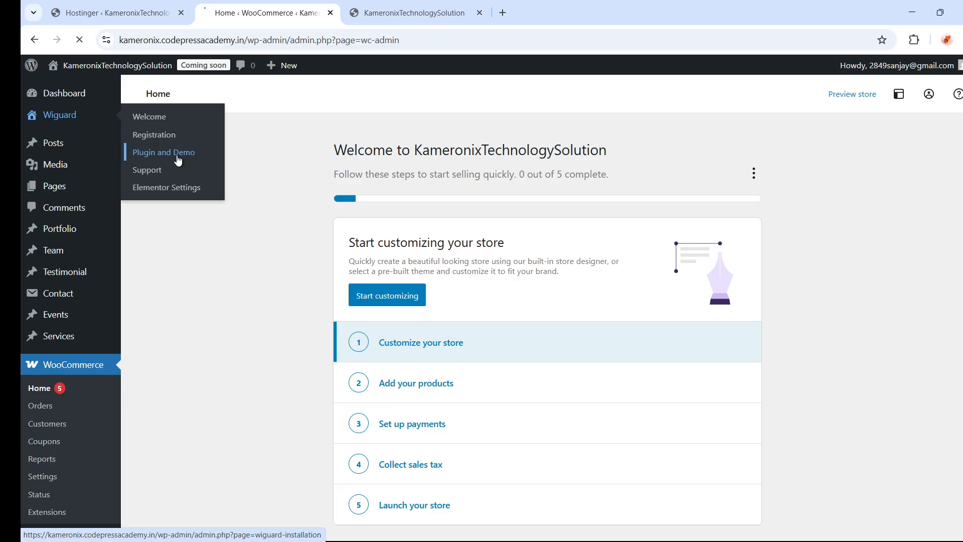
# - Activate the Product Slider for WooCommerce plugin in the theme plugins list
pyautogui.scroll(-5, 393, 464)
pyautogui.scroll(-5, 394, 464)
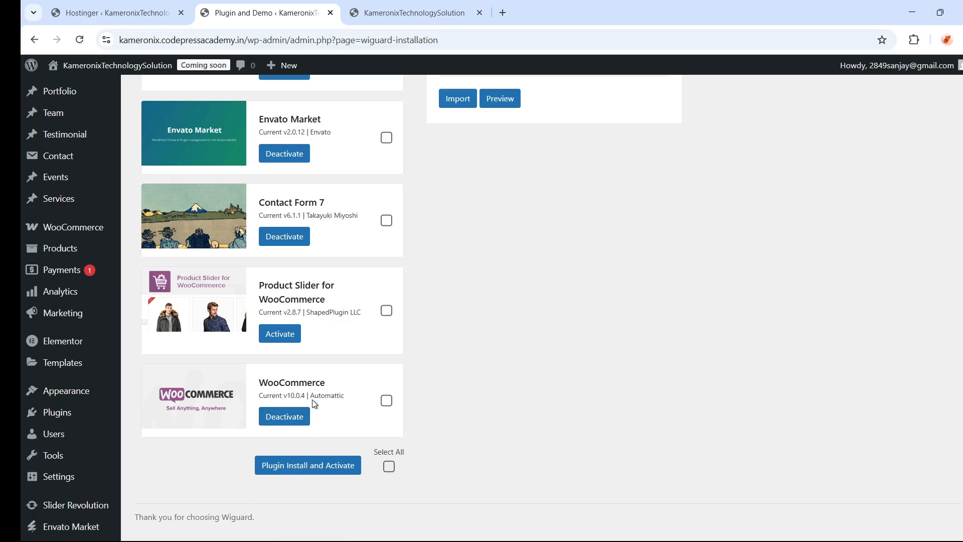
pyautogui.scroll(1, 280, 462)
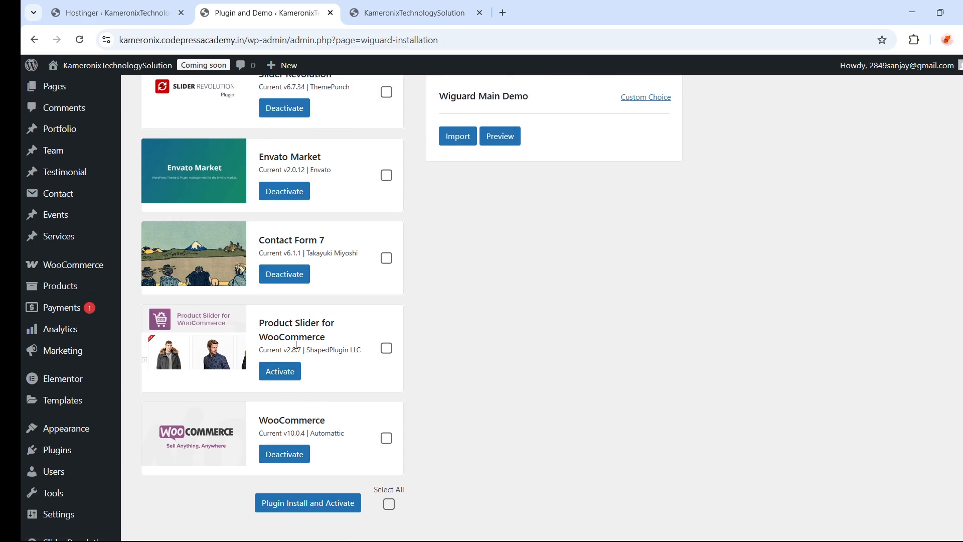
pyautogui.click(280, 373)
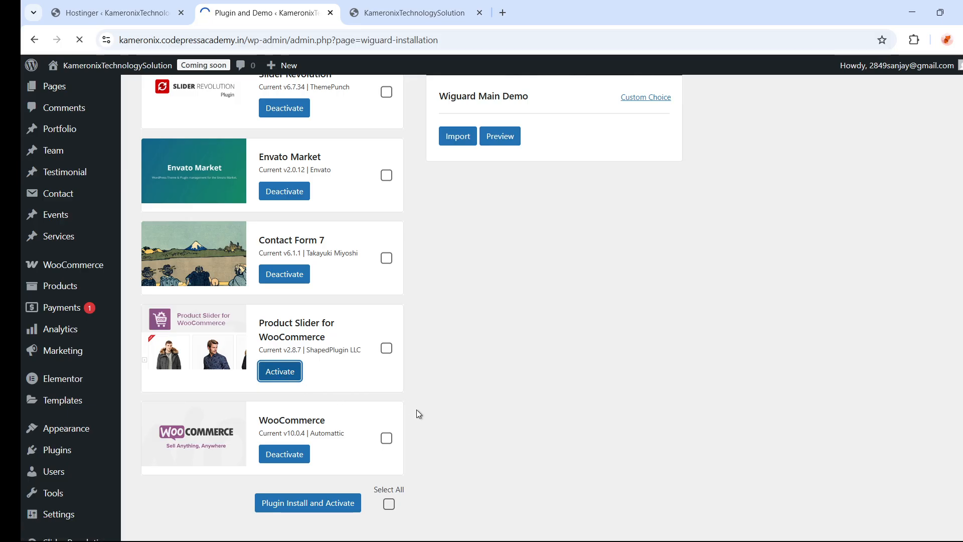
# - Look over the Woo Product Slider welcome page and go back to Wiguard's Plugin and Demo page
pyautogui.scroll(-6, 451, 444)
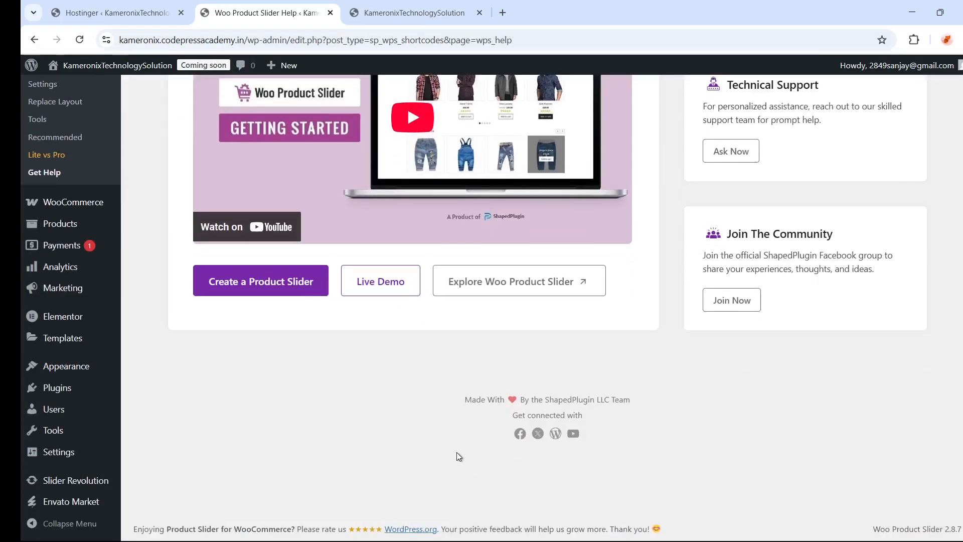
pyautogui.scroll(5, 456, 452)
pyautogui.scroll(-1, 83, 274)
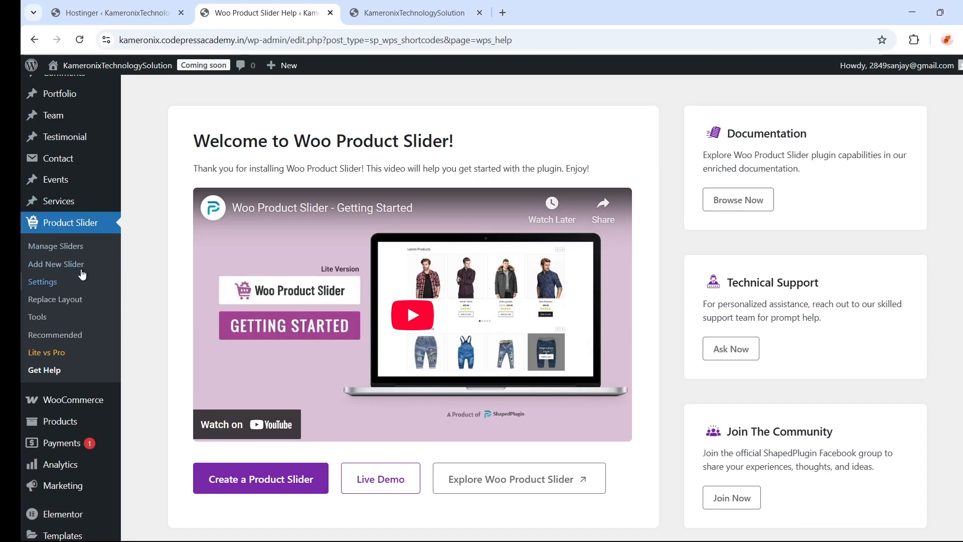
pyautogui.scroll(3, 83, 274)
pyautogui.moveTo(65, 116)
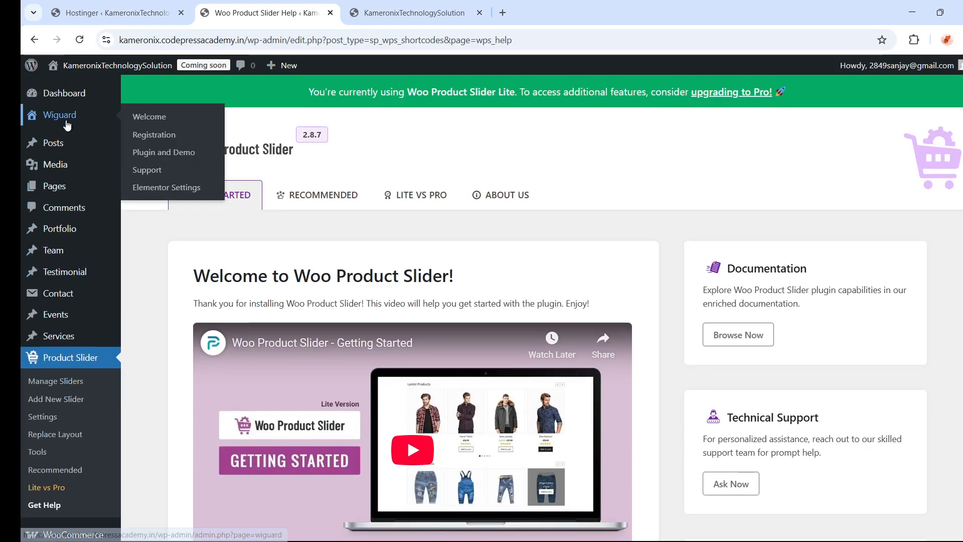
pyautogui.click(176, 152)
# - Check the activation status of every theme plugin from Wiguard Core to WooCommerce and locate the Wiguard Main Demo options
pyautogui.scroll(-5, 456, 408)
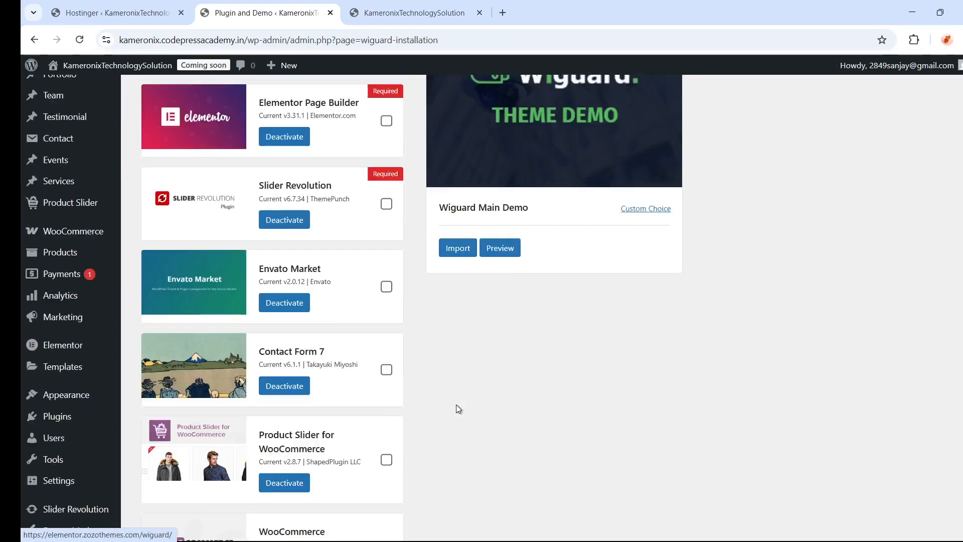
pyautogui.scroll(-3, 451, 408)
pyautogui.scroll(5, 321, 409)
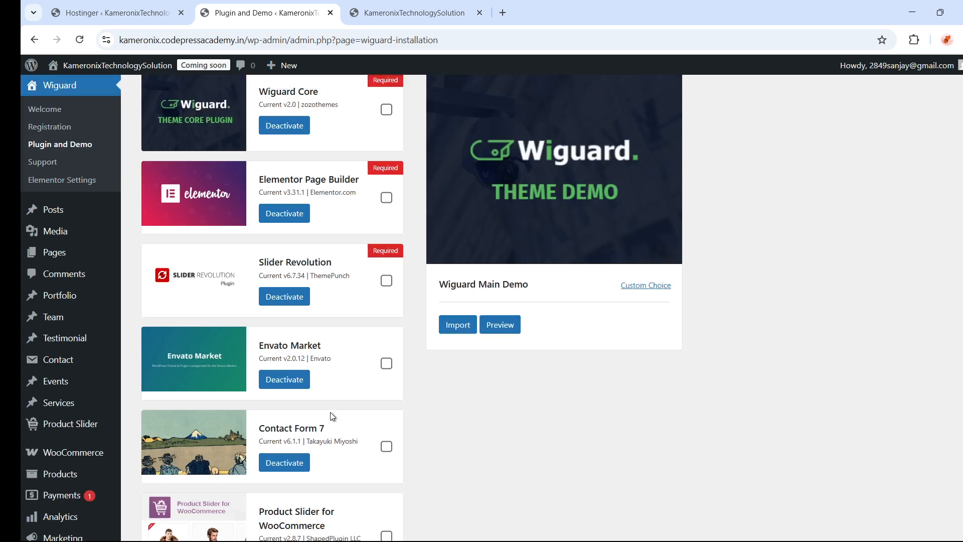
pyautogui.scroll(3, 330, 413)
pyautogui.scroll(-6, 326, 418)
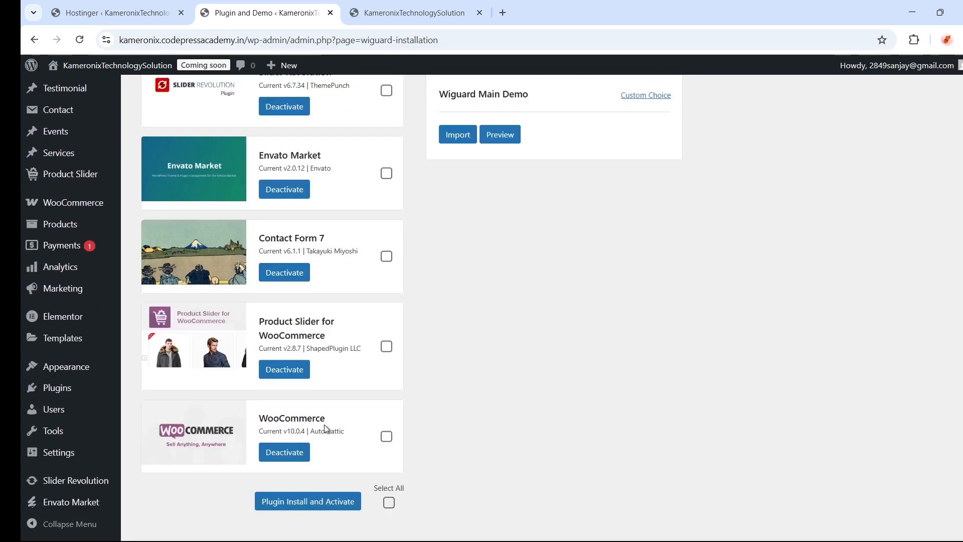
pyautogui.scroll(-1, 324, 424)
pyautogui.scroll(8, 323, 407)
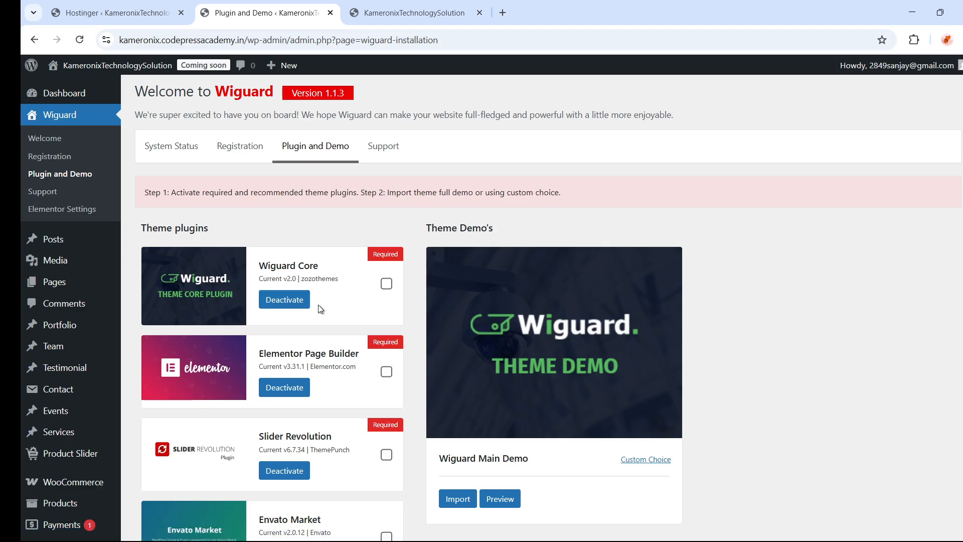
pyautogui.scroll(-4, 347, 381)
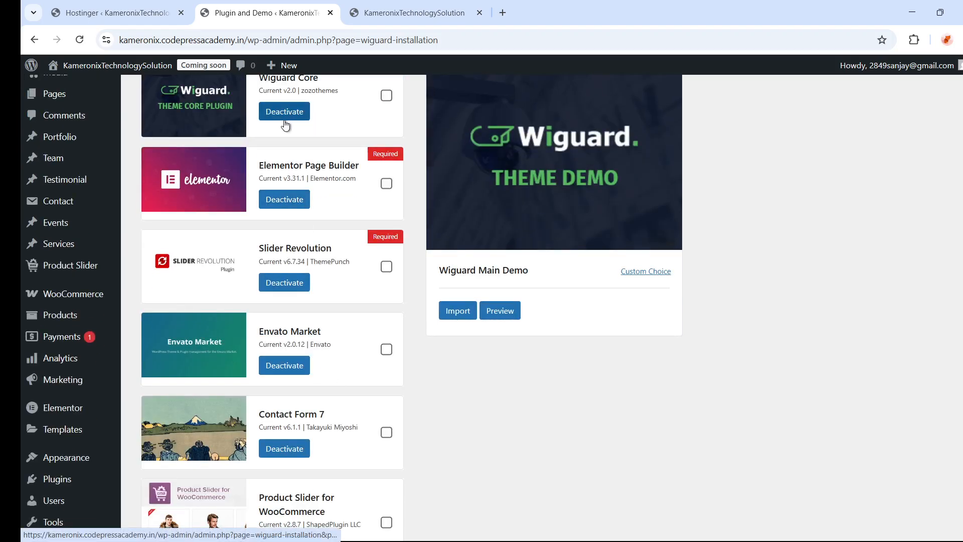
pyautogui.scroll(1, 360, 458)
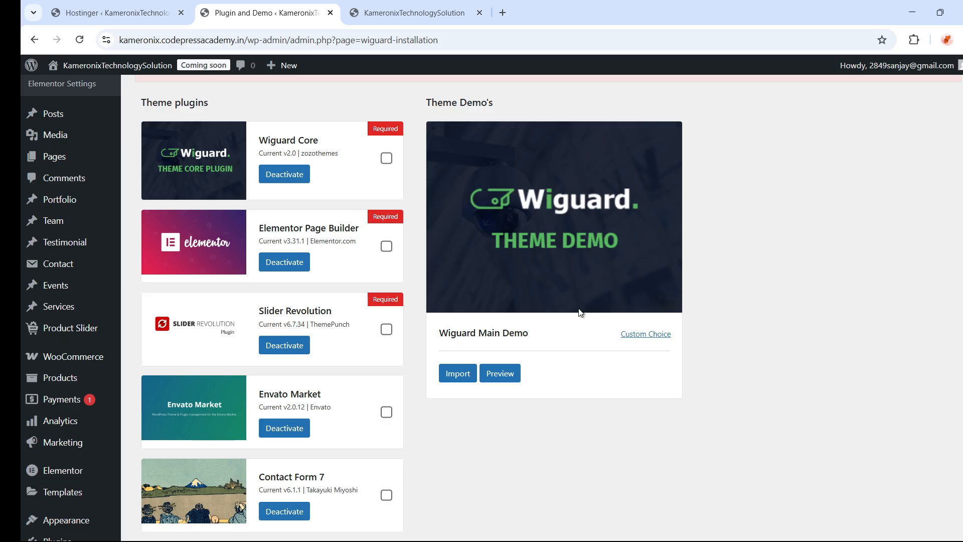
pyautogui.scroll(2, 533, 366)
pyautogui.scroll(-1, 423, 341)
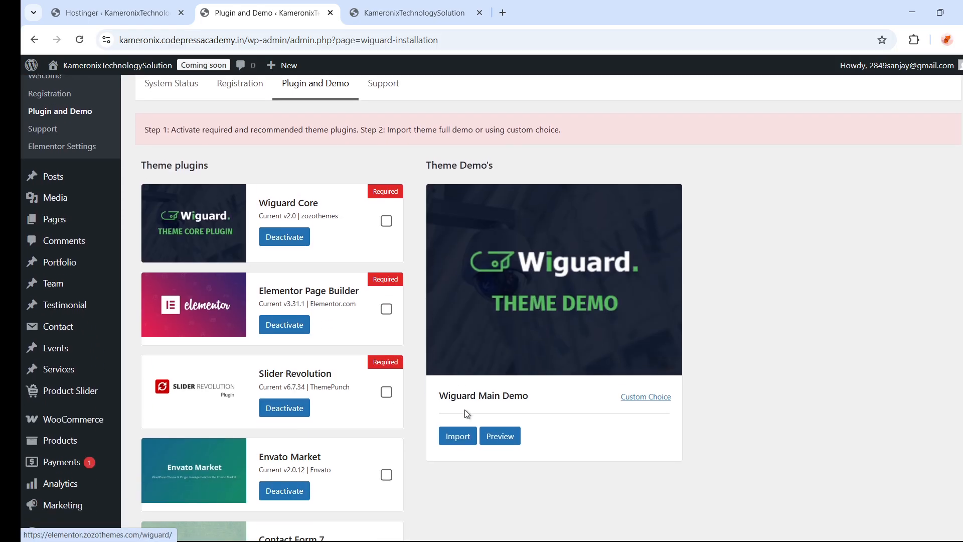
# - Open the Wiguard Main Demo preview in a new browser tab, look over its home page, and close that tab
pyautogui.click(467, 444)
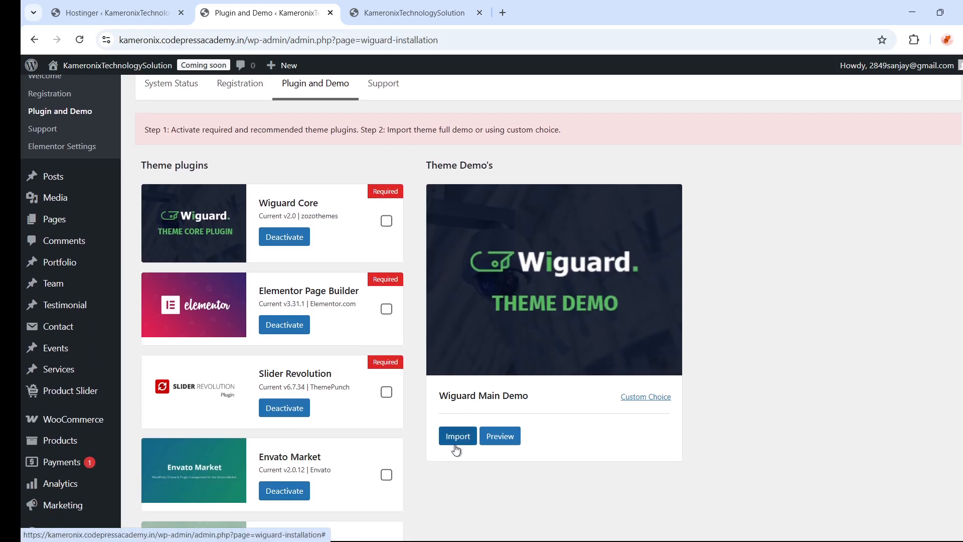
pyautogui.rightClick(496, 437)
pyautogui.click(544, 295)
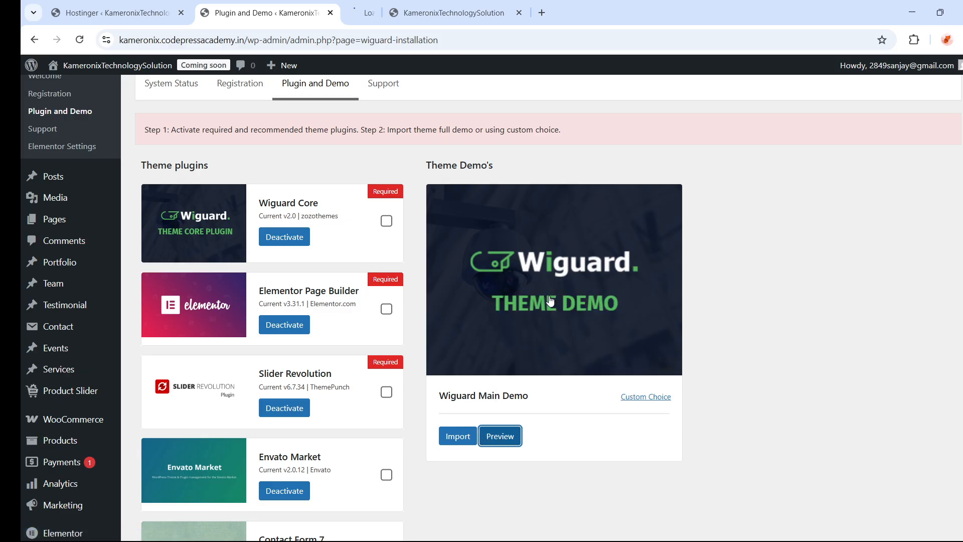
pyautogui.click(396, 11)
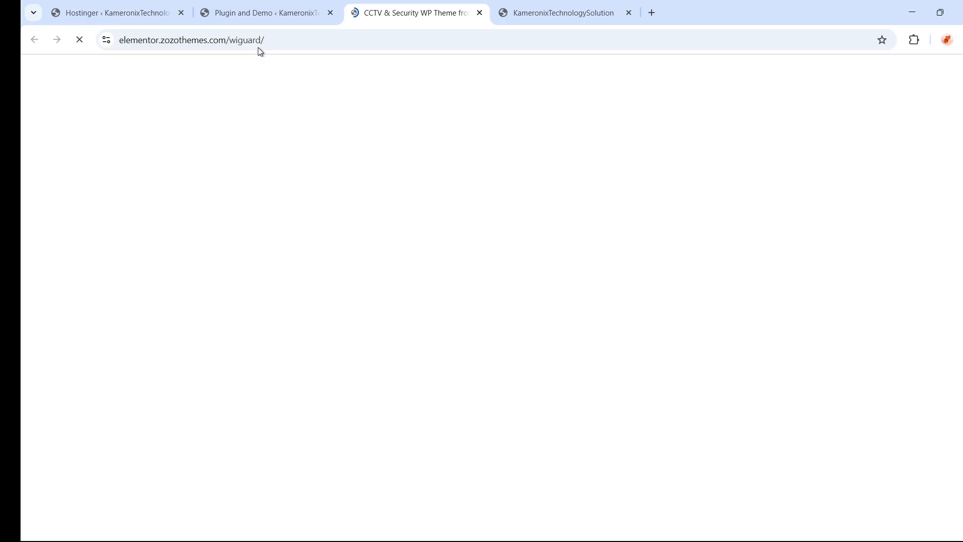
pyautogui.click(254, 14)
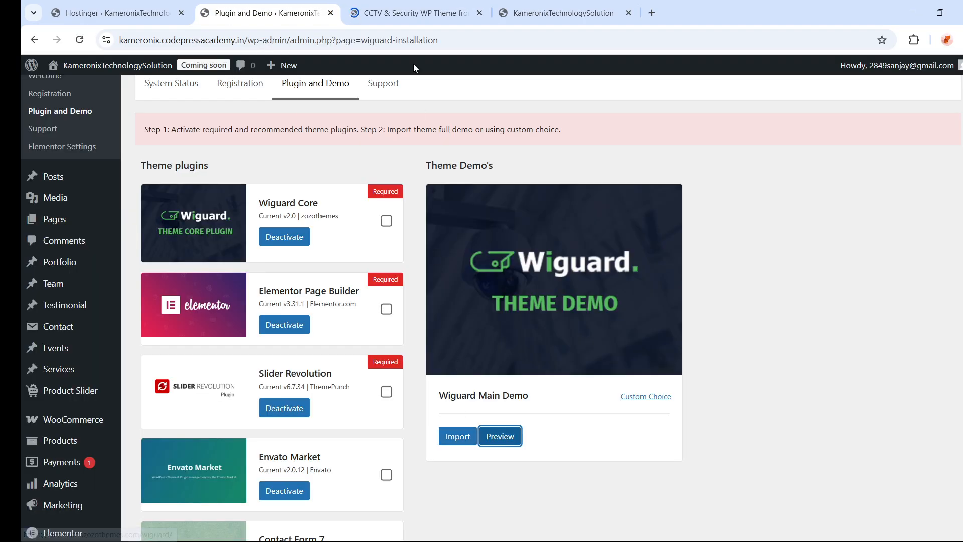
pyautogui.click(403, 15)
pyautogui.scroll(-15, 455, 240)
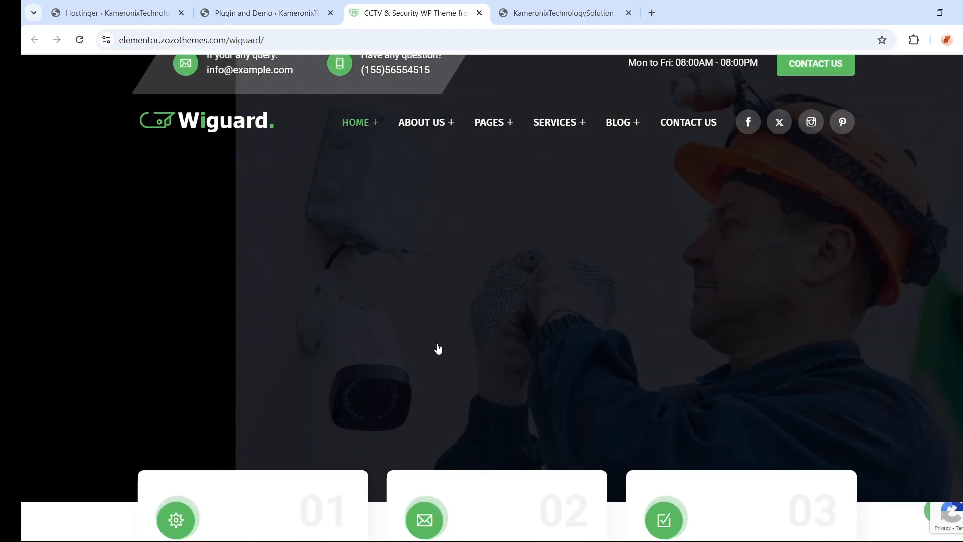
pyautogui.scroll(-15, 476, 420)
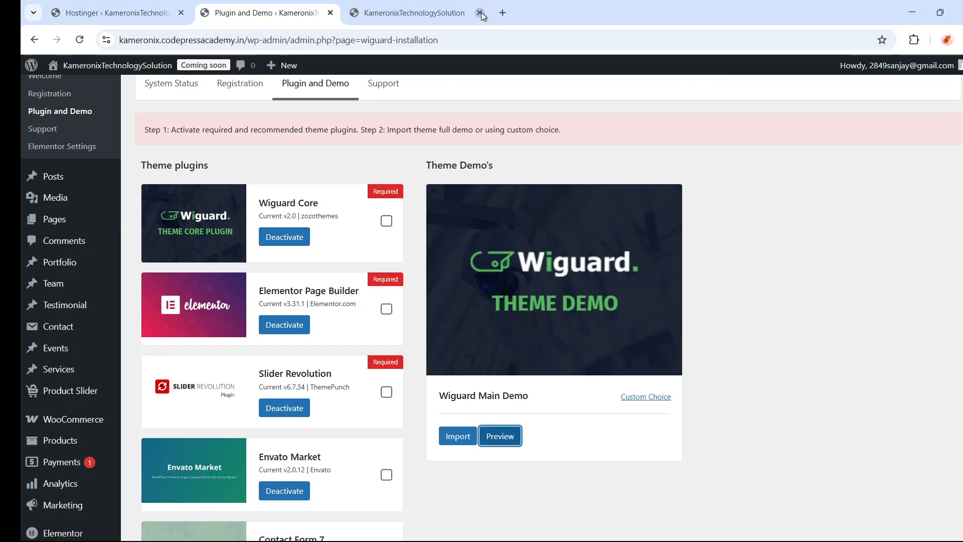
pyautogui.click(479, 13)
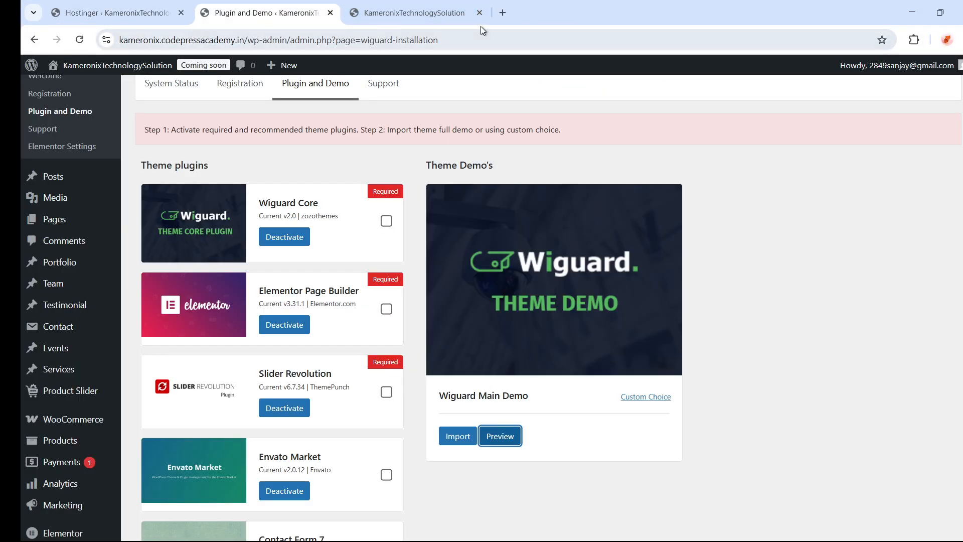
# - Import the full Wiguard Main Demo, proceeding past the import warning, and agree to regenerate thumbnails once it finishes
pyautogui.click(452, 440)
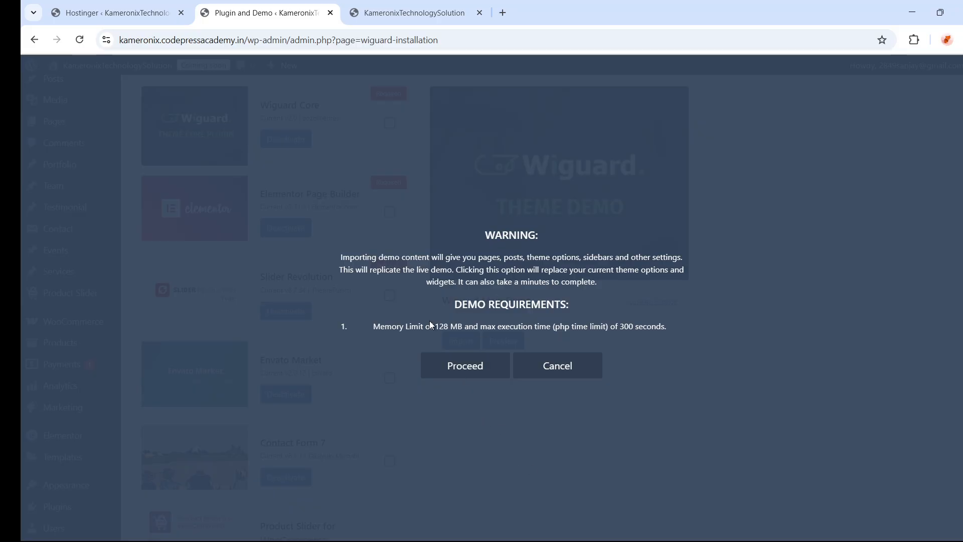
pyautogui.click(463, 370)
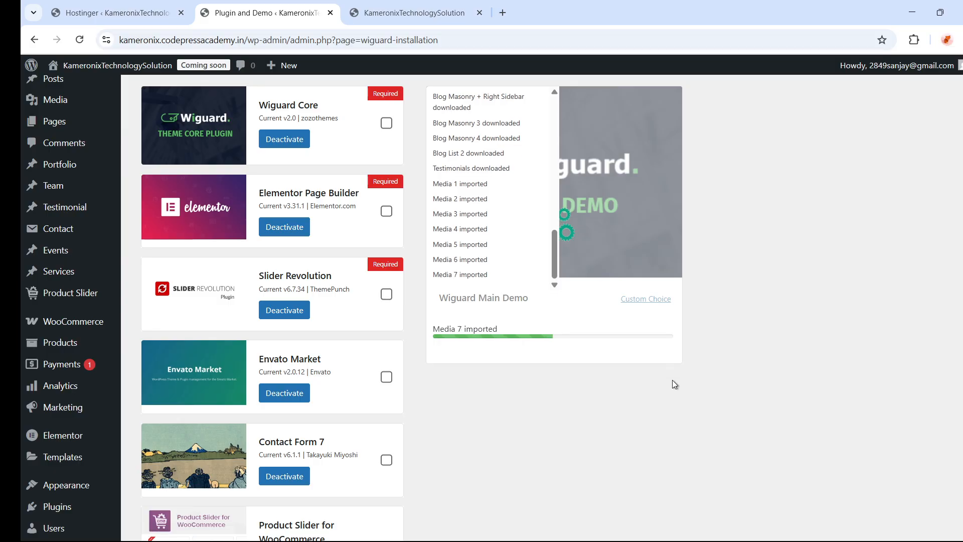
pyautogui.moveTo(715, 541)
pyautogui.scroll(3, 622, 354)
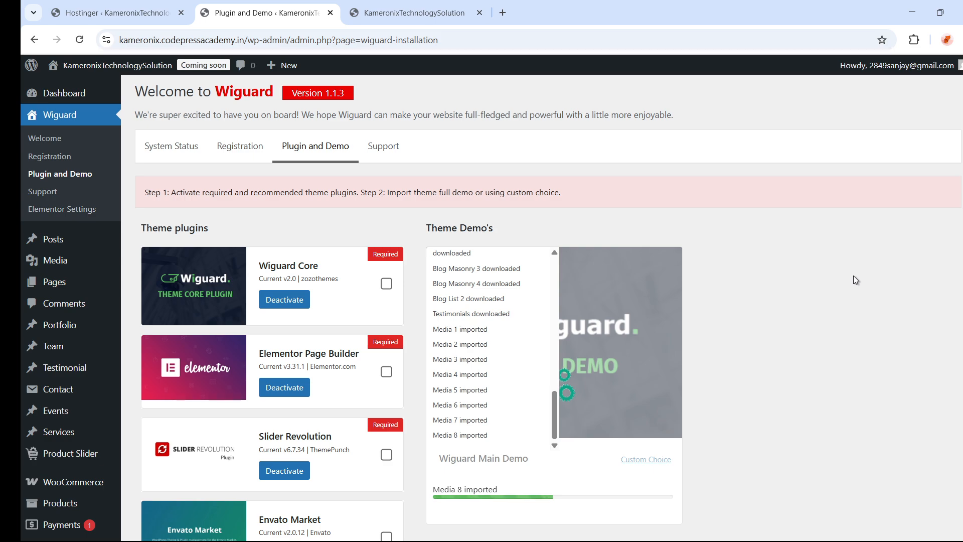
pyautogui.scroll(-3, 853, 276)
pyautogui.scroll(3, 853, 275)
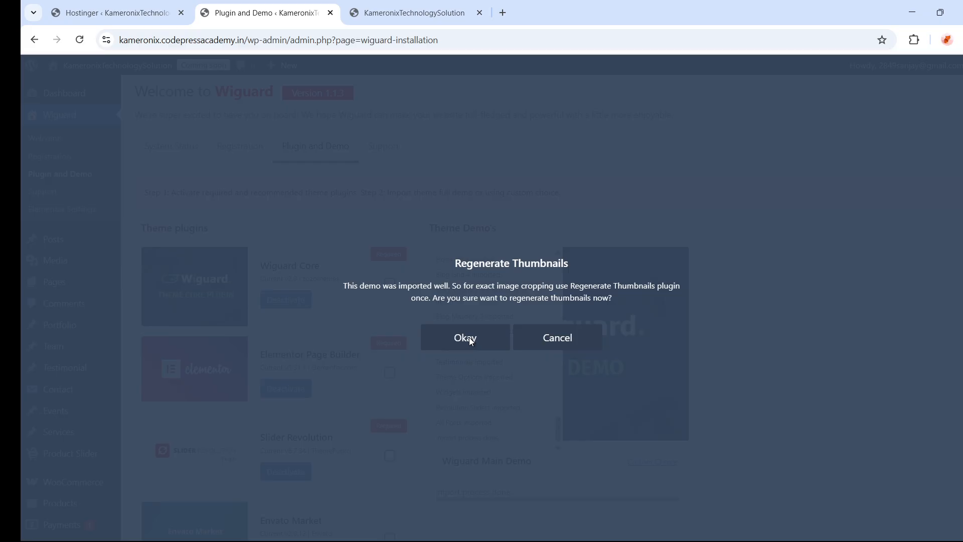
pyautogui.click(470, 338)
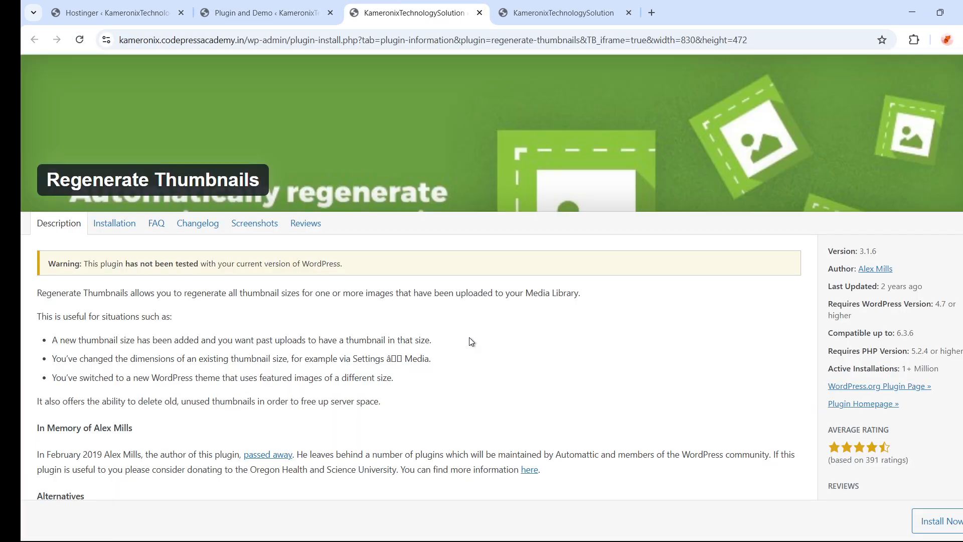
# - Reload kameronix.codepressacademy.in in its existing tab and look over the imported front page from the hero slider to Latest Articles
pyautogui.click(517, 14)
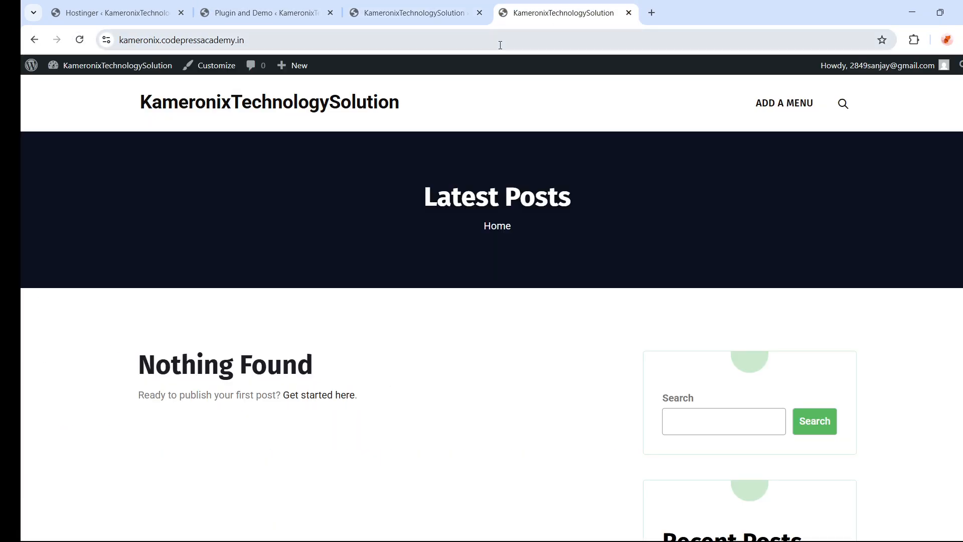
pyautogui.click(500, 45)
pyautogui.press('Return')
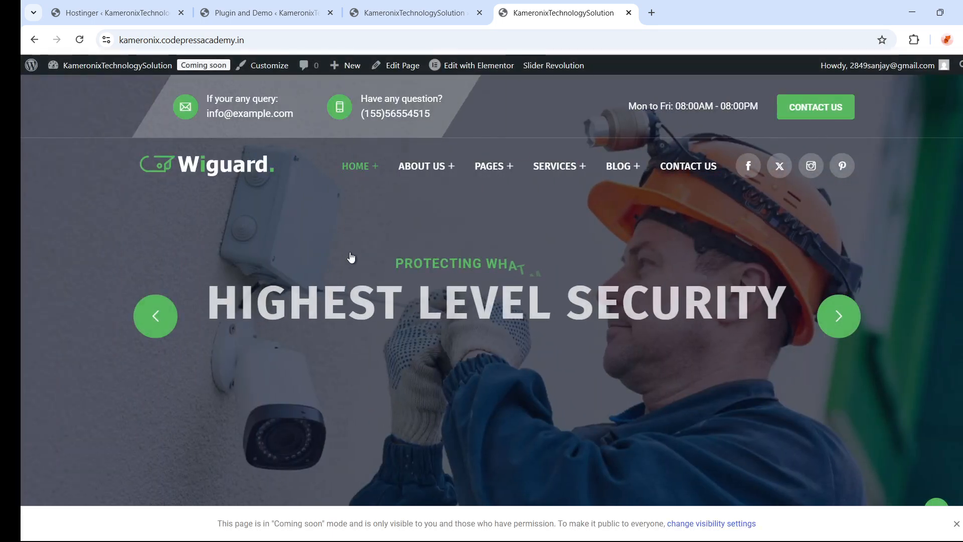
pyautogui.scroll(-15, 351, 271)
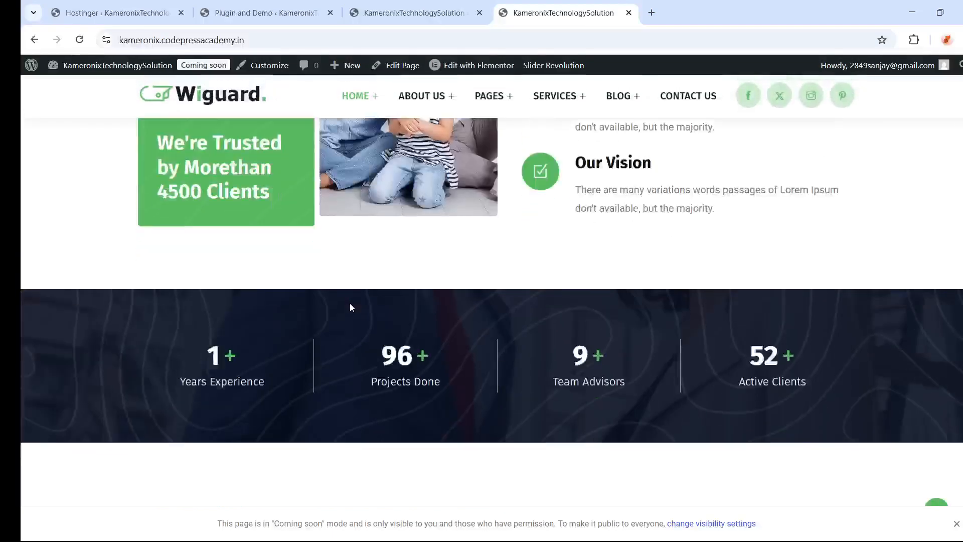
pyautogui.scroll(-20, 350, 303)
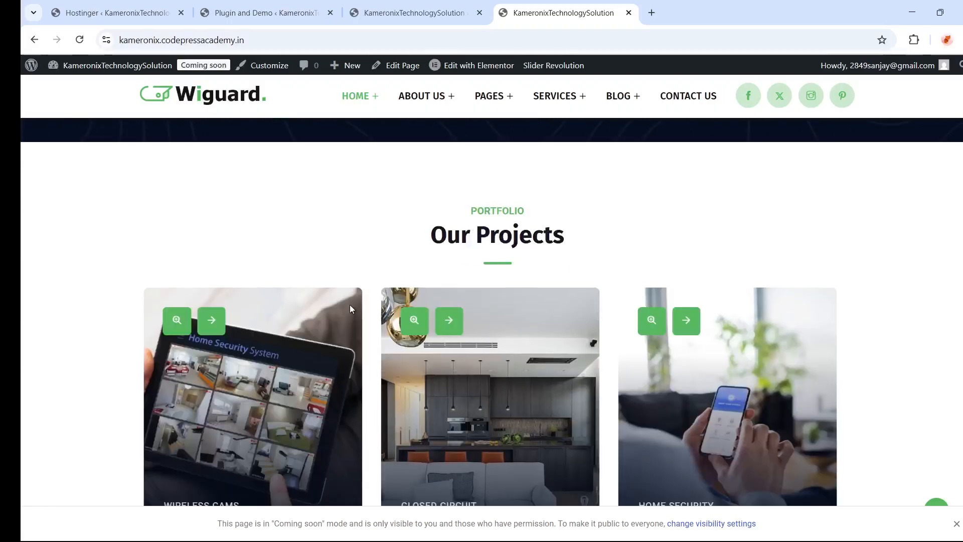
pyautogui.scroll(-20, 350, 305)
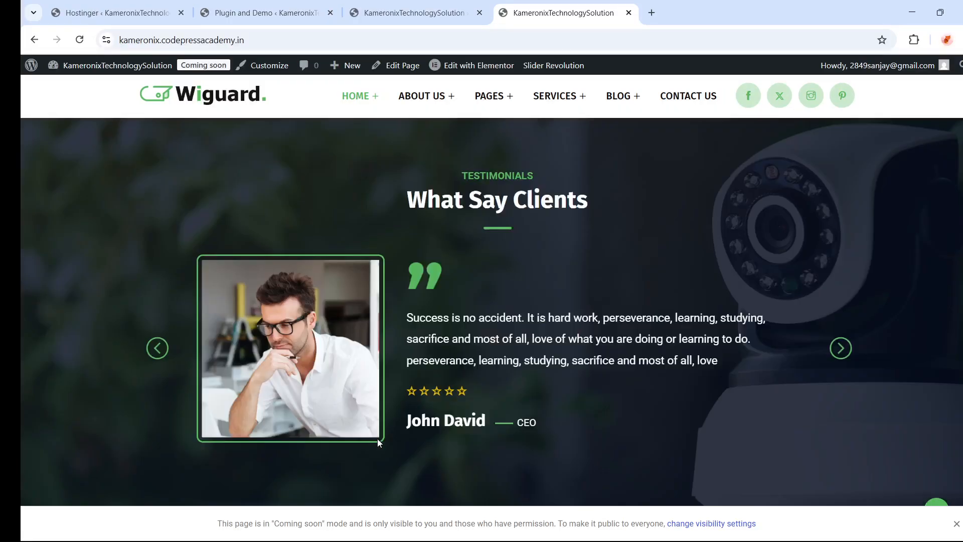
pyautogui.scroll(-8, 377, 441)
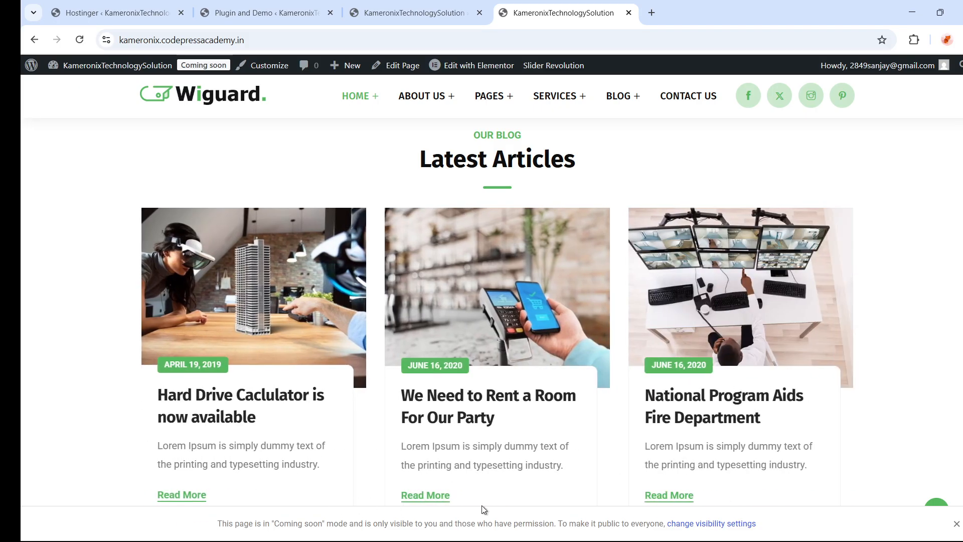
pyautogui.scroll(3, 486, 509)
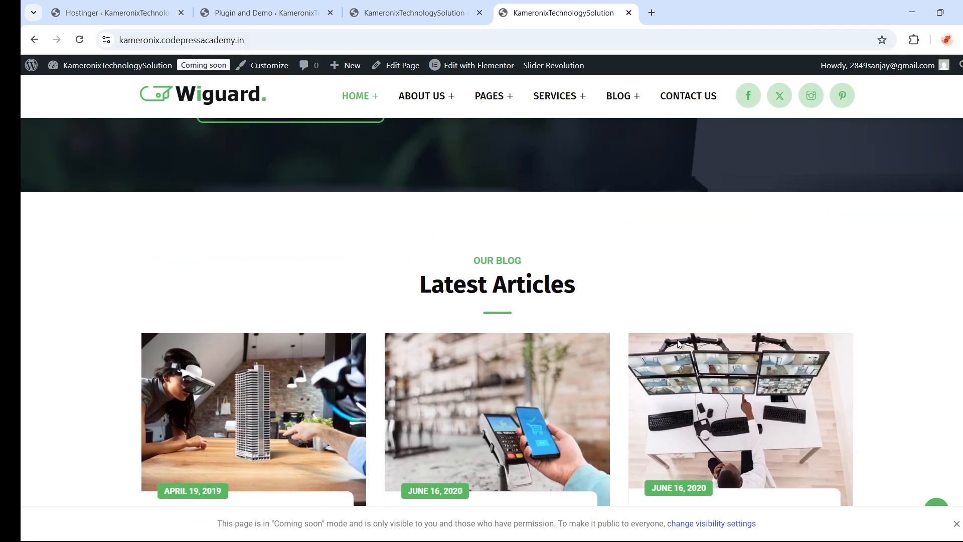